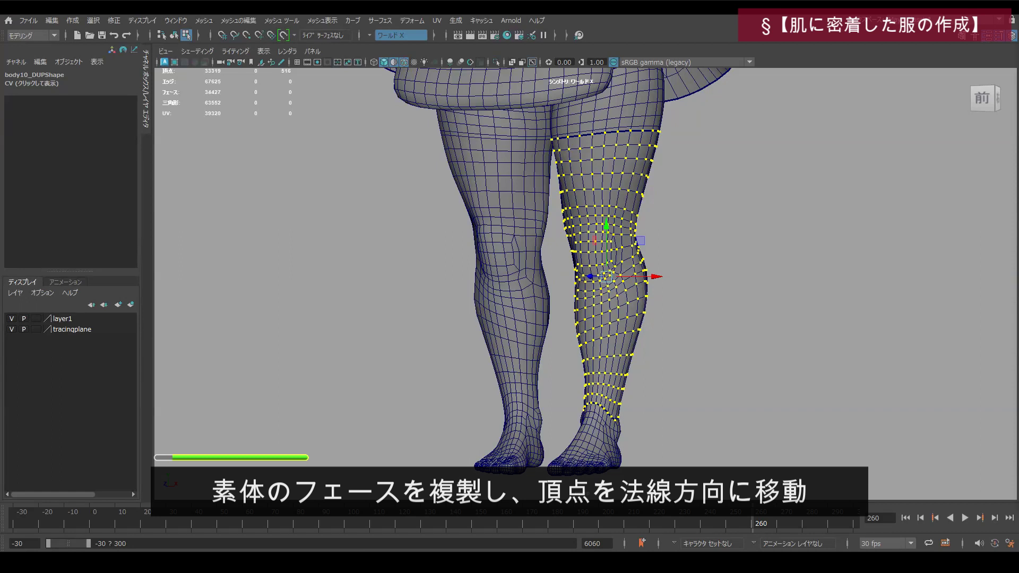
Move the duplicated leg mesh's vertices slightly outward along their normals and compare it with the underlying leg in wireframe
left_click_drag(590, 277, 586, 277)
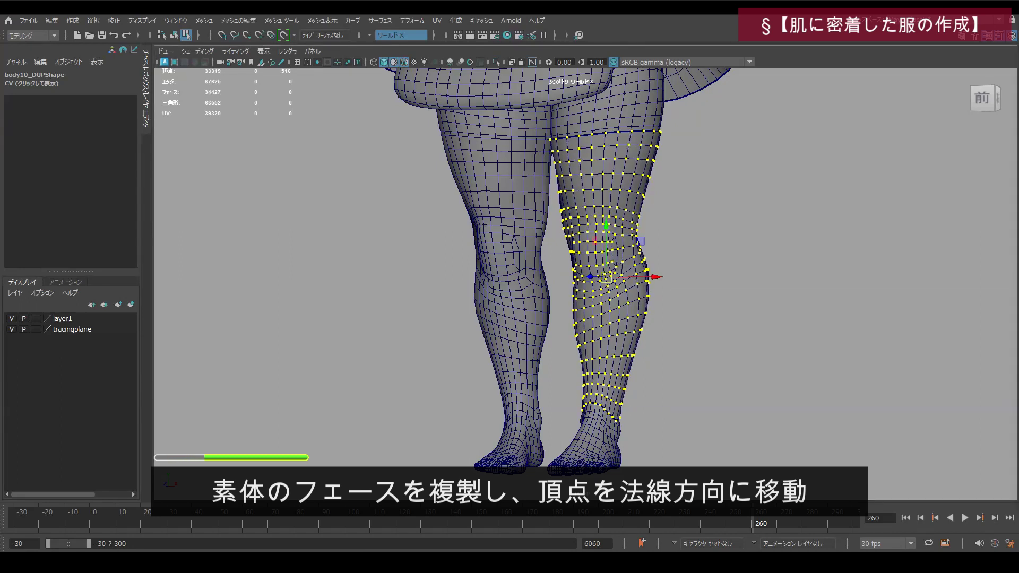
key("alt+d")
key("F8")
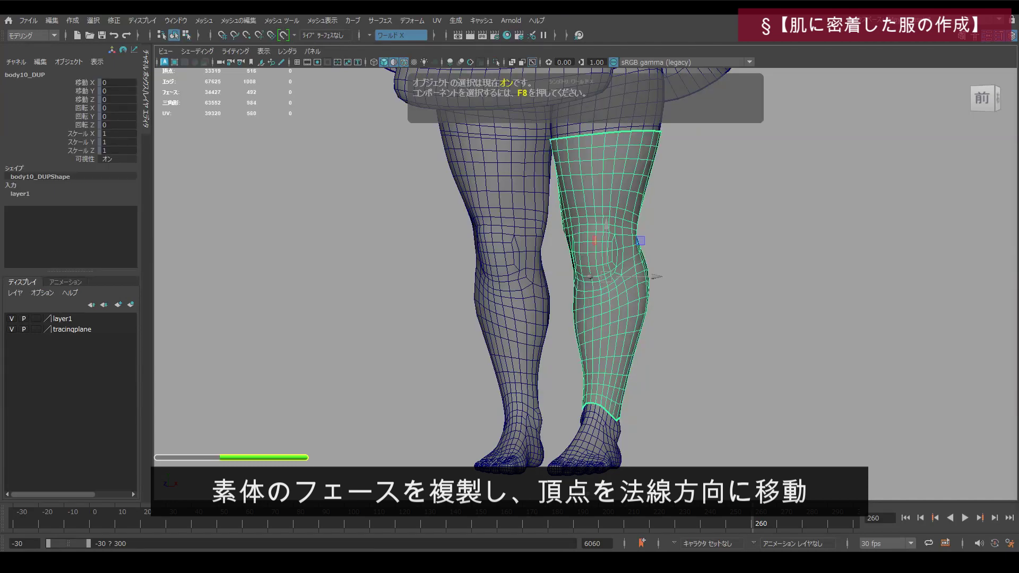
key("5")
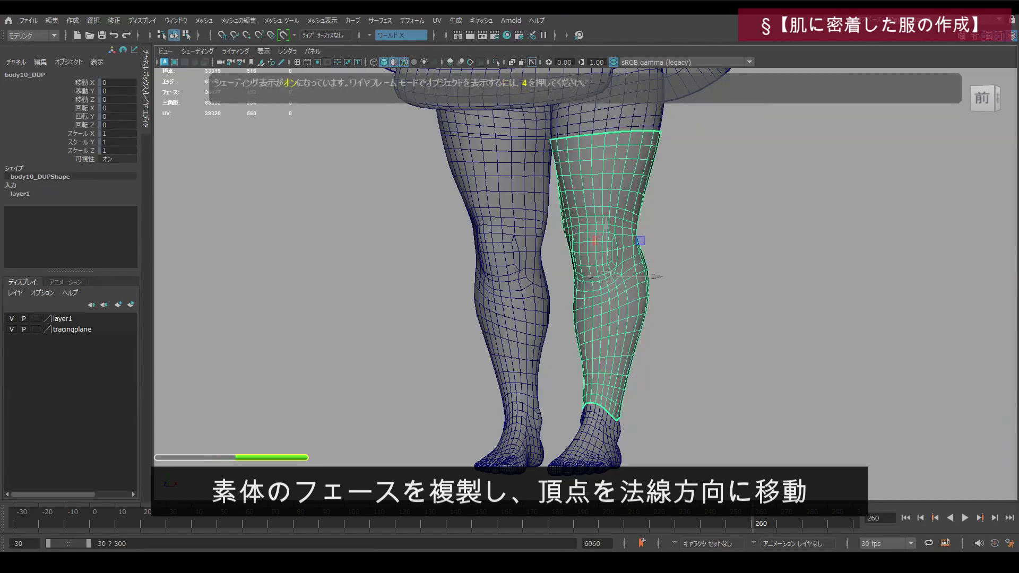
key("4")
left_click_drag(584, 276, 655, 276, "alt")
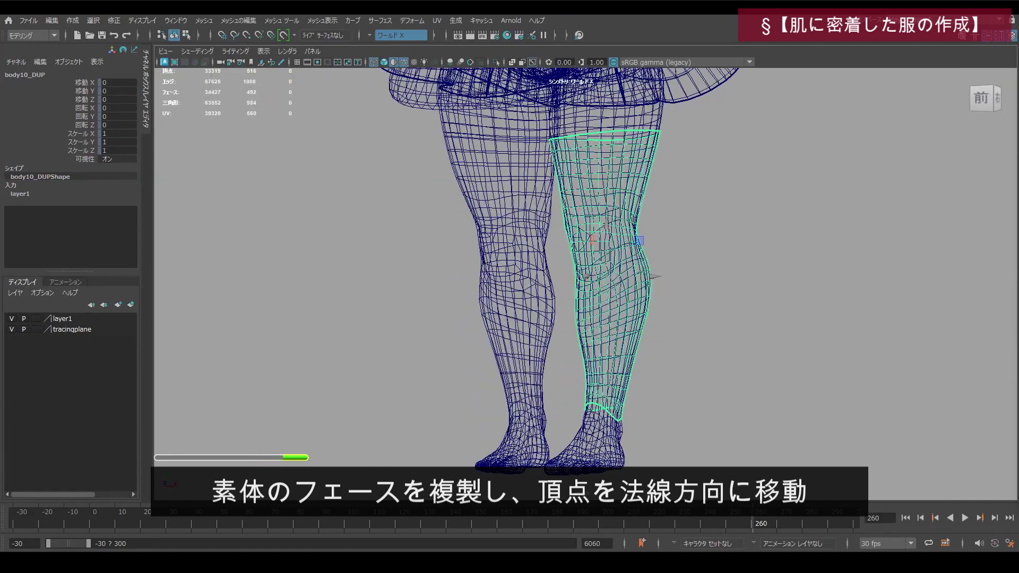
left_click(656, 276)
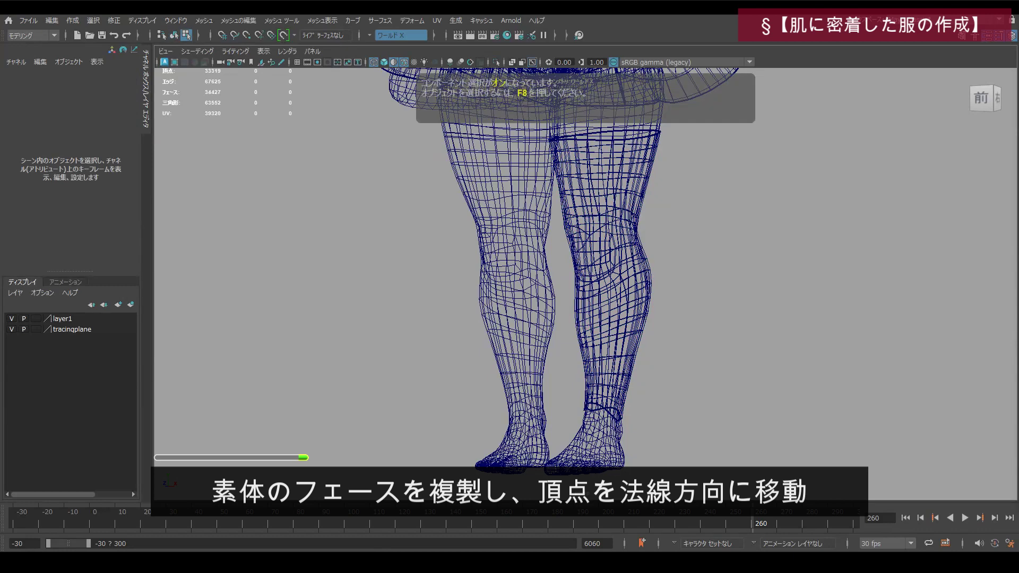
key("5")
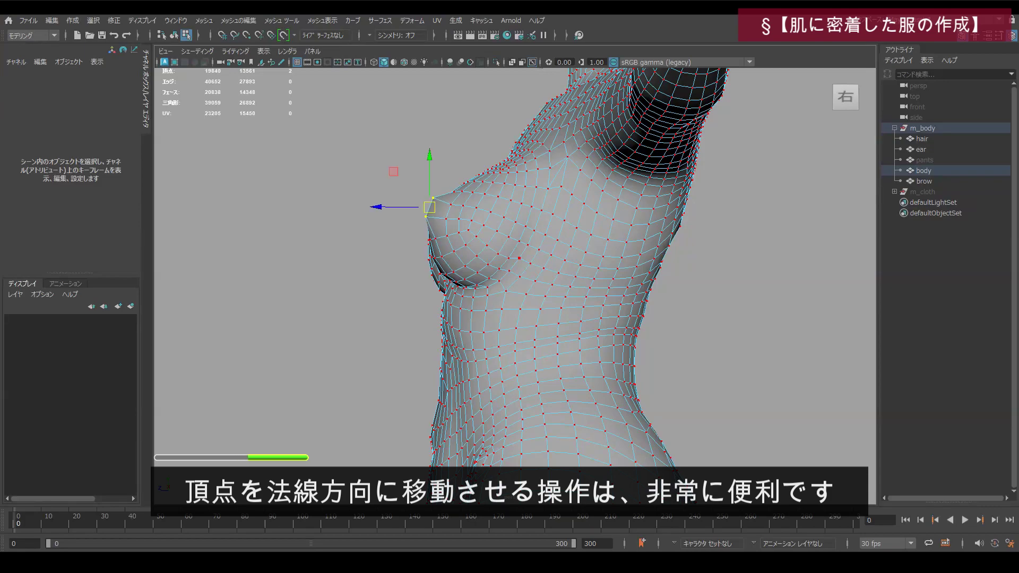
Reshape one breast of the body mesh by moving its vertices along their normals with soft selection
left_click_drag(519, 258, 645, 255, "alt")
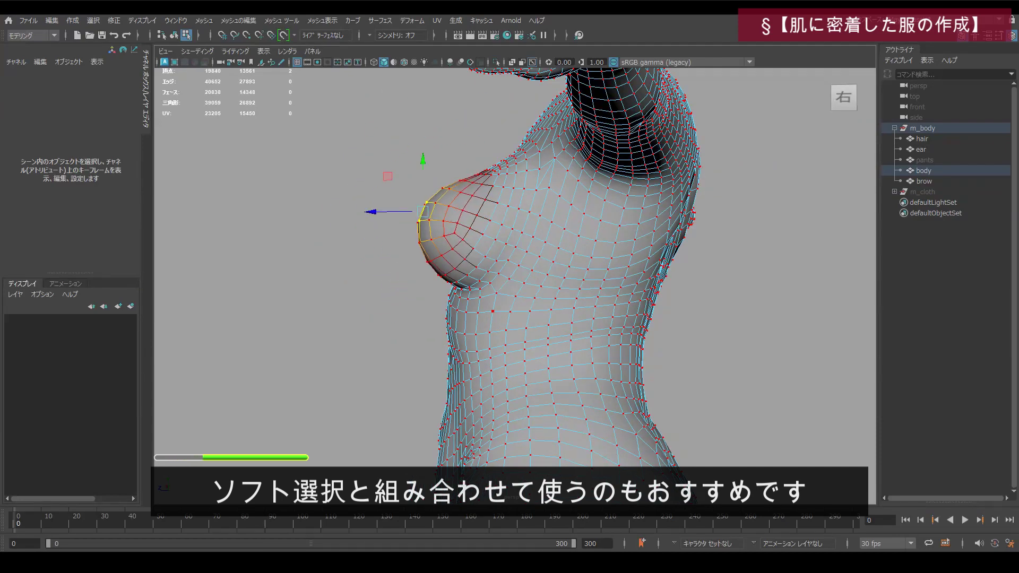
left_click_drag(493, 311, 669, 284, "alt")
middle_click_drag(669, 284, 637, 284, "ctrl")
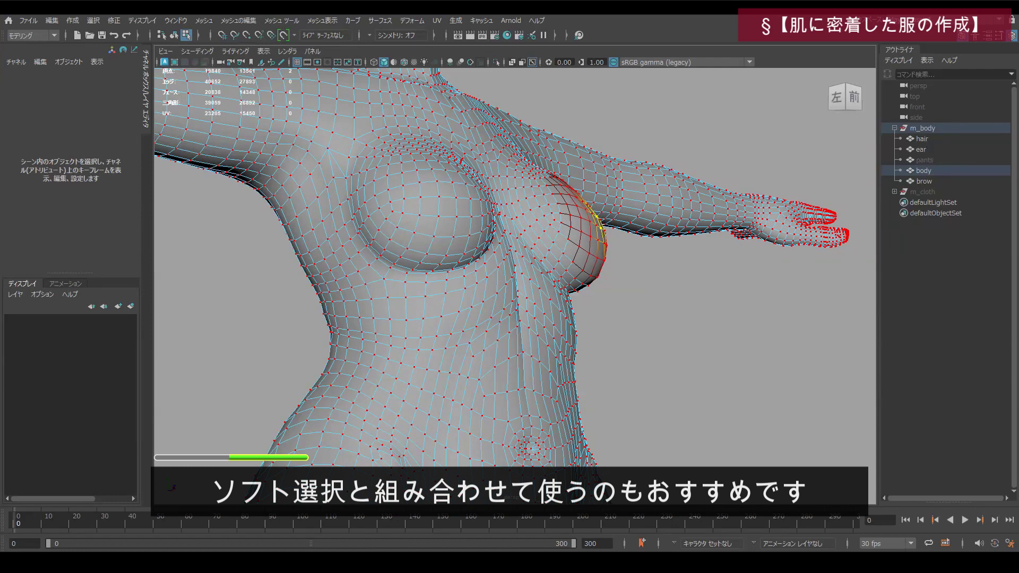
left_click_drag(637, 284, 563, 281, "alt")
left_click(677, 285)
left_click_drag(557, 204, 576, 214)
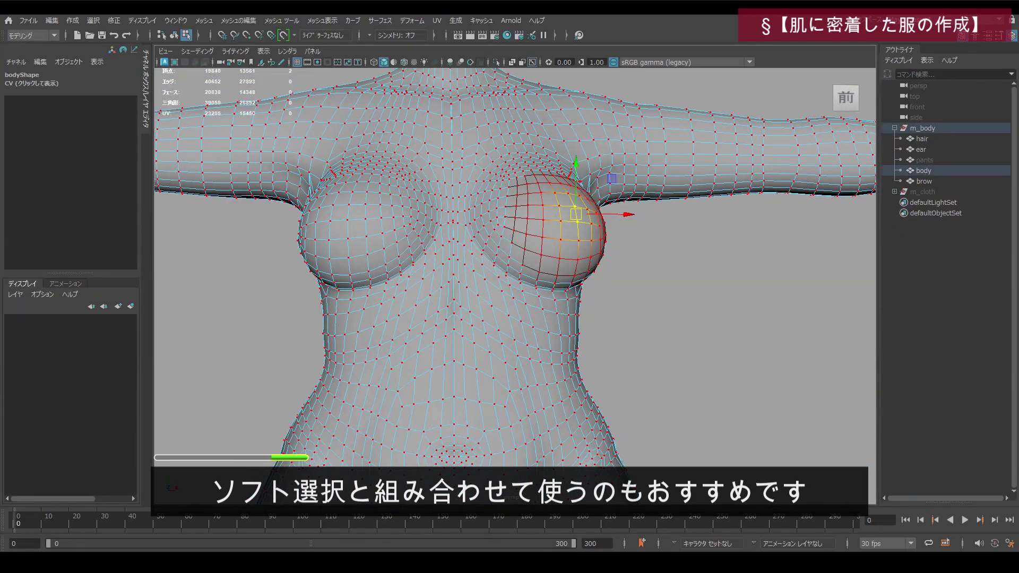
key("F8")
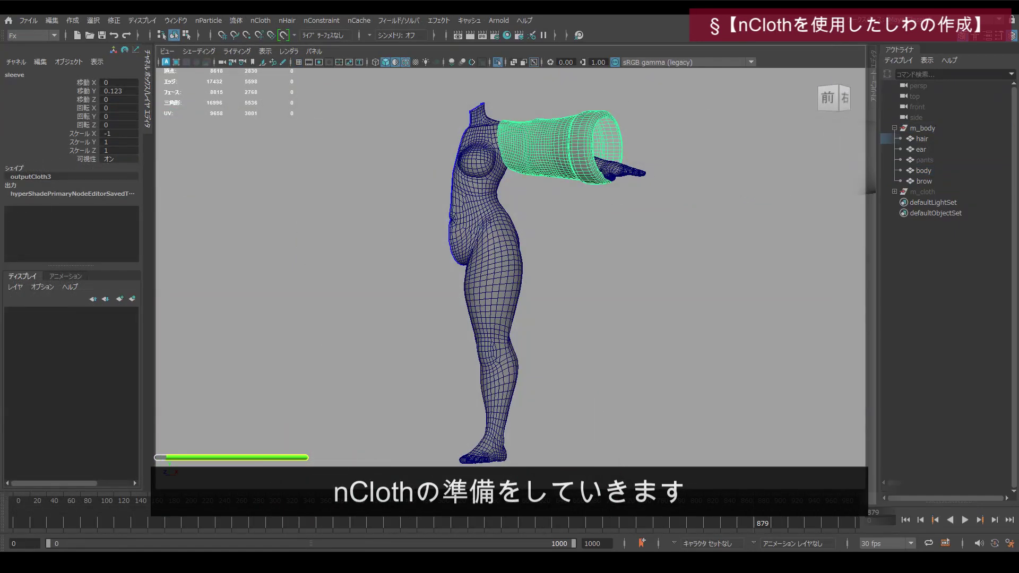
Create an nCloth from the sleeve mesh
left_click_drag(562, 286, 592, 288, "alt")
left_click(499, 276)
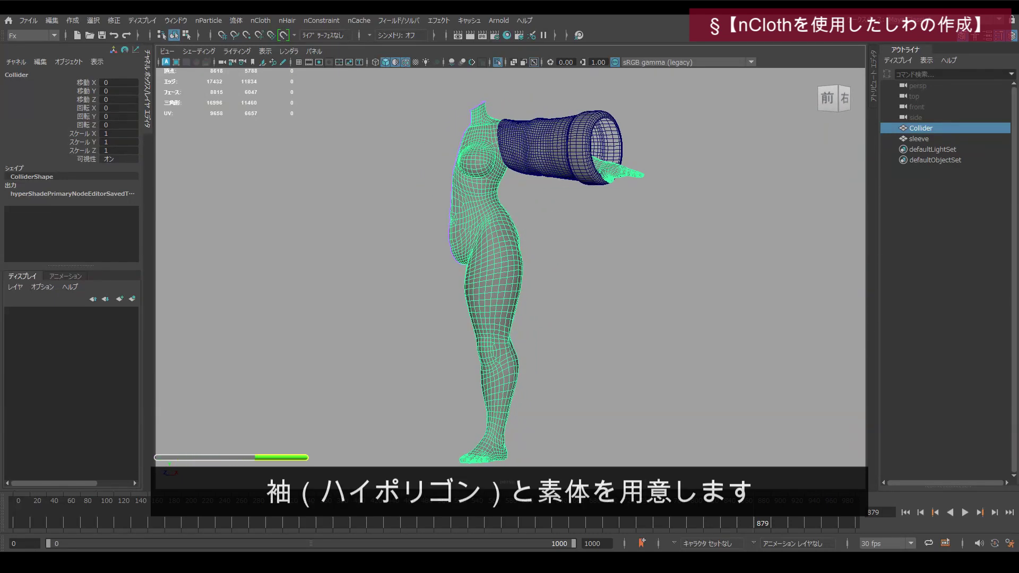
left_click(626, 255)
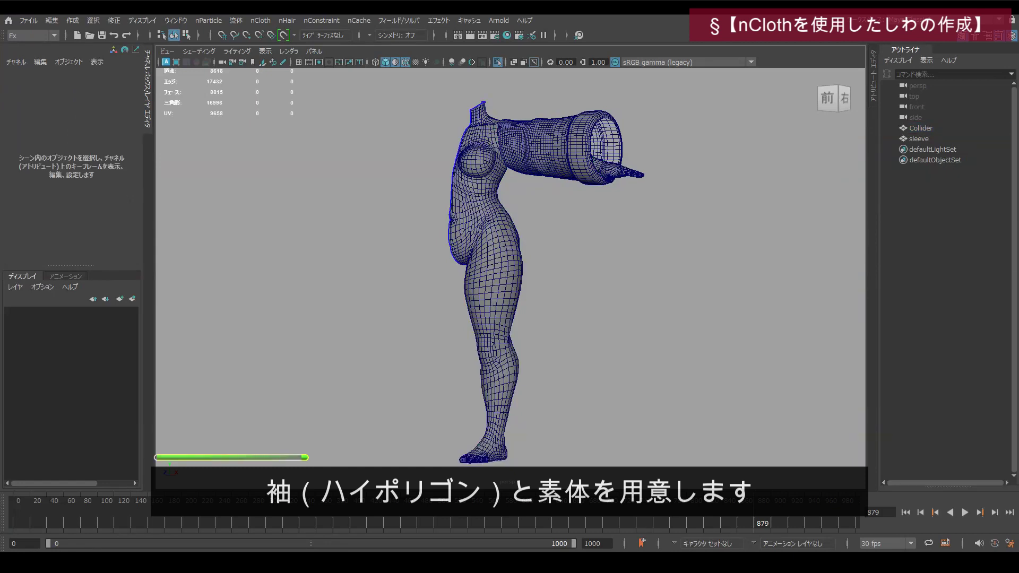
left_click(553, 148)
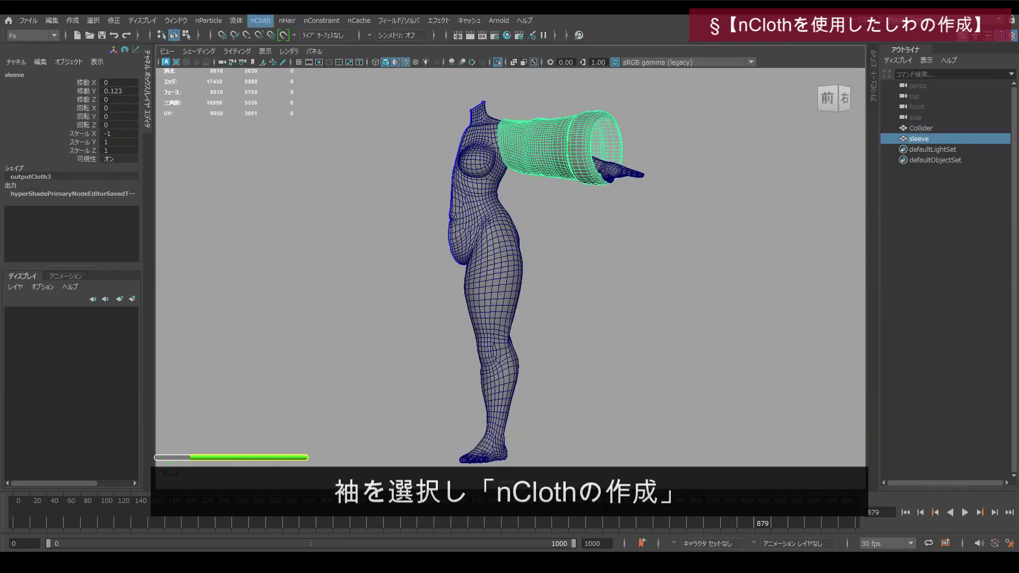
left_click(261, 20)
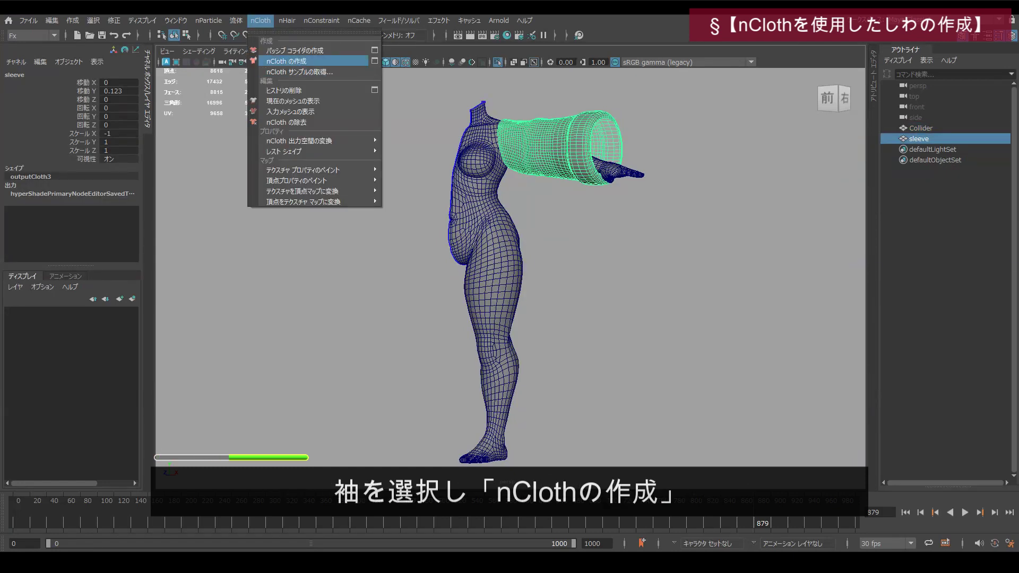
left_click(287, 61)
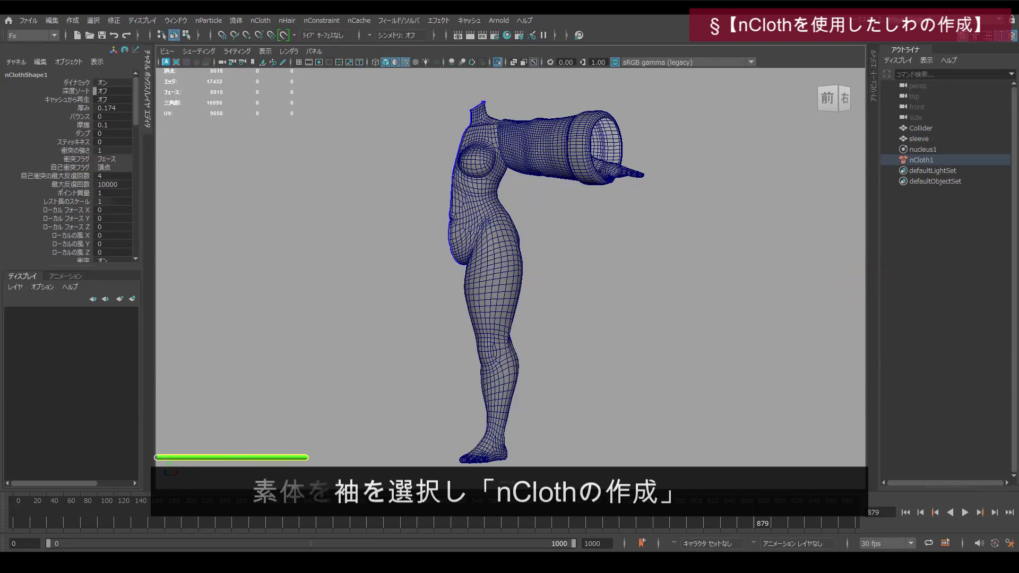
Make the Collider body mesh a passive collider for the cloth
left_click(494, 260)
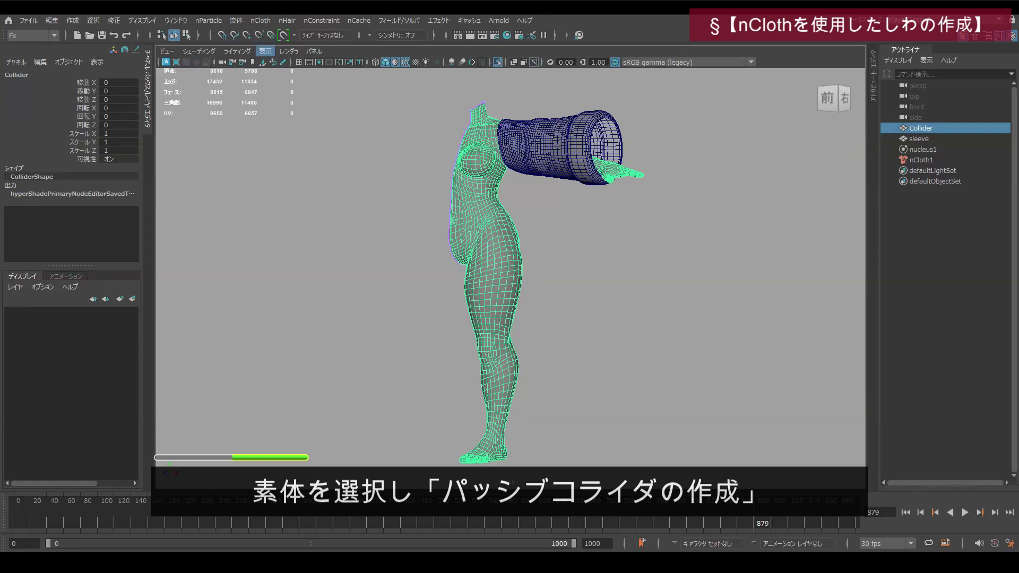
left_click(261, 20)
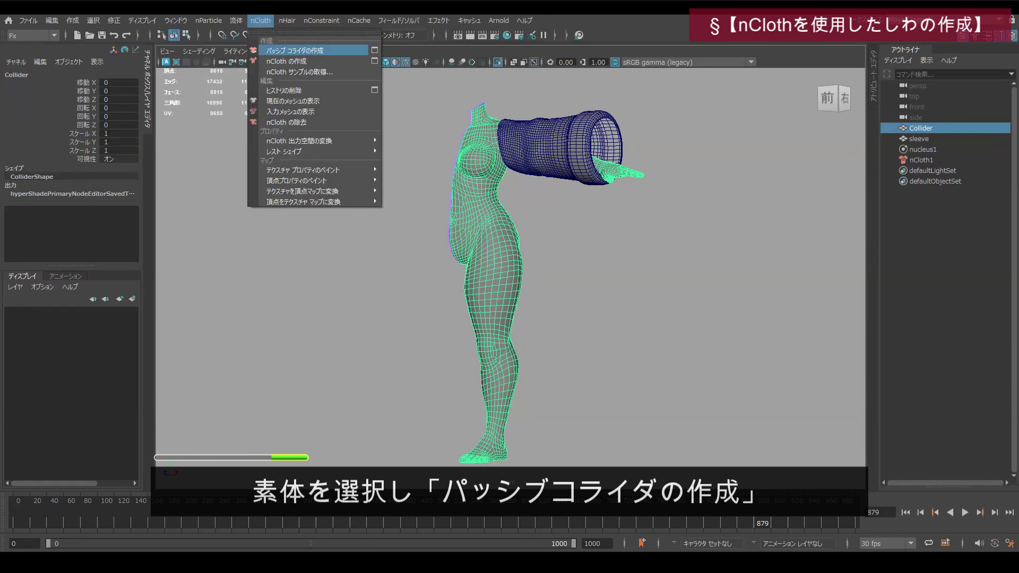
left_click(295, 51)
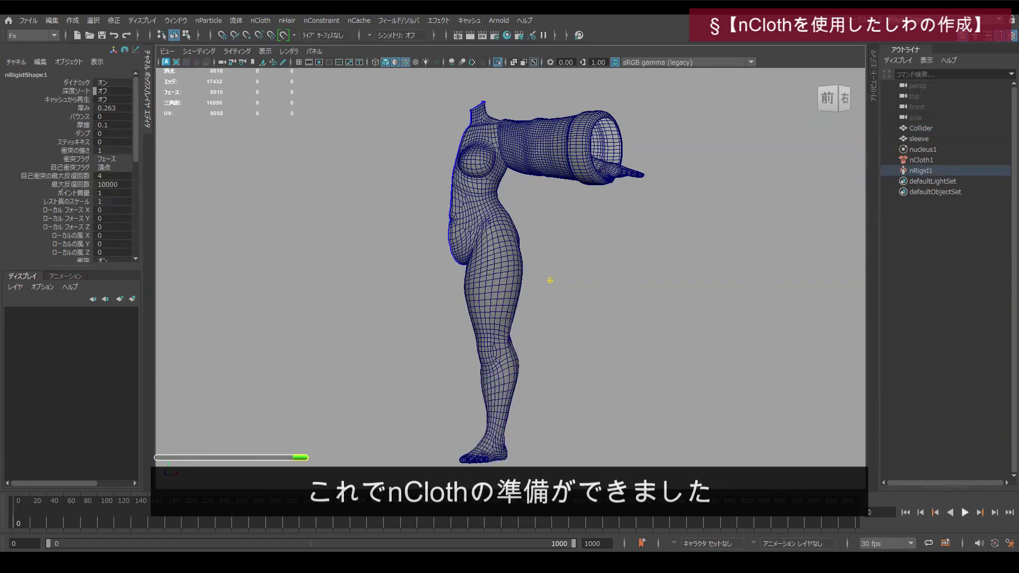
Play the cloth simulation to check how the sleeve falls on the arm, and return the timeline to frame 0
left_click(965, 512)
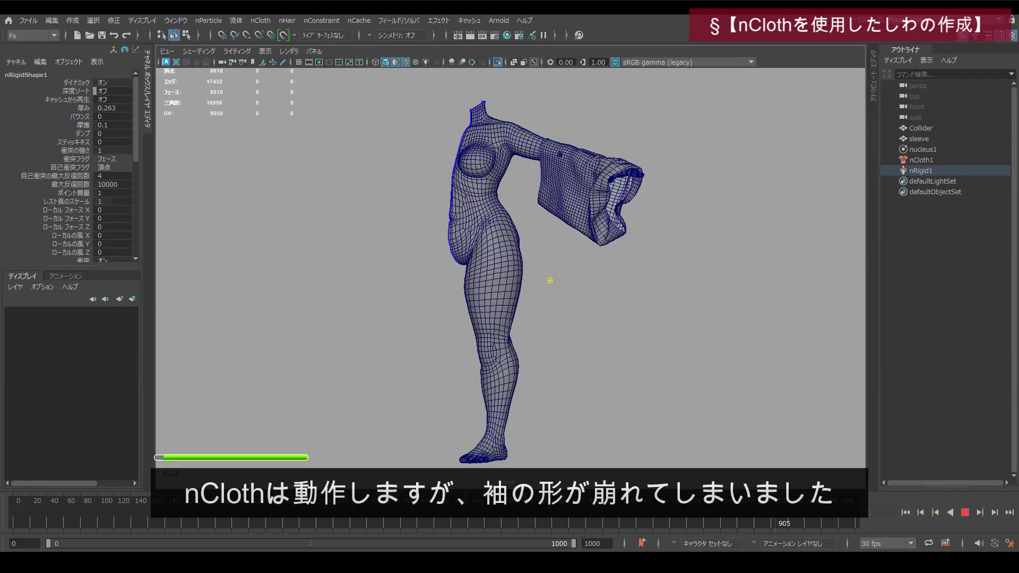
key("Escape")
left_click_drag(574, 287, 551, 282, "alt")
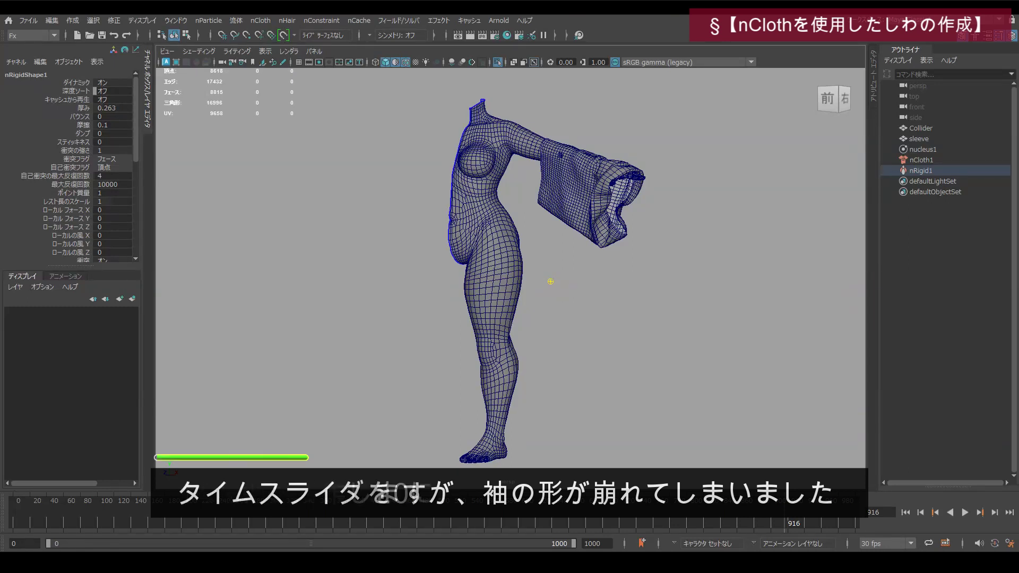
key("alt+v")
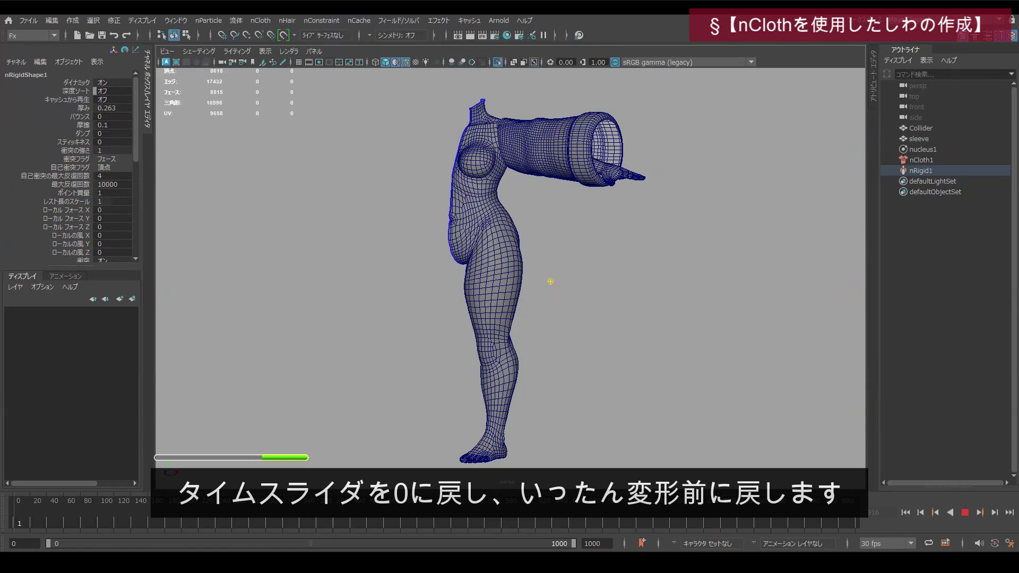
left_click_drag(14, 514, 13, 514)
Attach the vertex loop around the sleeve's shoulder opening to the Collider body with a Point to Surface constraint
left_click_drag(510, 255, 542, 255, "alt")
middle_click_drag(542, 255, 564, 348, "alt")
right_click_drag(564, 348, 669, 348, "alt")
left_click(659, 186)
left_click_drag(562, 255, 574, 254, "alt")
middle_click_drag(573, 253, 586, 356, "alt")
right_click_drag(586, 356, 642, 356, "alt")
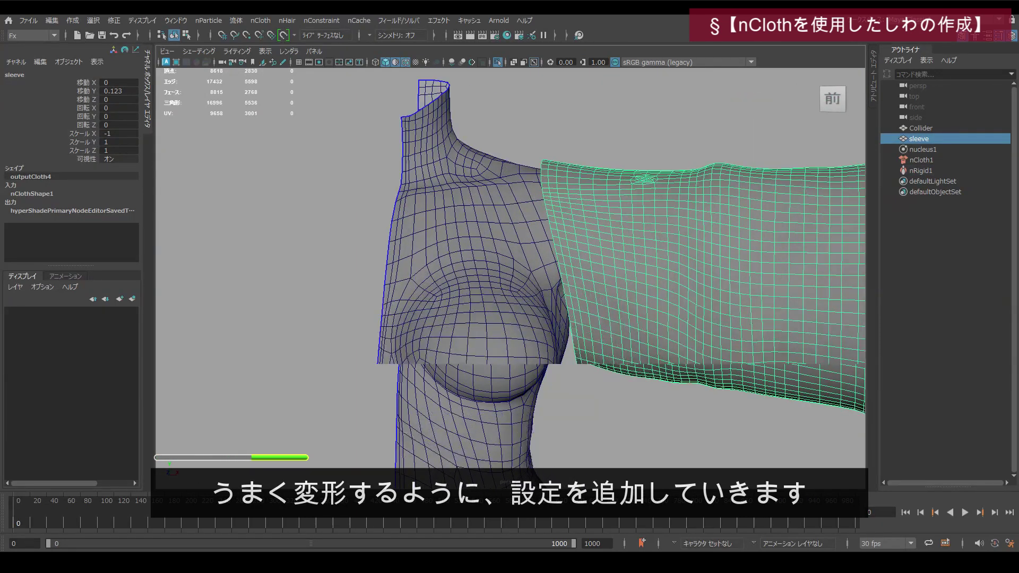
key("F10")
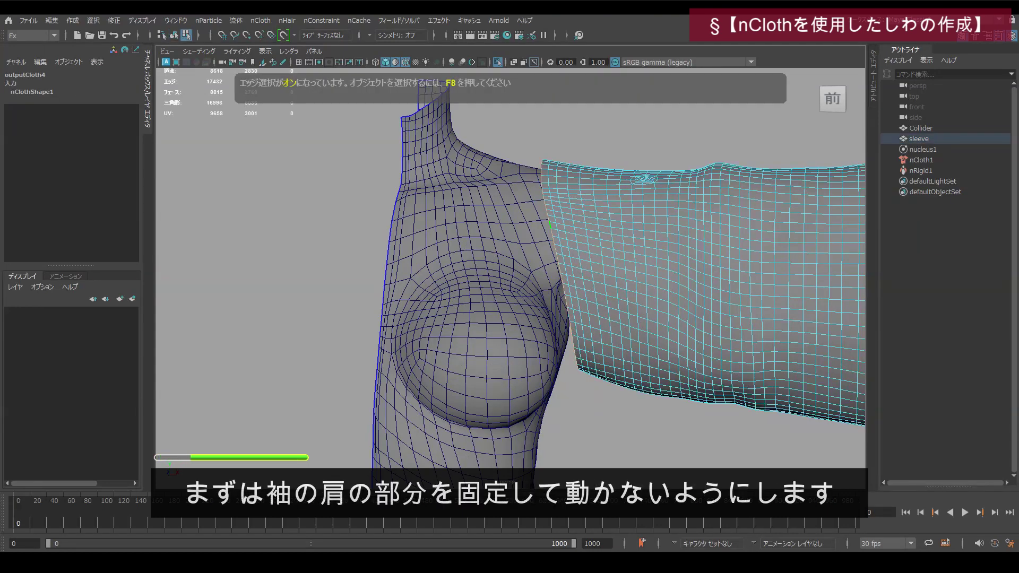
double_click(550, 225)
key("ctrl+F9")
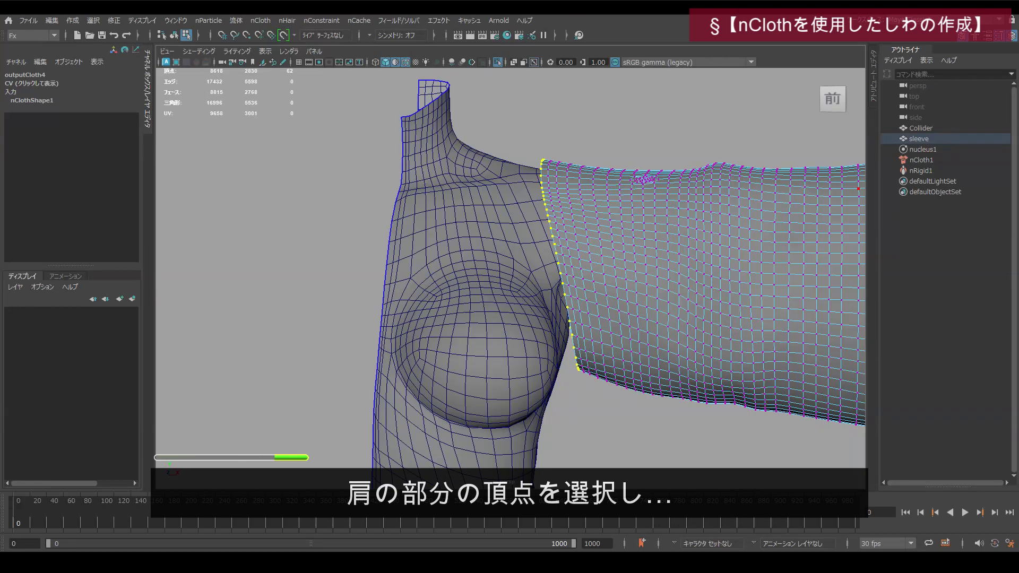
left_click(921, 127, "ctrl")
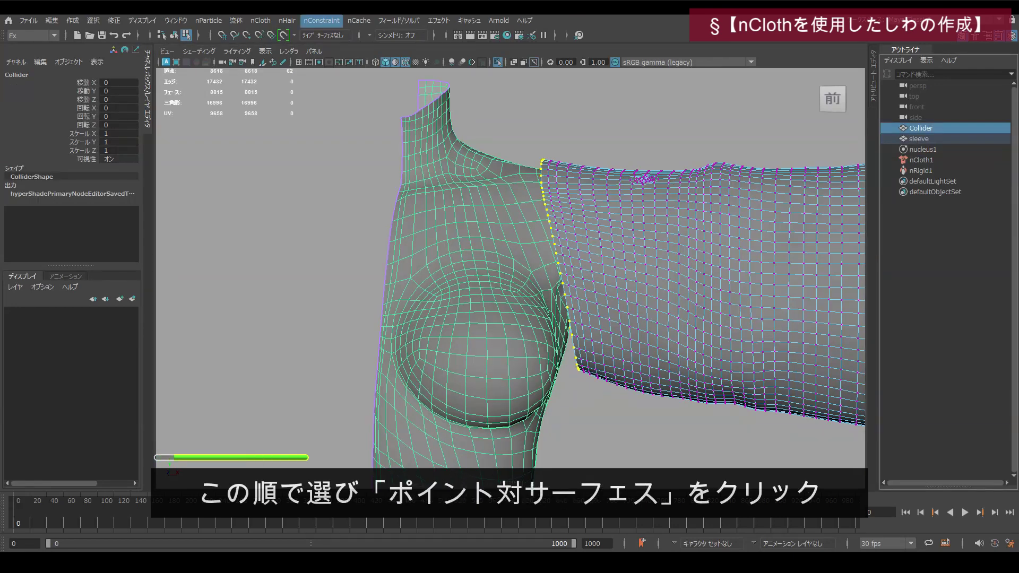
left_click(321, 21)
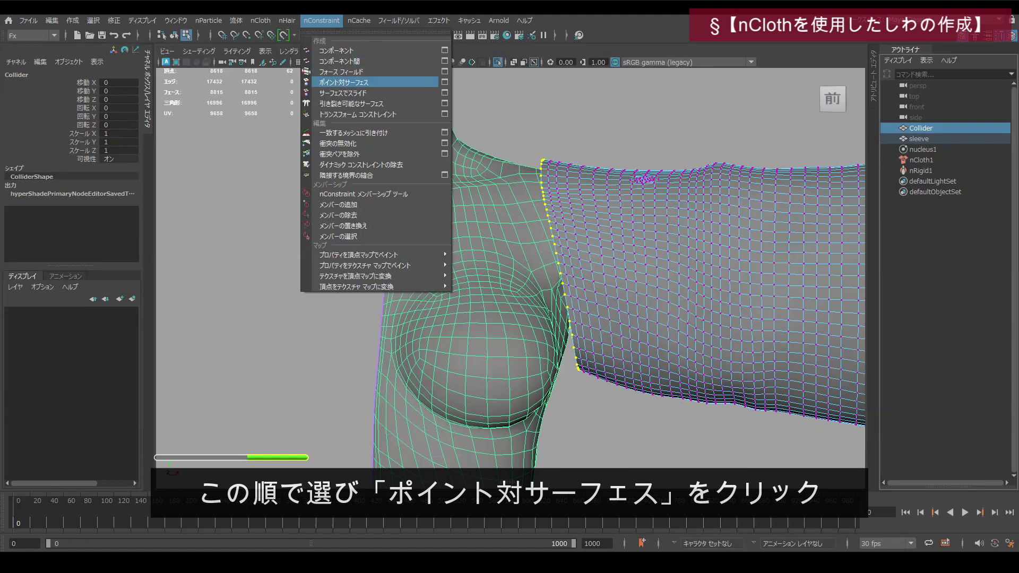
left_click(344, 82)
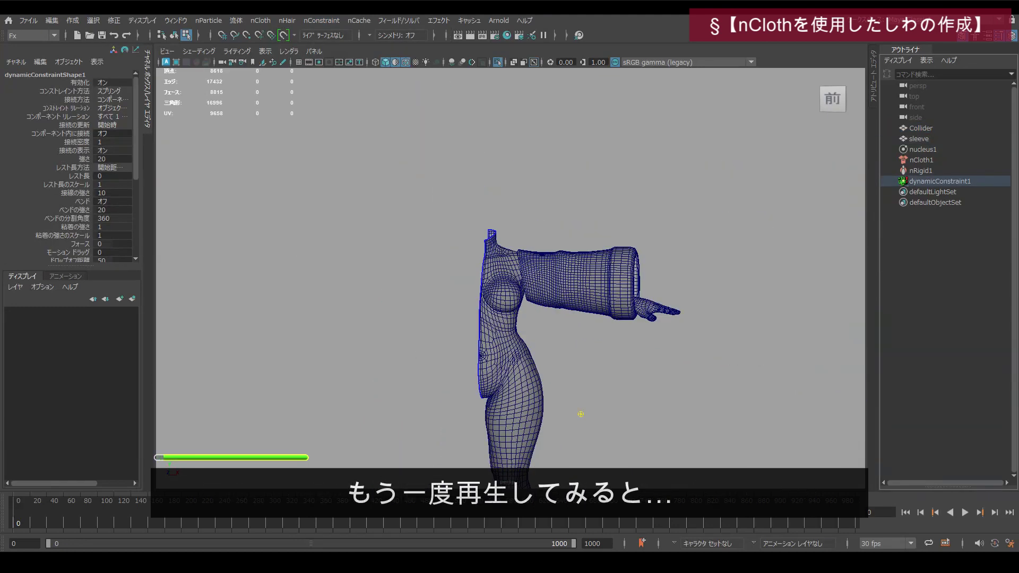
Play the simulation with the shoulder constraint, stop it and examine how the sleeve drapes over the arm
middle_click_drag(574, 417, 558, 295, "alt")
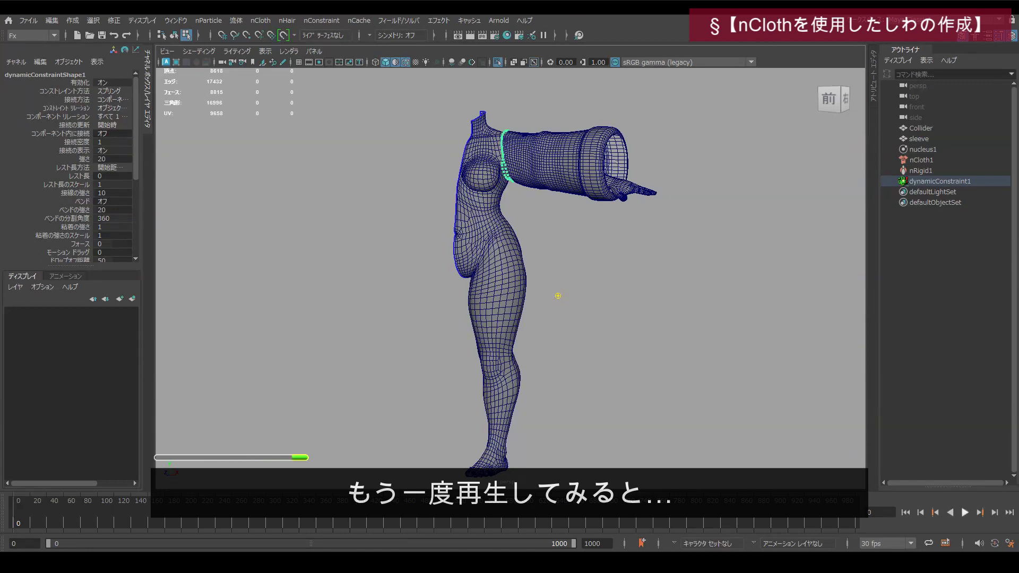
key("alt+v")
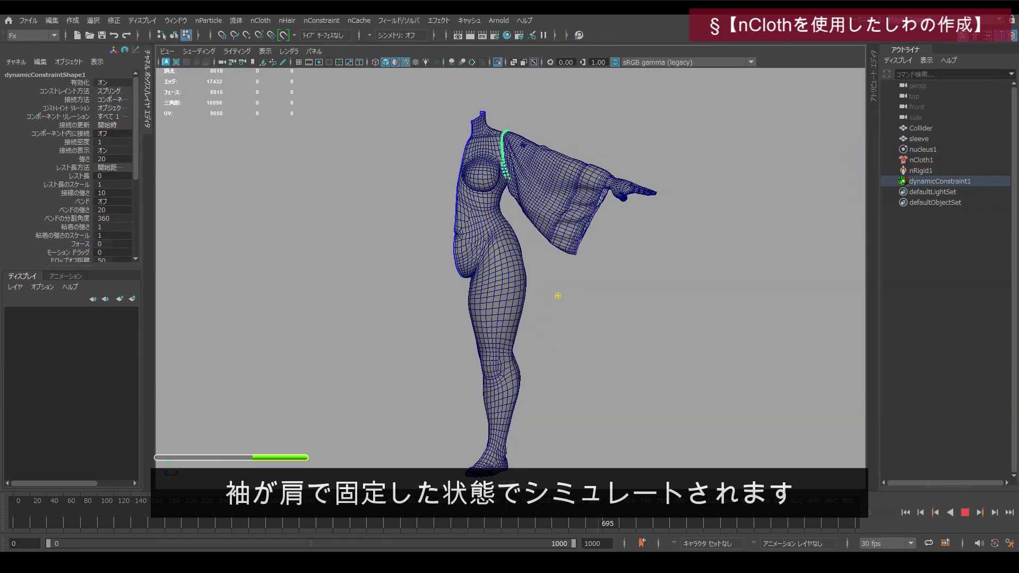
key("Escape")
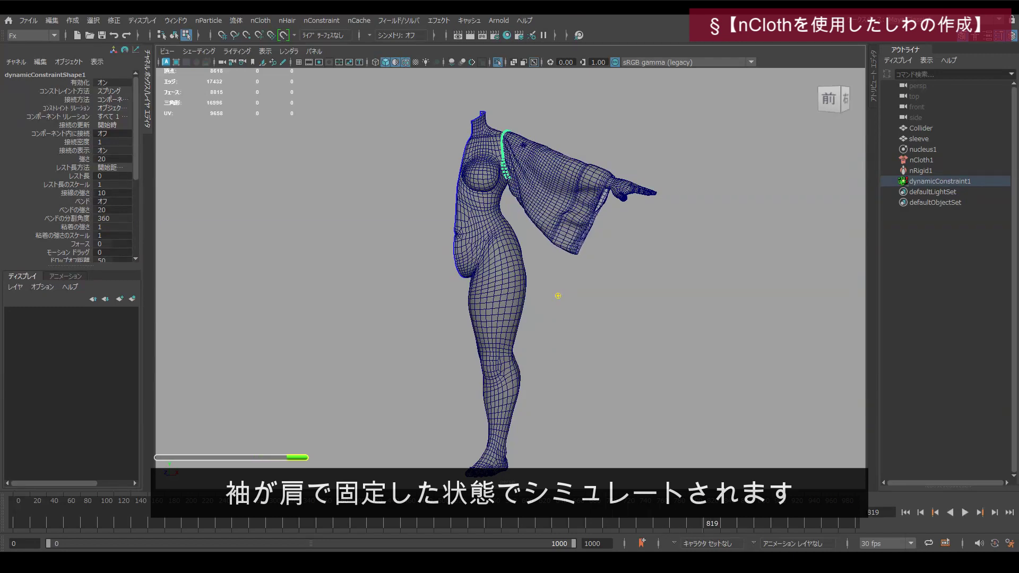
middle_click_drag(558, 296, 541, 366, "alt")
scroll(541, 366, "up", 4)
key("F8")
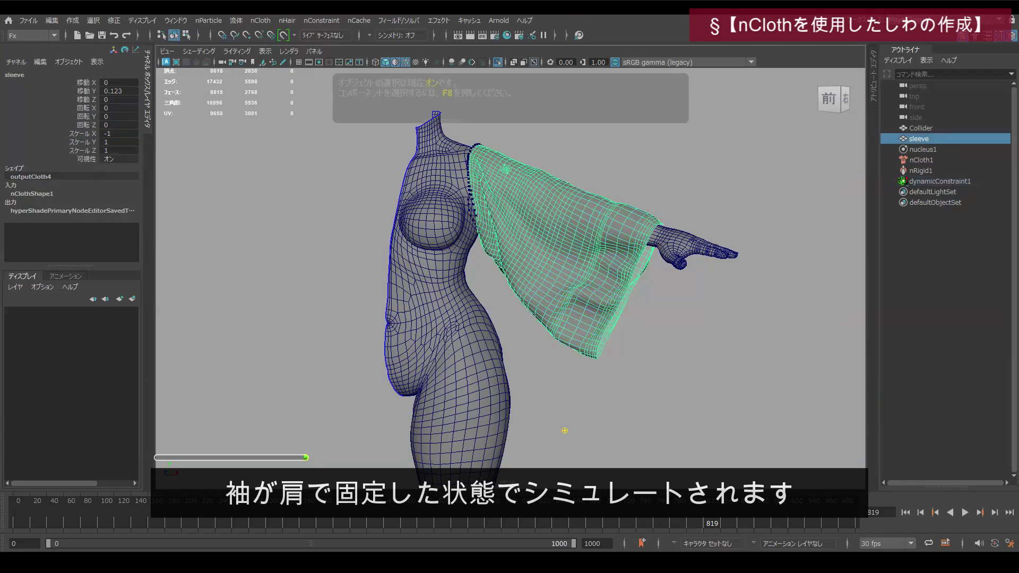
left_click(565, 430)
mouse_move(565, 431)
left_mouse_down("alt")
mouse_move(587, 425)
mouse_move(442, 428)
mouse_move(432, 419)
mouse_move(453, 408)
mouse_move(439, 425)
mouse_move(581, 427)
left_mouse_up("alt")
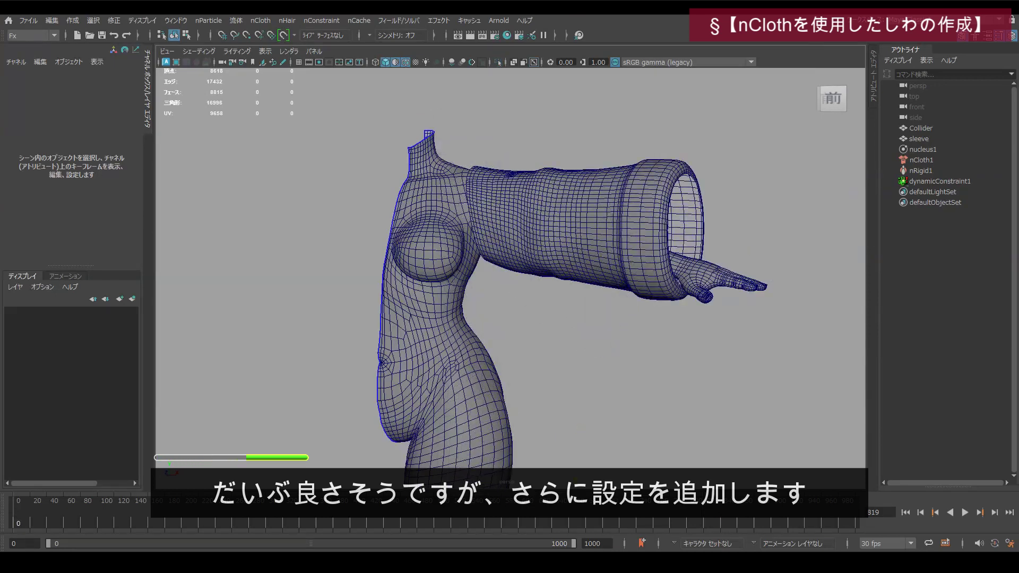
Add a gravity field that acts on the sleeve
left_click(576, 228)
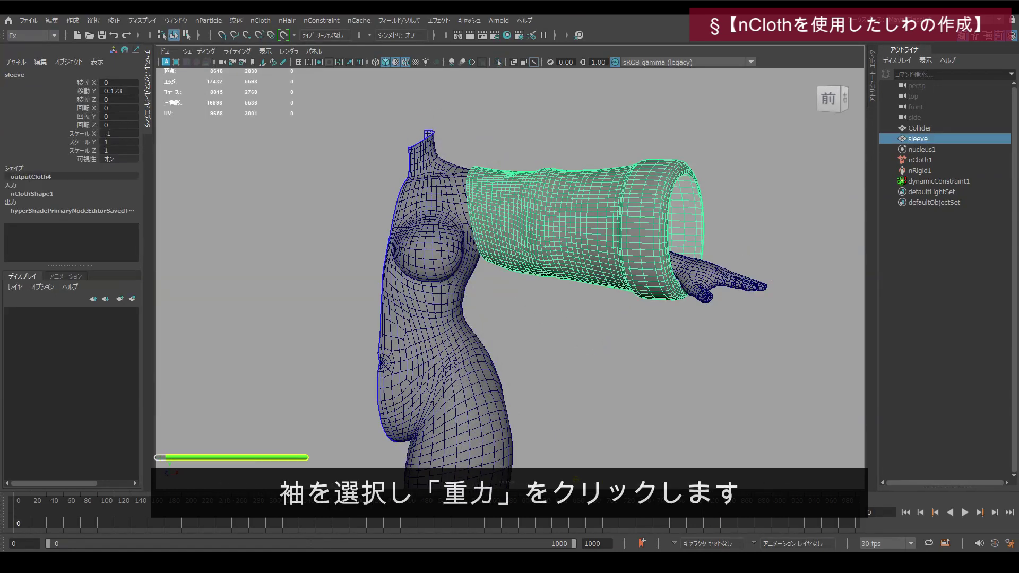
left_click(399, 20)
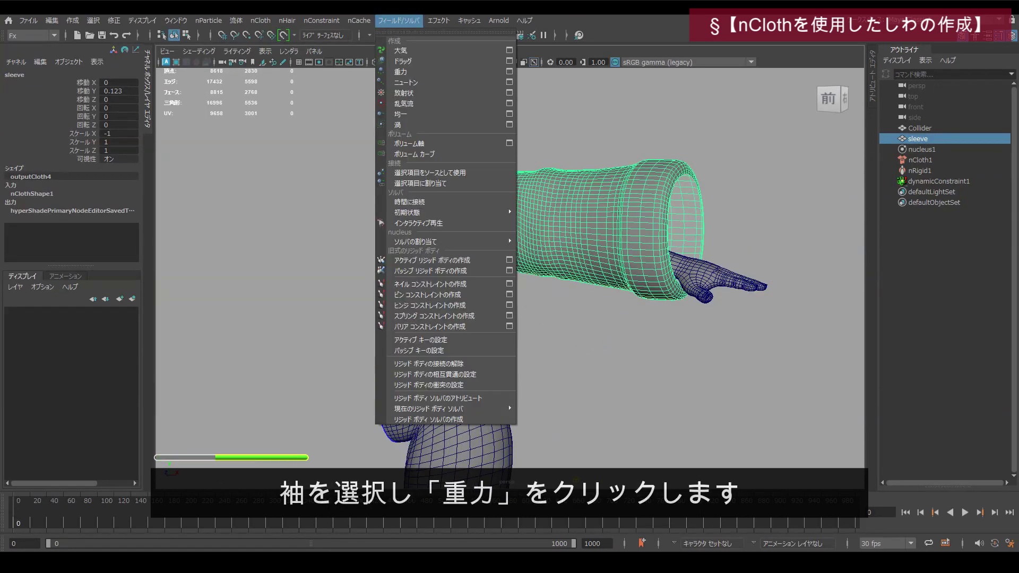
left_click(406, 72)
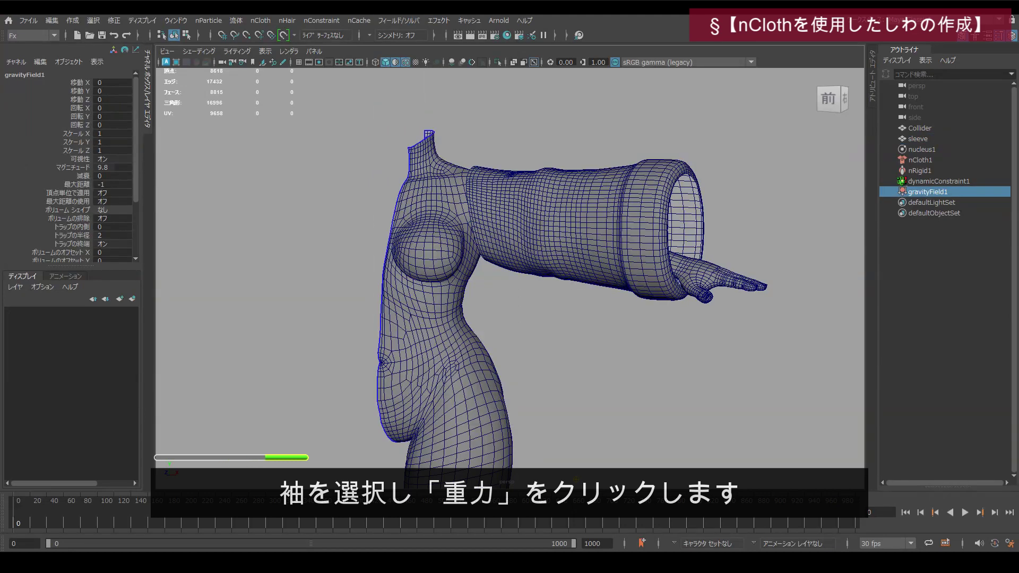
Play the simulation with the gravity field, examine the sleeve's drape from several angles, and return the timeline to frame 0
key("alt+v")
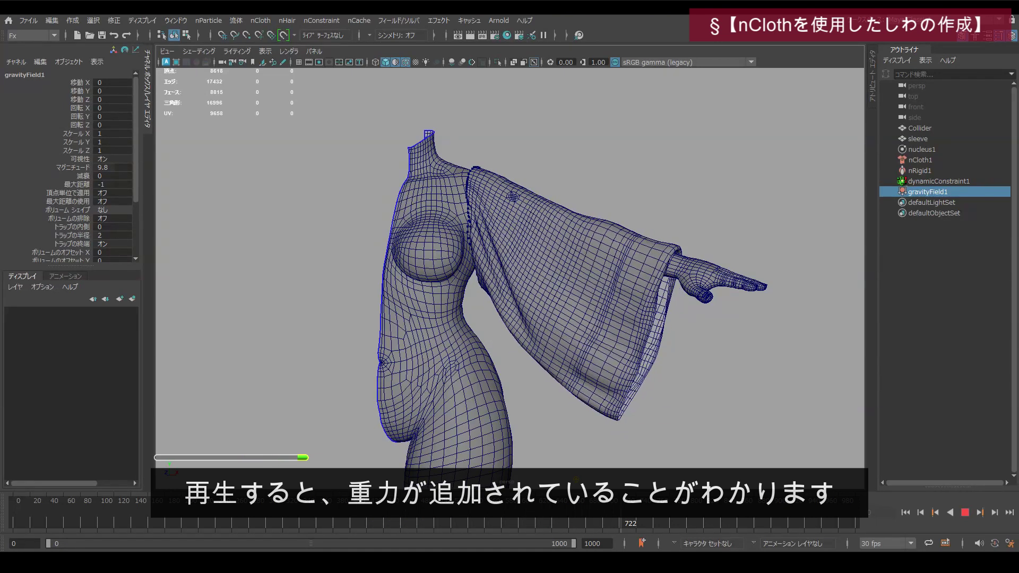
key("Escape")
left_click_drag(552, 297, 403, 297, "alt")
left_click_drag(497, 265, 629, 265, "alt")
left_click_drag(573, 477, 579, 477, "alt")
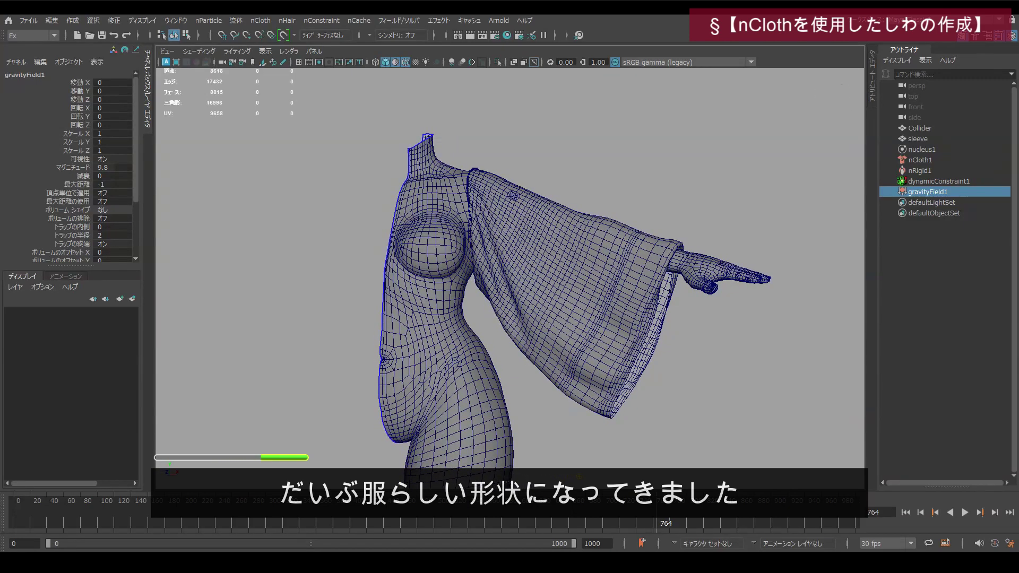
left_click_drag(141, 517, 15, 518)
key("alt+v")
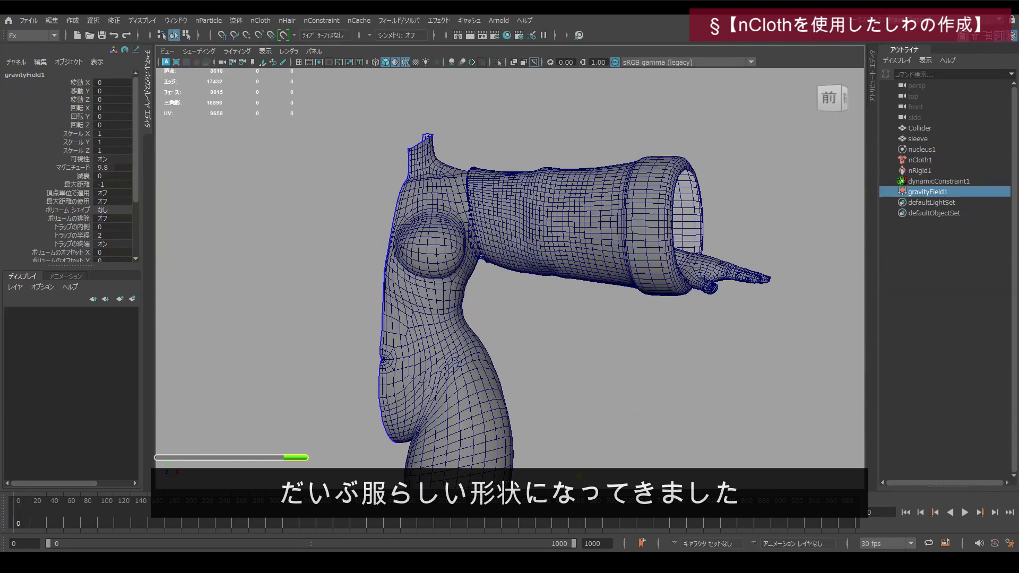
Try the airBag preset on nCloth1 by replacing its settings, play the simulation and return to frame 0
left_click(920, 160)
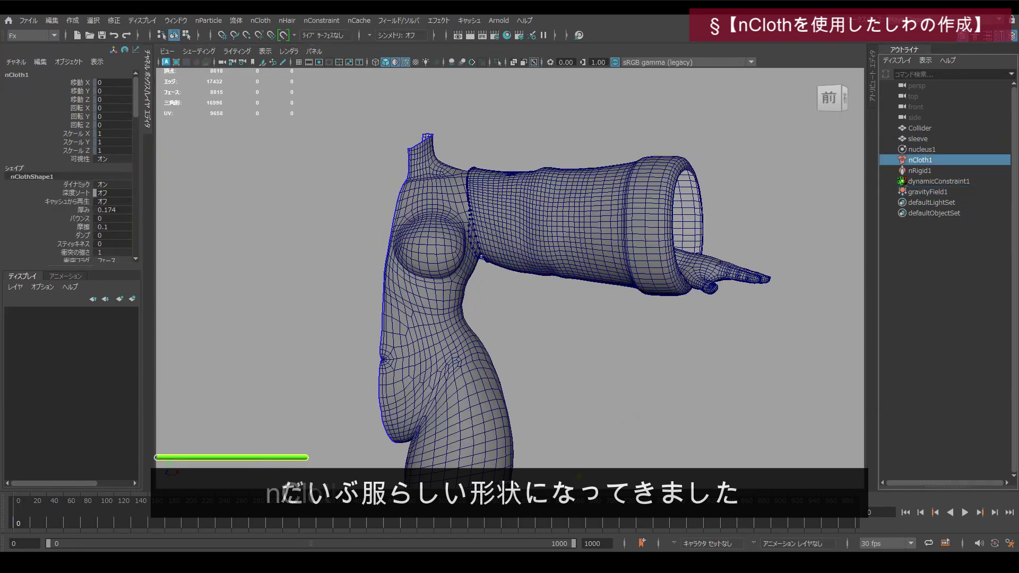
left_click(872, 78)
left_click(841, 110)
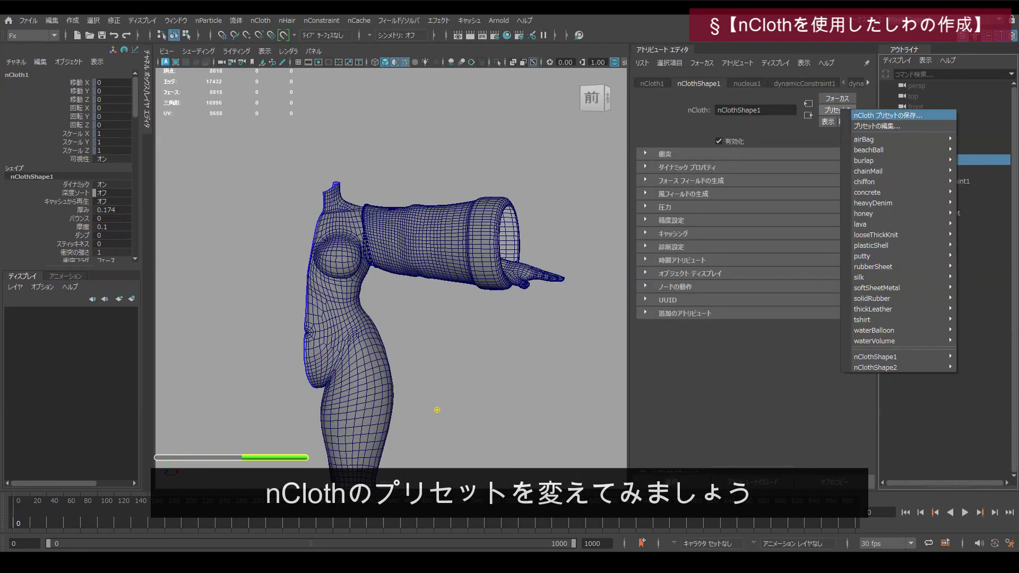
mouse_move(871, 139)
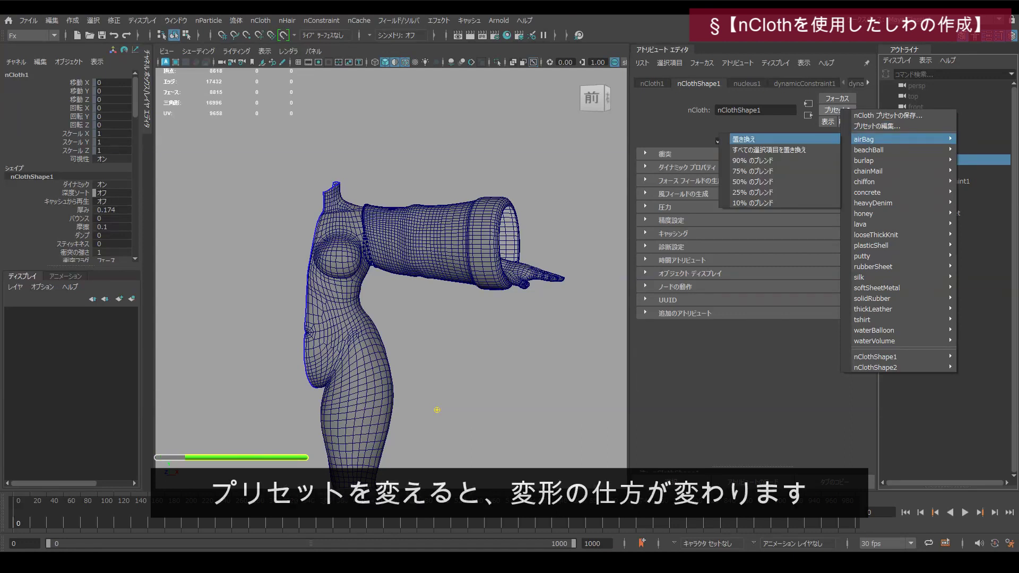
left_click(744, 140)
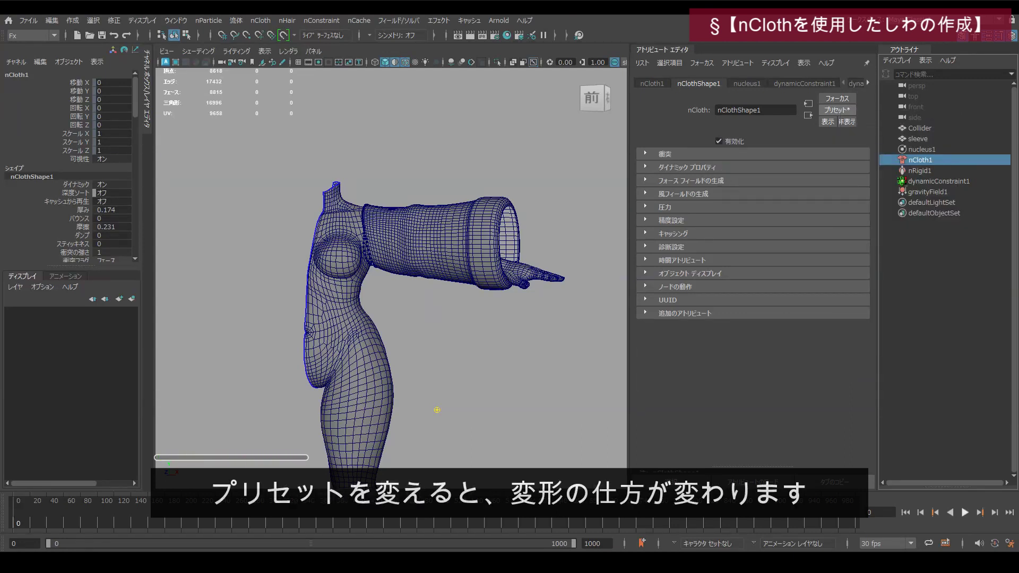
key("alt+v")
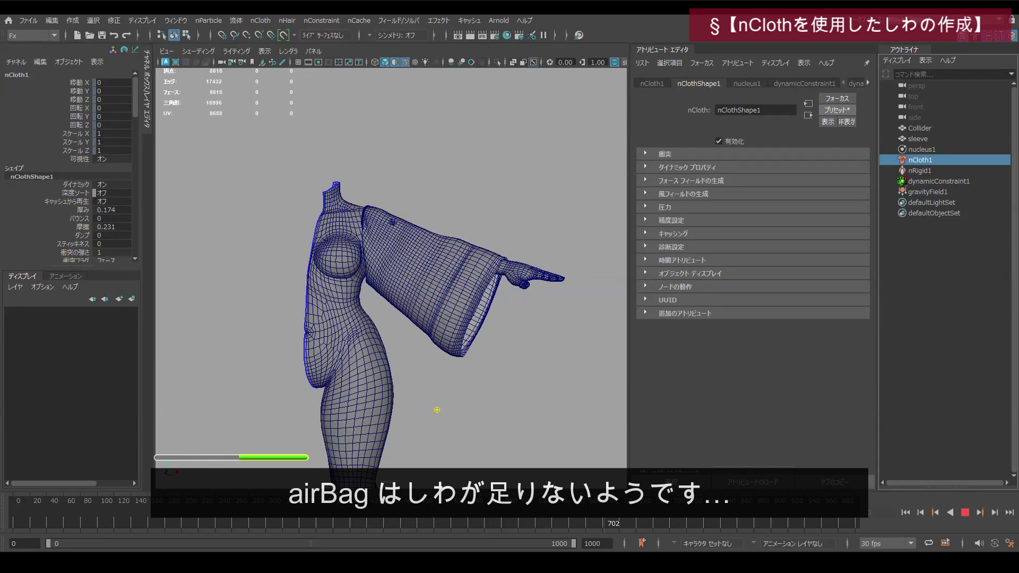
key("Escape")
key("alt+v")
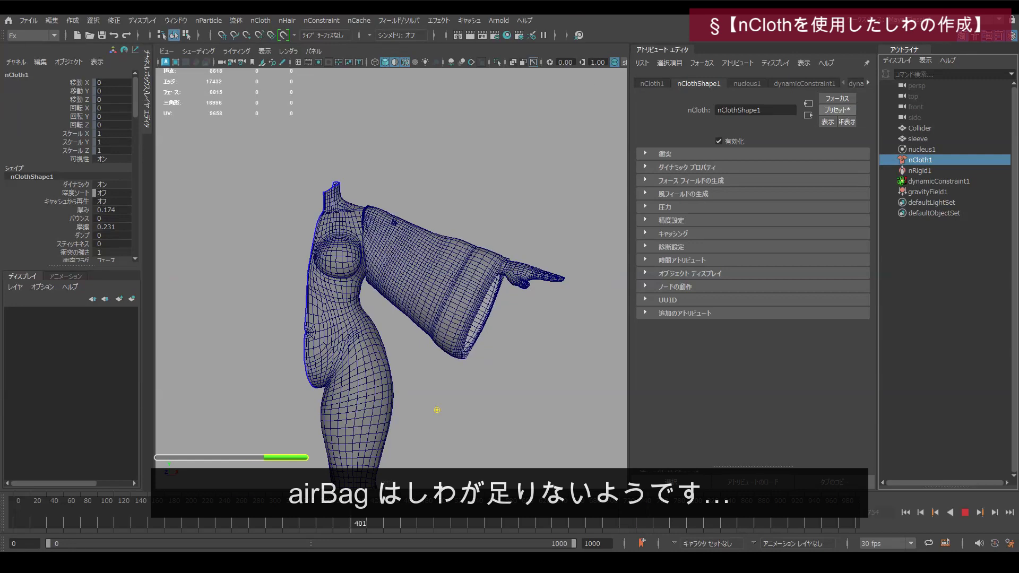
key("alt+shift+v")
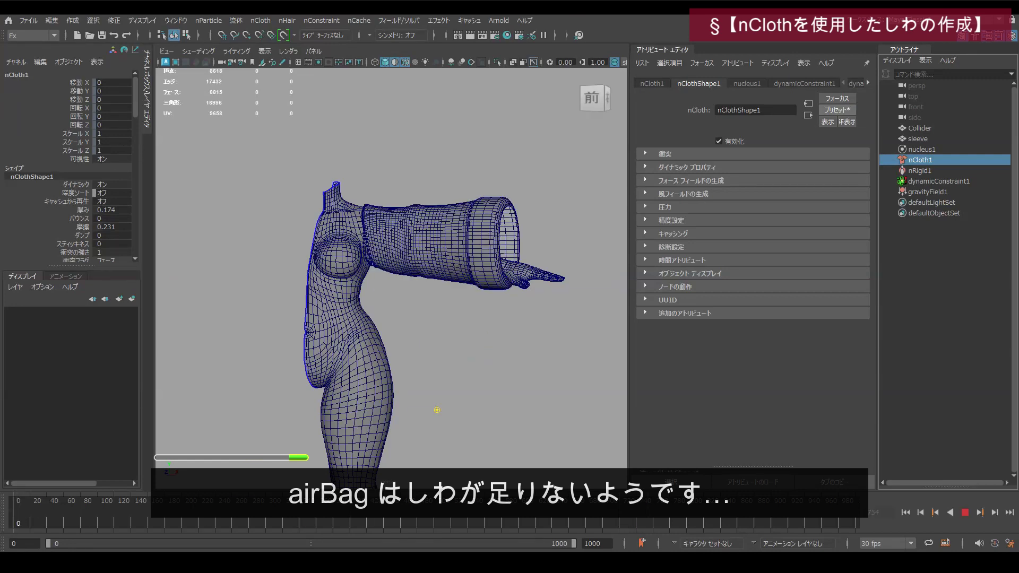
Try the honey preset on nCloth1 by replacing its settings, play the simulation and rewind to frame 0
left_click(839, 112)
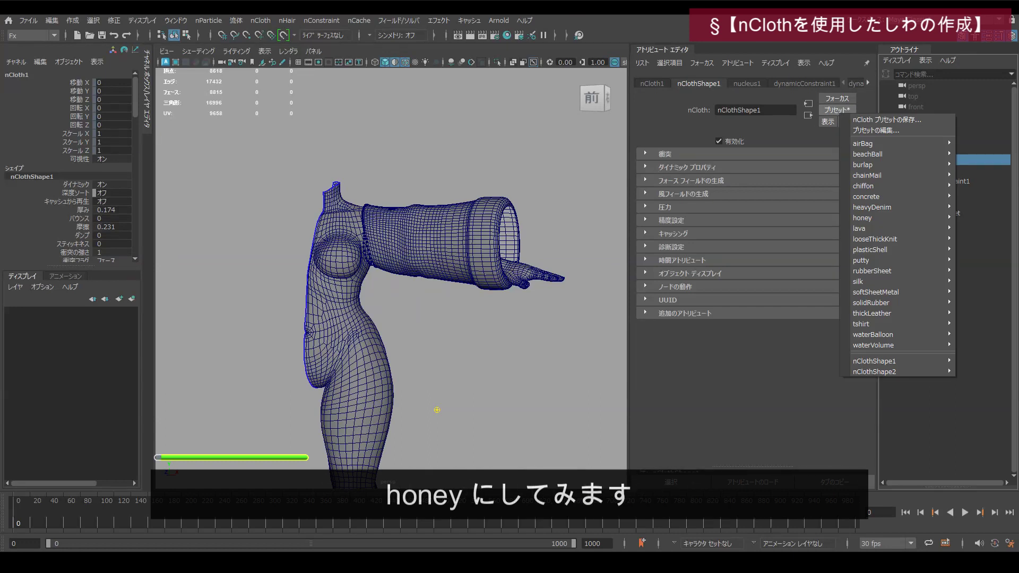
mouse_move(871, 218)
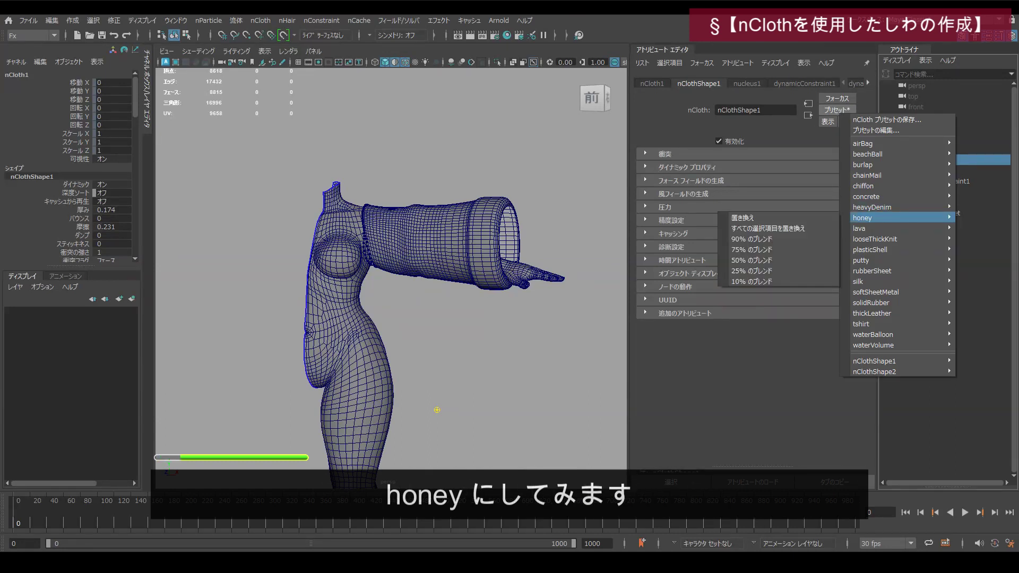
left_click(743, 218)
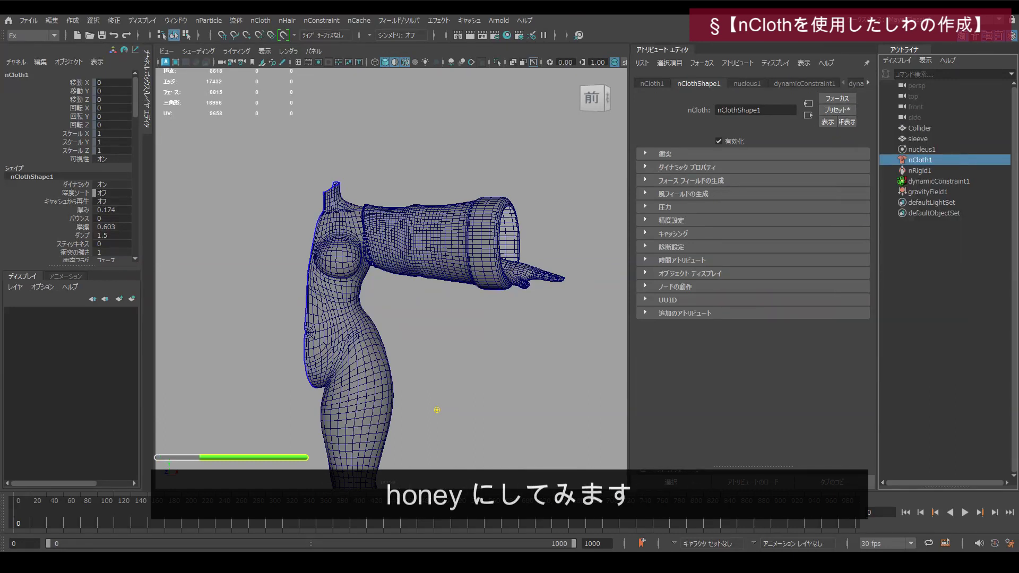
key("alt+v")
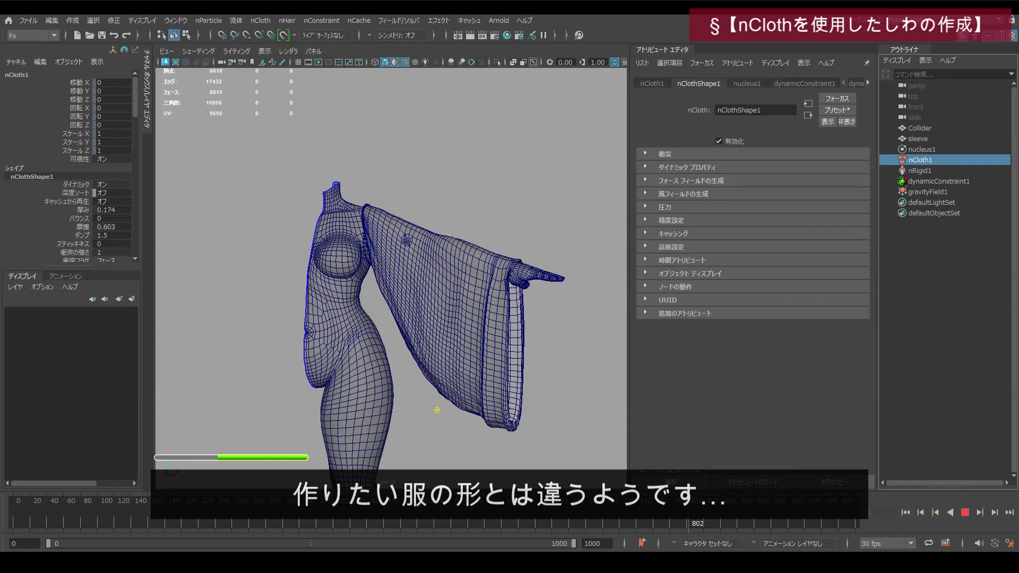
key("Escape")
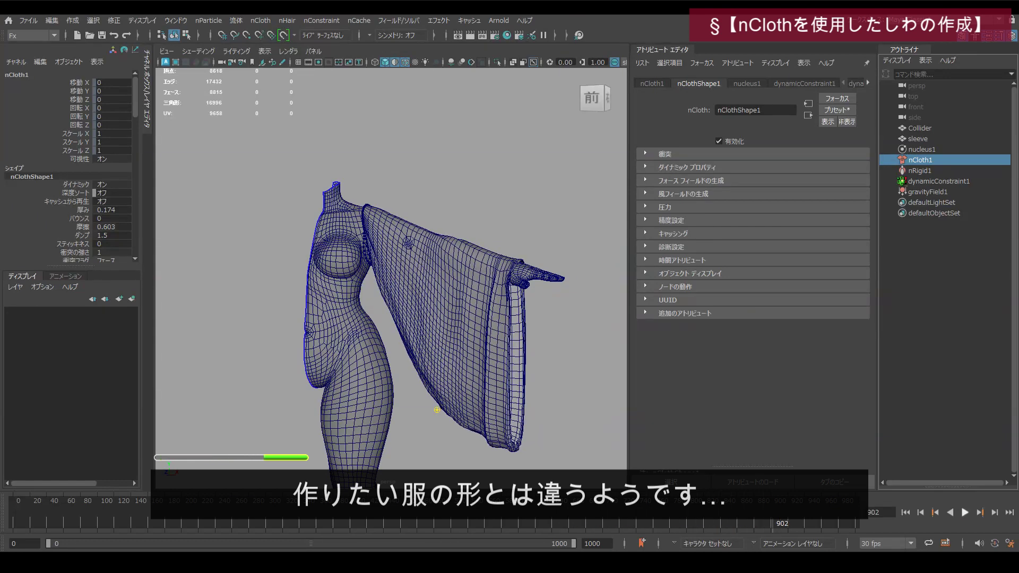
key("alt+v")
left_click_drag(42, 515, 13, 515)
Try the waterBalloon preset on nCloth1 by replacing its settings, play the simulation and rewind to frame 0
left_click(837, 110)
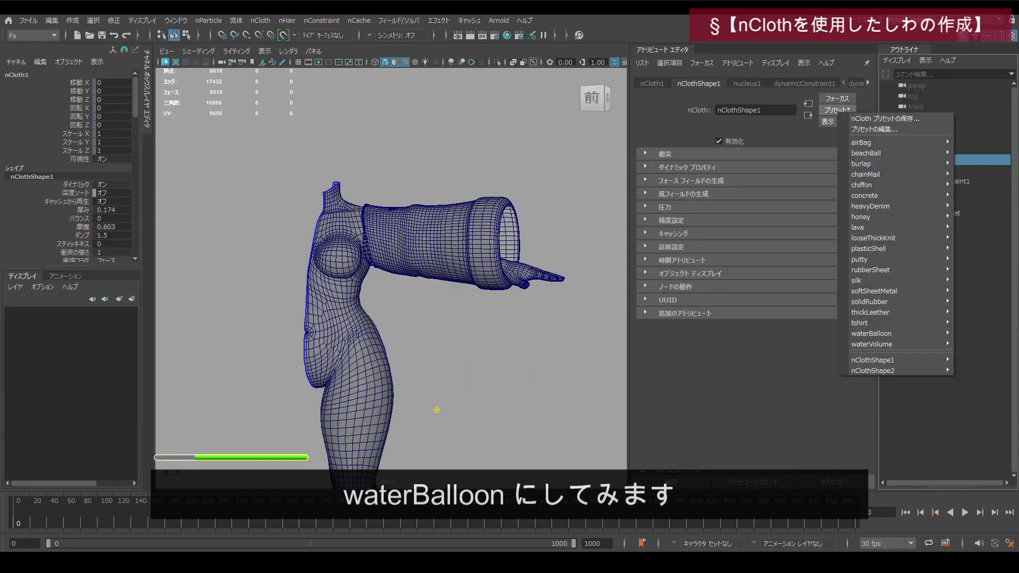
mouse_move(872, 334)
left_click(749, 333)
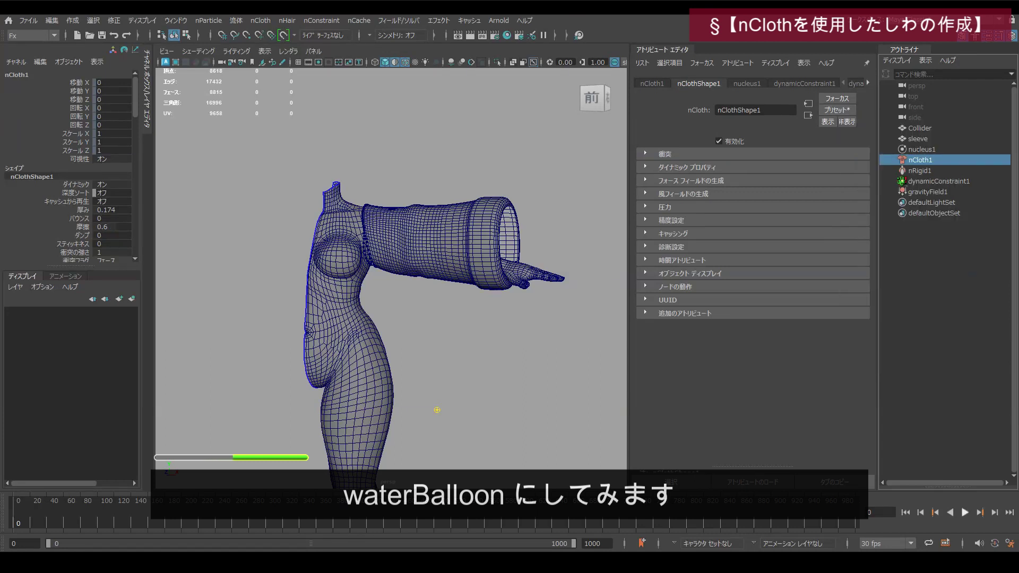
key("alt+v")
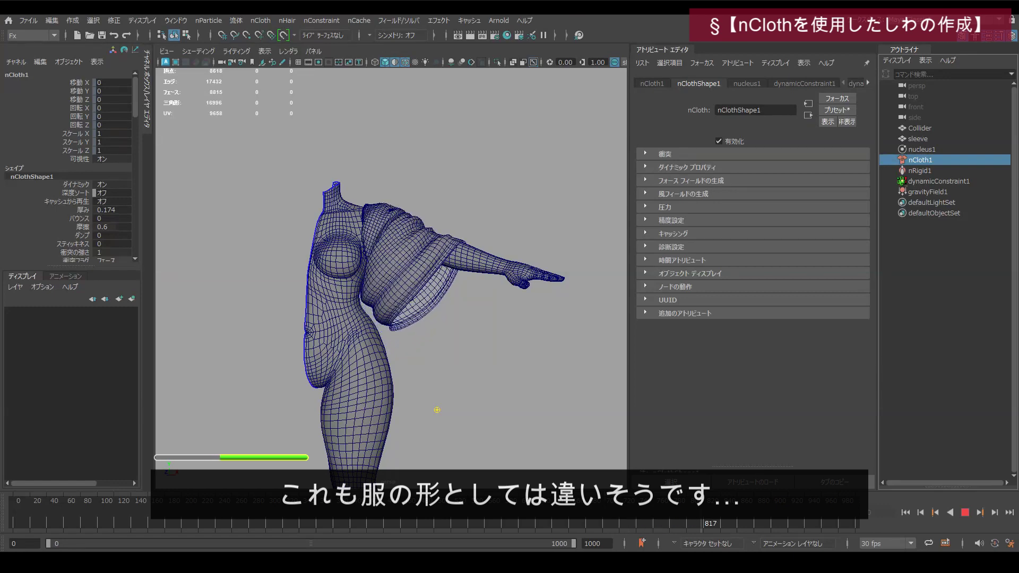
key("Escape")
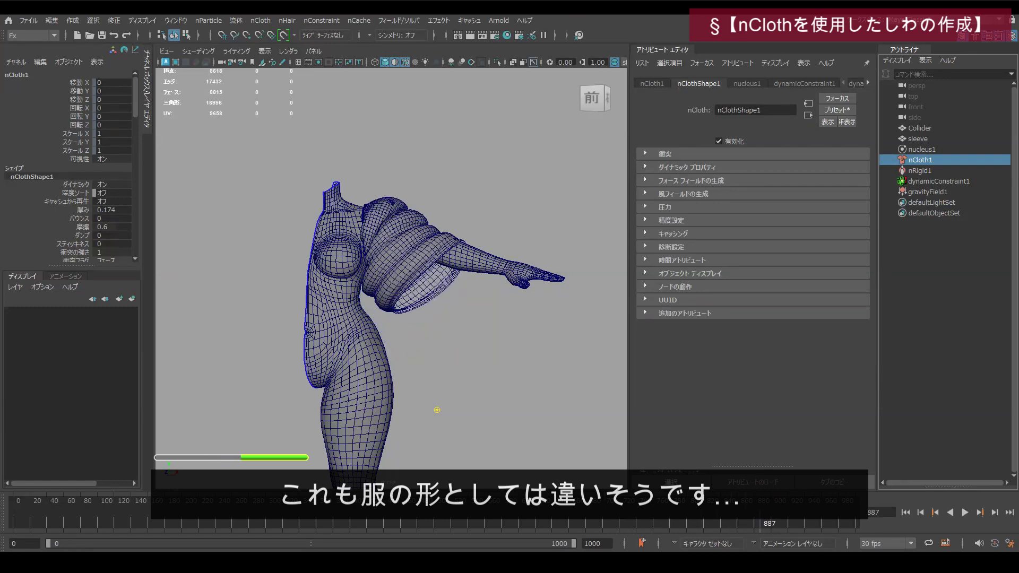
key("alt+v")
key("alt+shift+v")
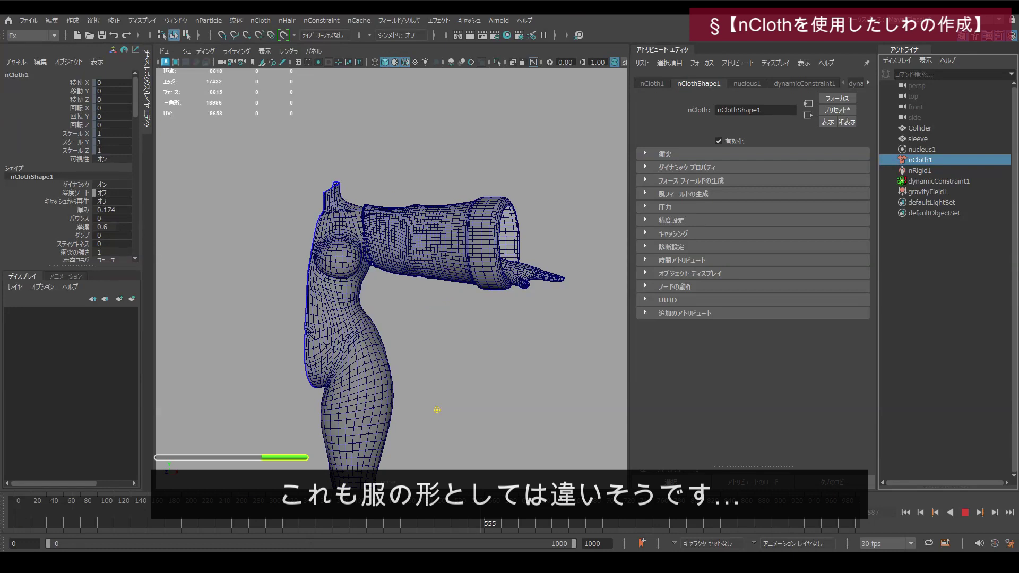
key("Escape")
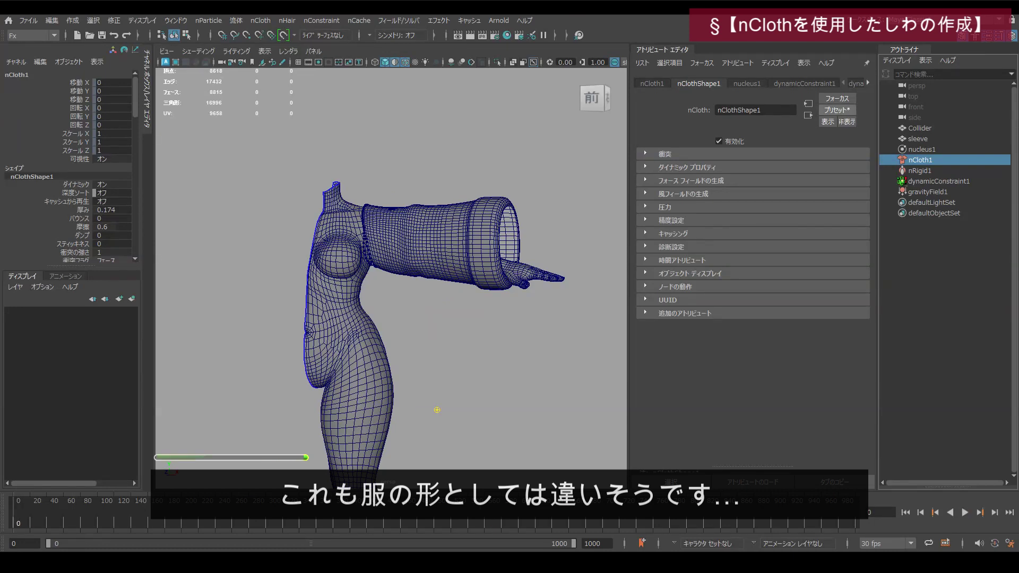
Replace the nCloth1 settings with the burlap preset, play the simulation to check the sleeve's folds, and return to frame 0
left_click(838, 110)
mouse_move(871, 163)
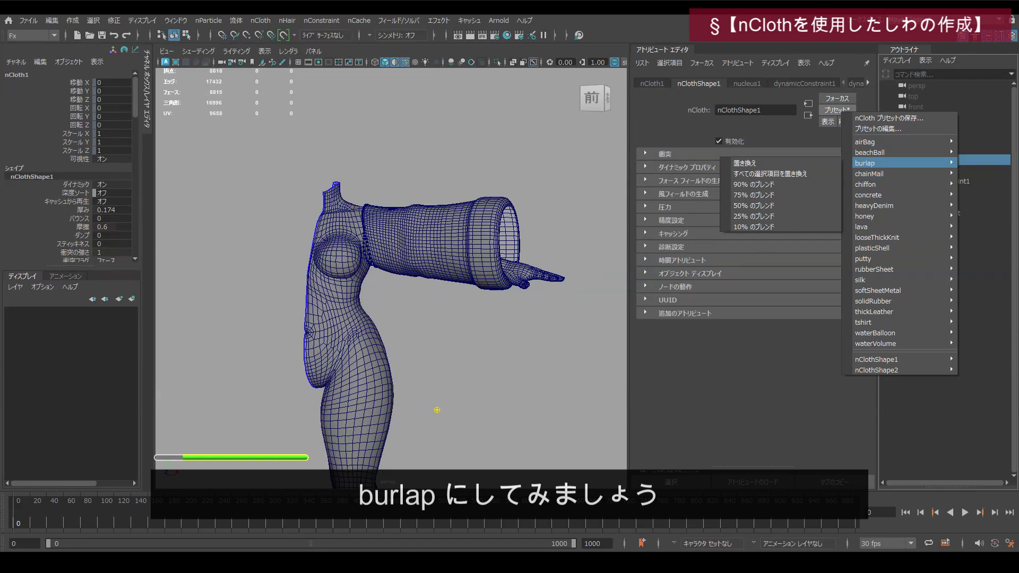
left_click(746, 163)
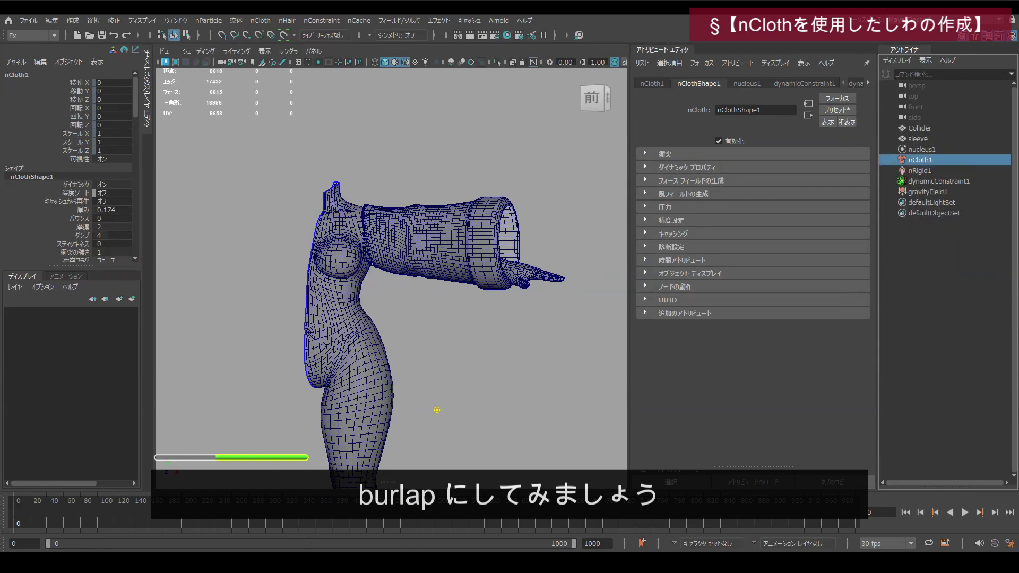
key("alt+v")
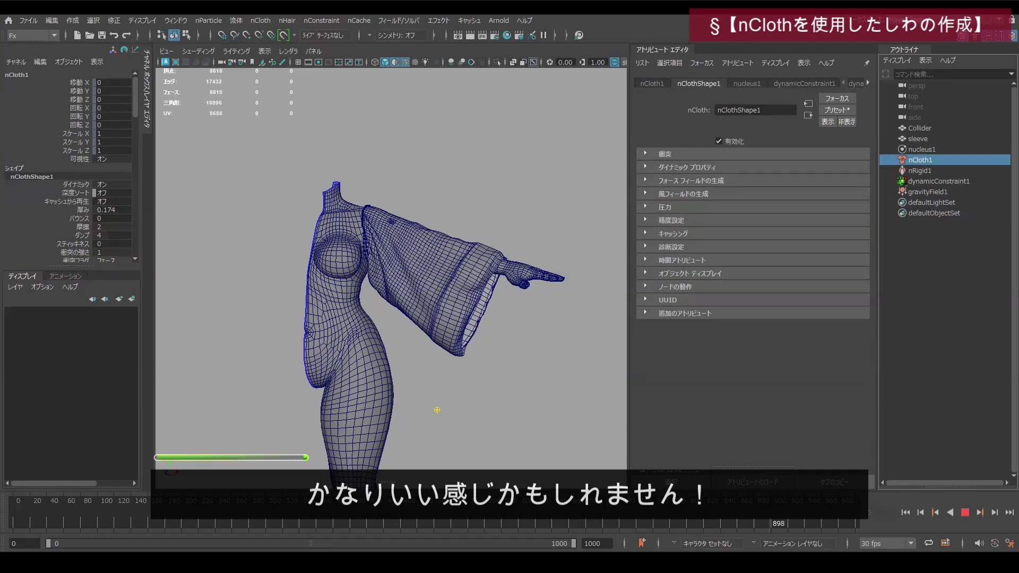
key("Escape")
mouse_move(437, 410)
left_mouse_down("alt")
mouse_move(337, 401)
mouse_move(337, 378)
mouse_move(368, 368)
mouse_move(438, 411)
left_mouse_up("alt")
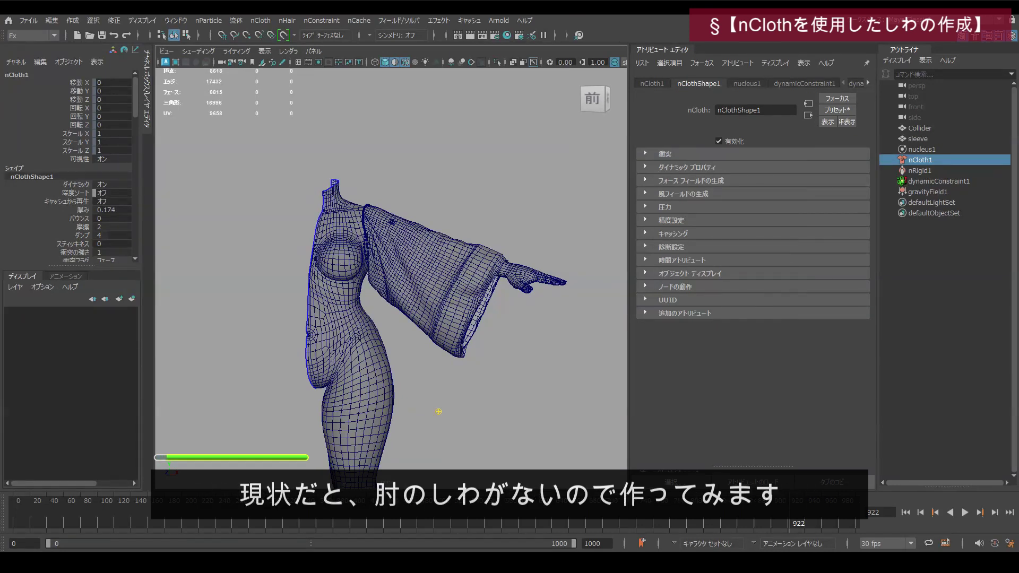
key("alt+v")
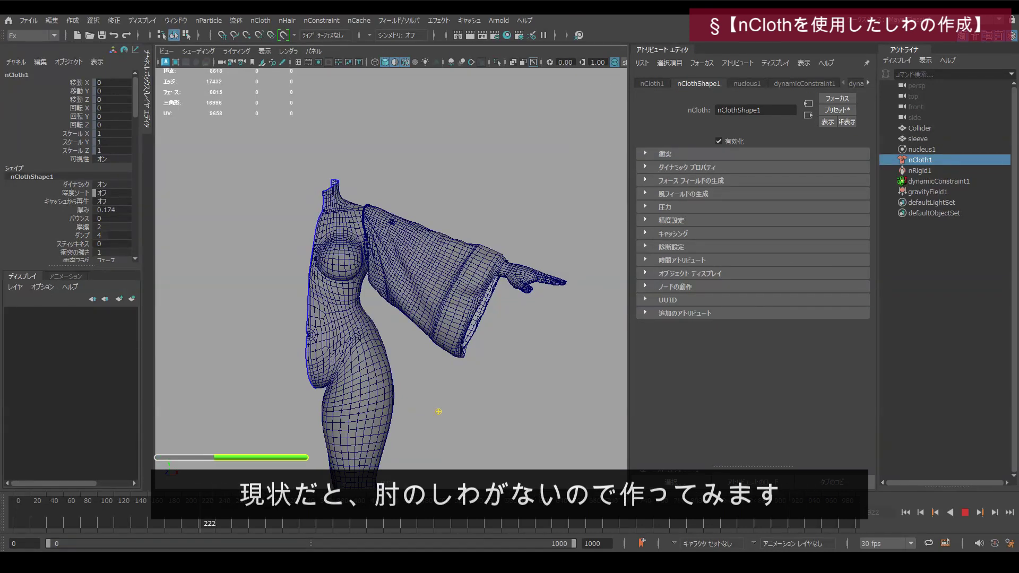
left_click_drag(134, 515, 13, 514)
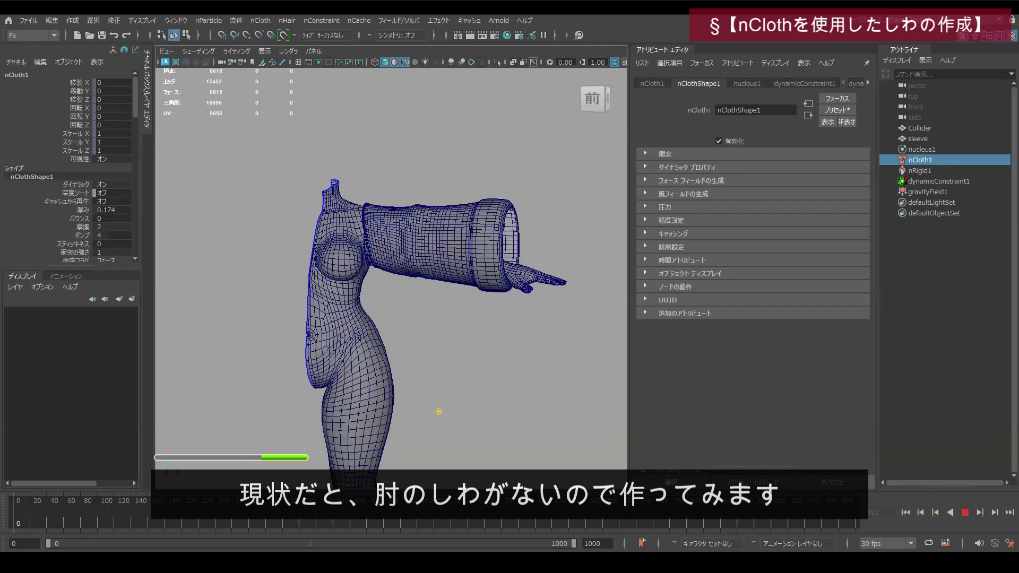
Scale up an edge loop on the Collider's arm inside the sleeve to form a protruding bulge, and return to object selection
left_click_drag(439, 412, 380, 416, "alt")
scroll(380, 416, "up", 4)
left_click(378, 409)
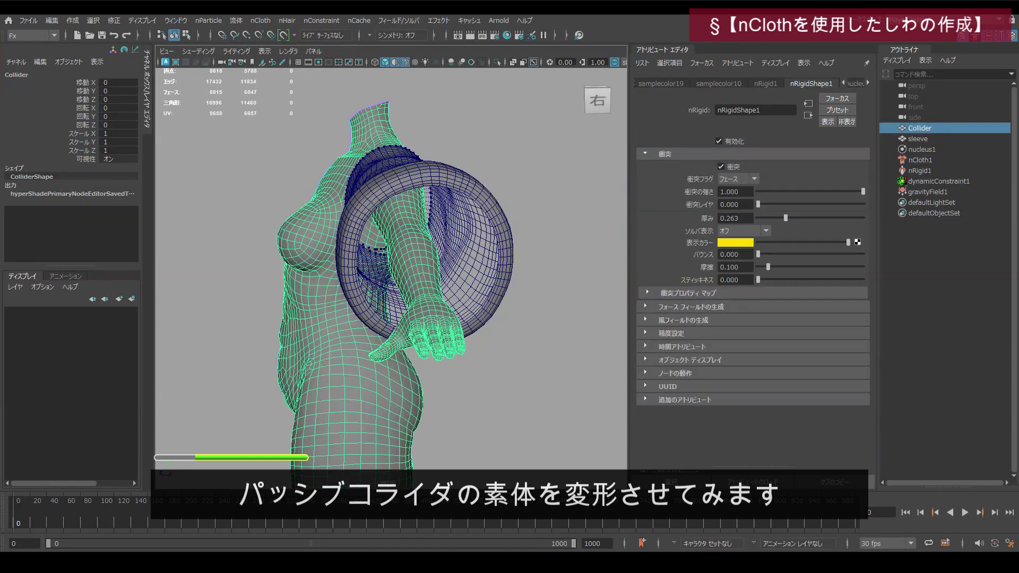
key("F10")
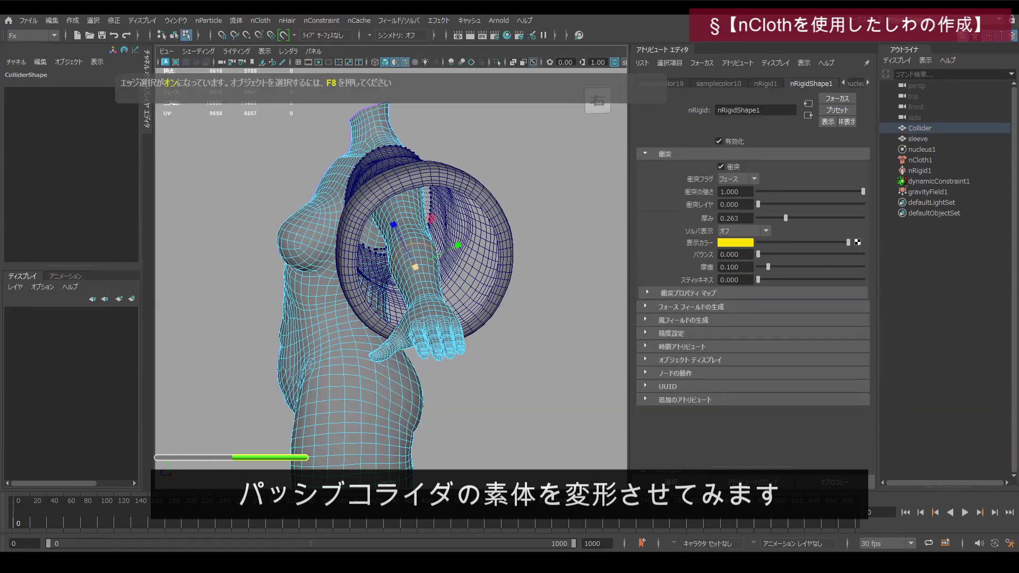
left_click_drag(415, 267, 483, 267)
scroll(393, 409, "down", 4)
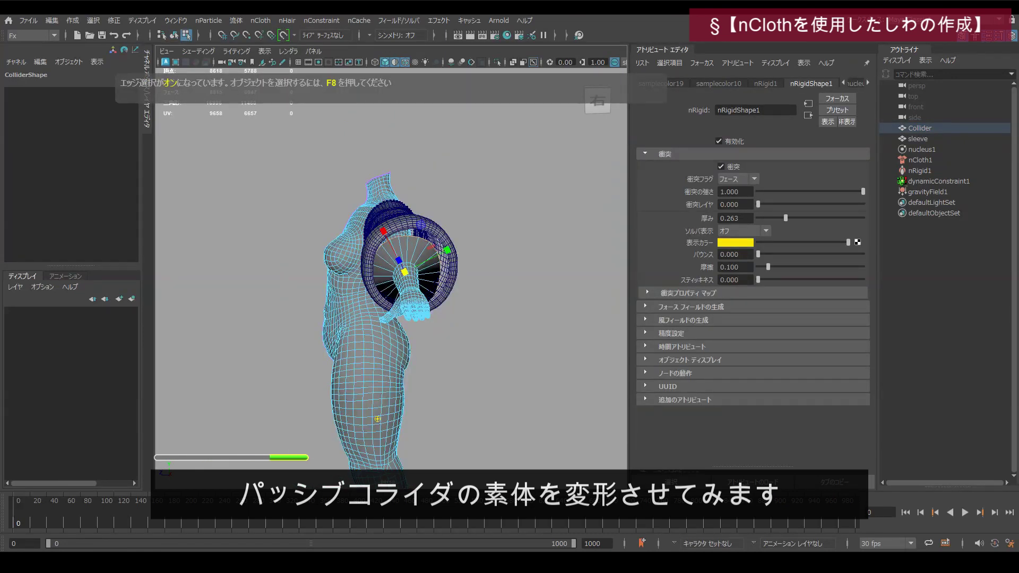
left_click_drag(387, 413, 430, 412, "alt")
left_click(467, 377)
key("F8")
left_click(467, 377)
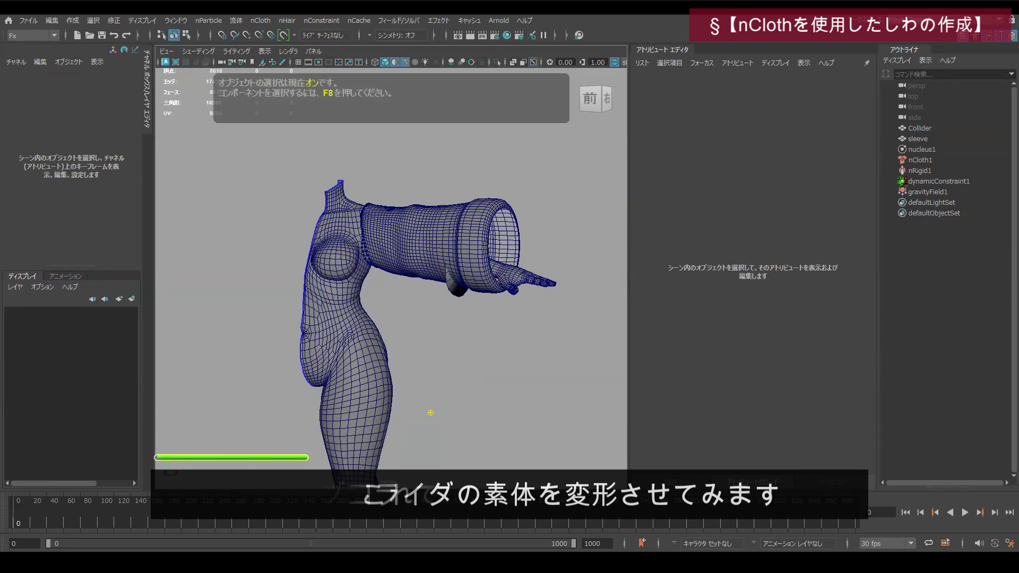
Play the simulation with the deformed Collider, stop it and examine the wrinkles on the sleeve
left_click(420, 242)
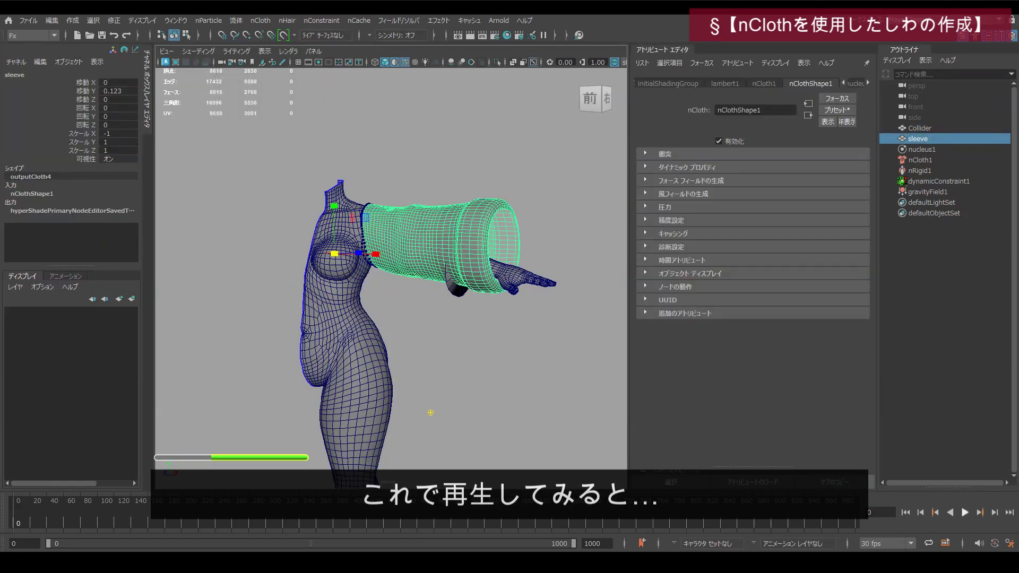
key("alt+v")
left_click(433, 412)
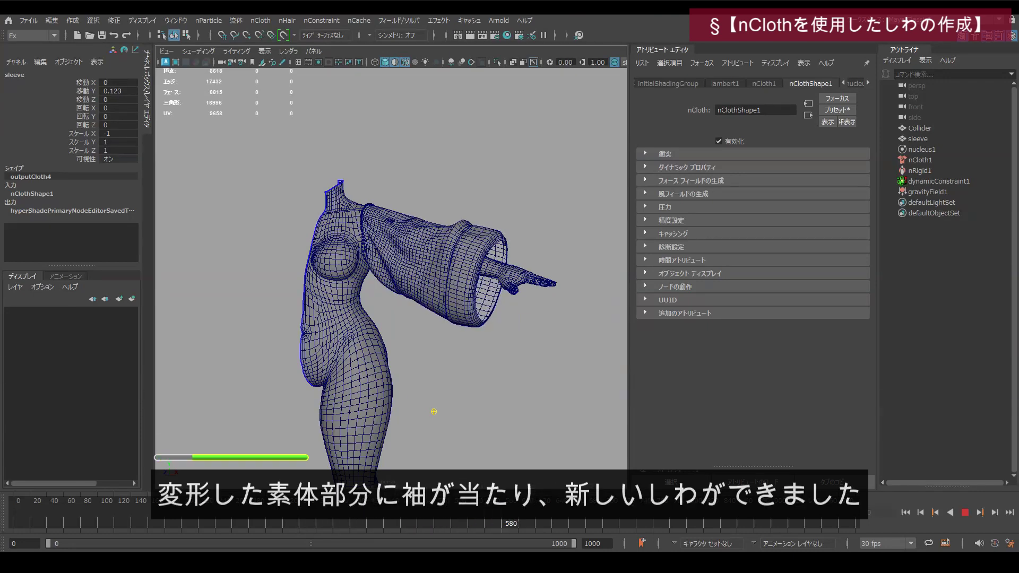
key("Escape")
left_click(433, 411)
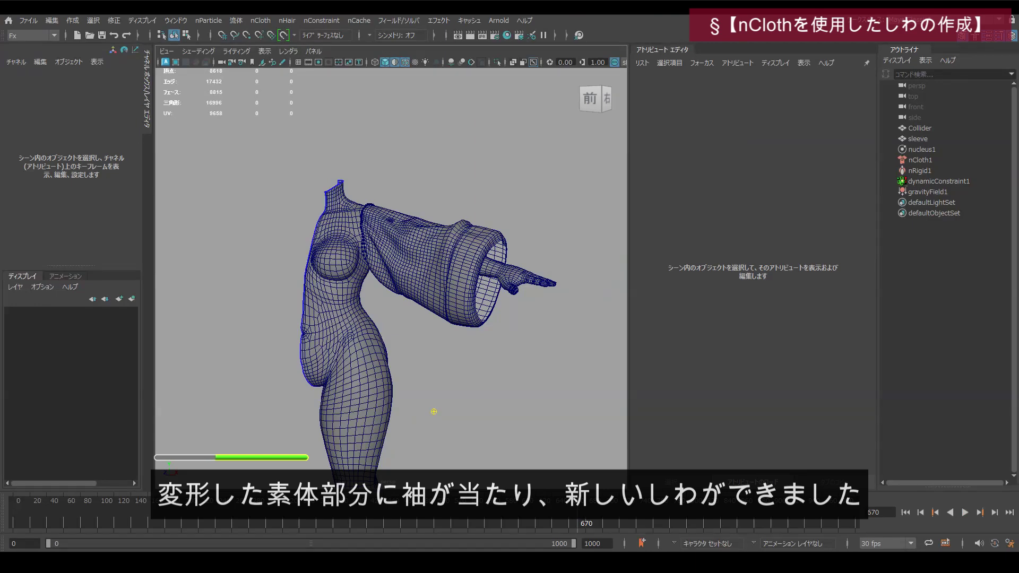
mouse_move(434, 412)
left_mouse_down("alt")
mouse_move(337, 412)
mouse_move(448, 412)
mouse_move(441, 358)
mouse_move(334, 409)
mouse_move(441, 408)
left_mouse_up("alt")
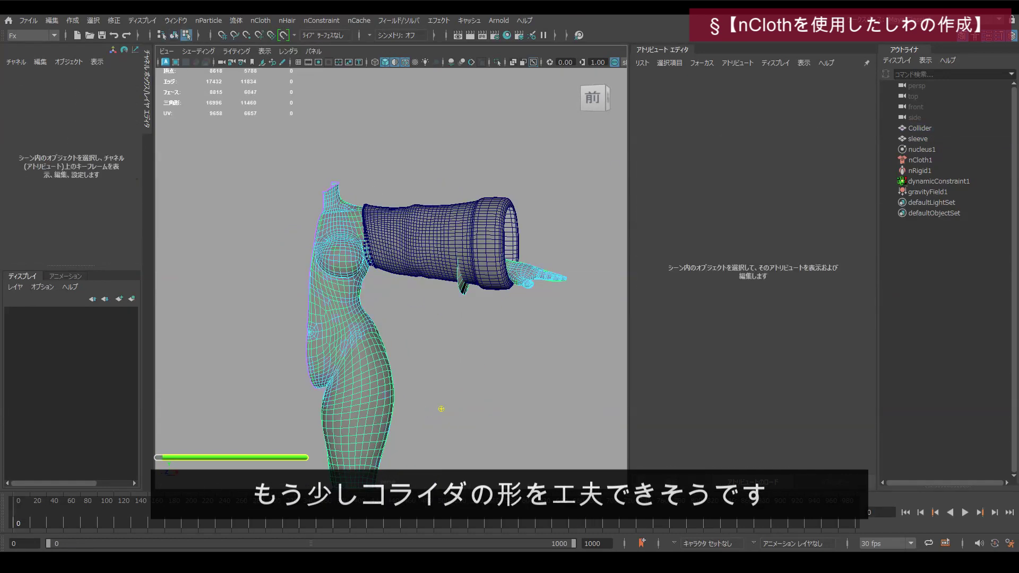
Restore the Collider selection, isolate the Collider in the viewport and switch to edge selection for its arm
key("ctrl+z")
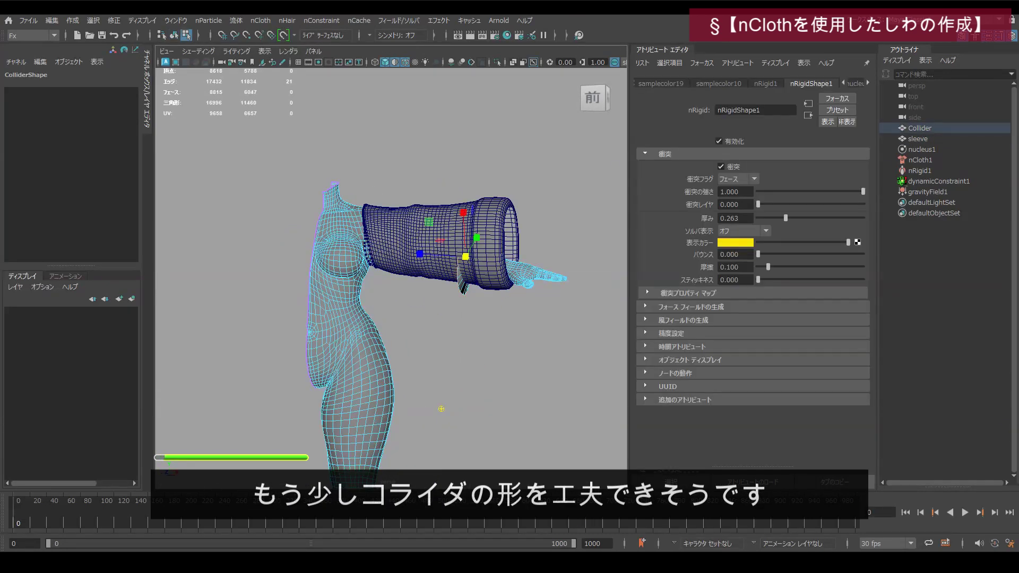
left_click_drag(441, 408, 313, 446, "alt")
scroll(391, 298, "up", 5)
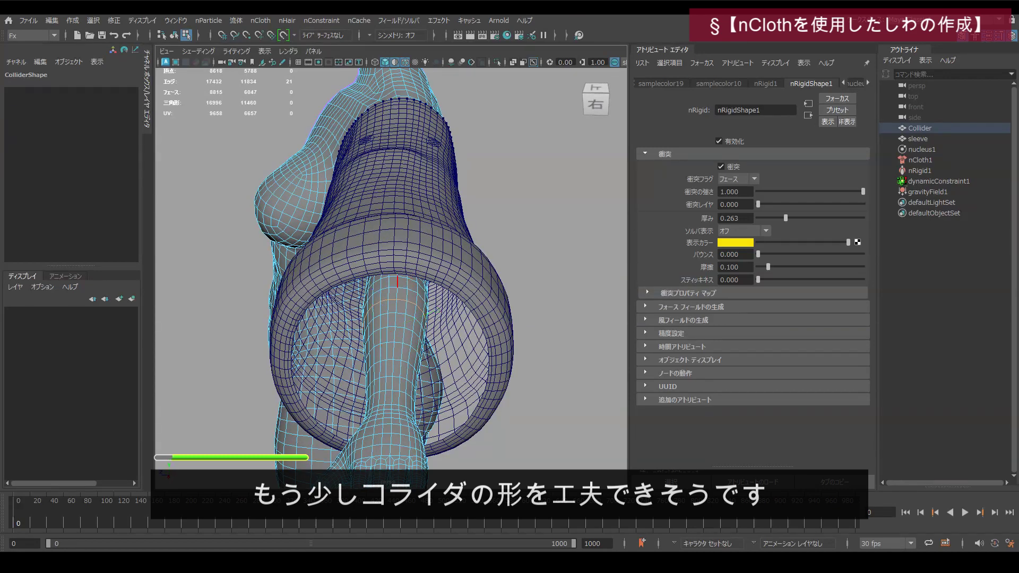
left_click_drag(401, 276, 413, 240, "alt")
key("r")
scroll(412, 240, "down", 5)
left_click_drag(361, 441, 381, 463, "alt")
key("F8")
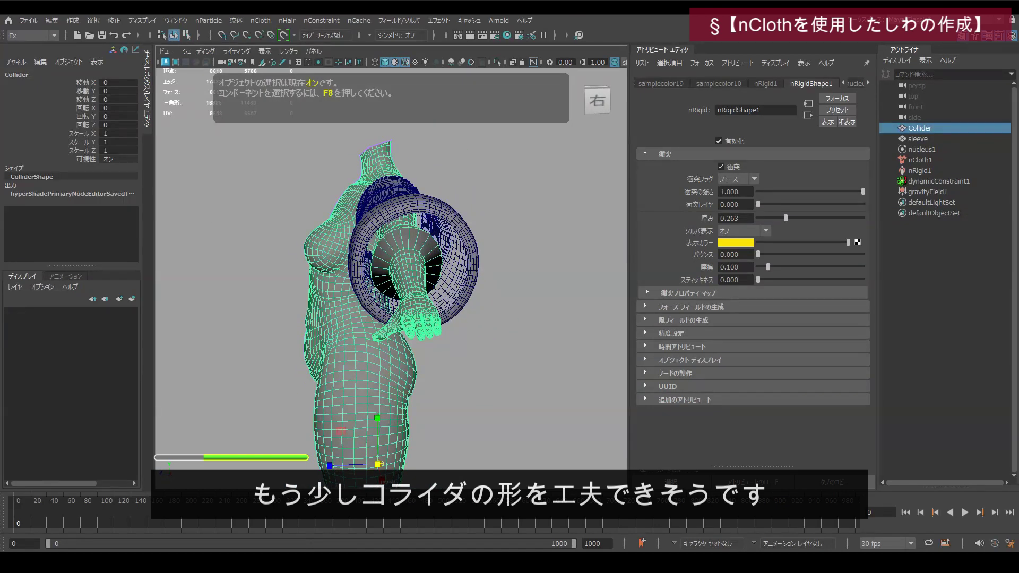
left_click(380, 463)
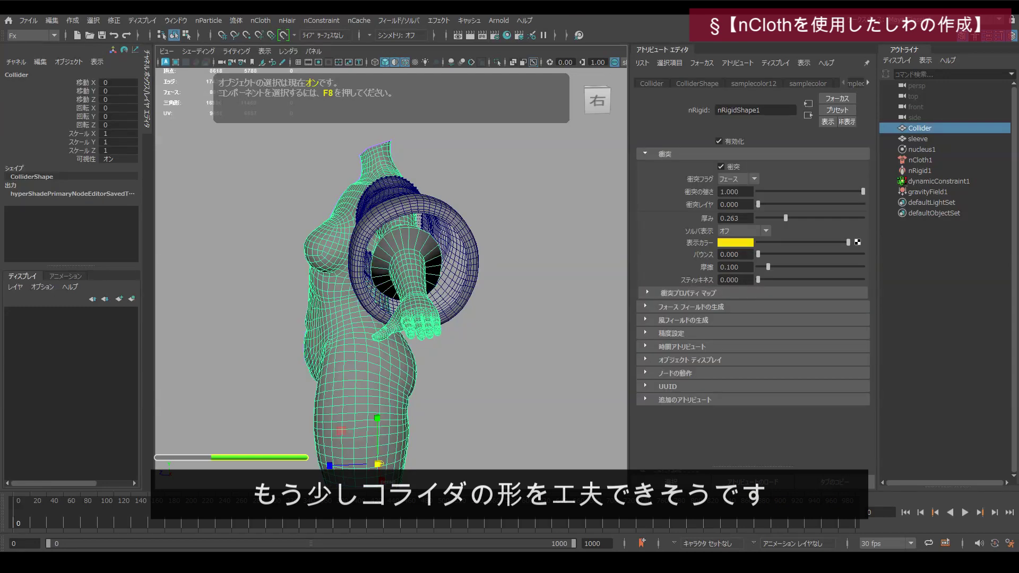
key("ctrl+1")
left_click_drag(381, 425, 486, 461, "alt")
key("q")
key("F10")
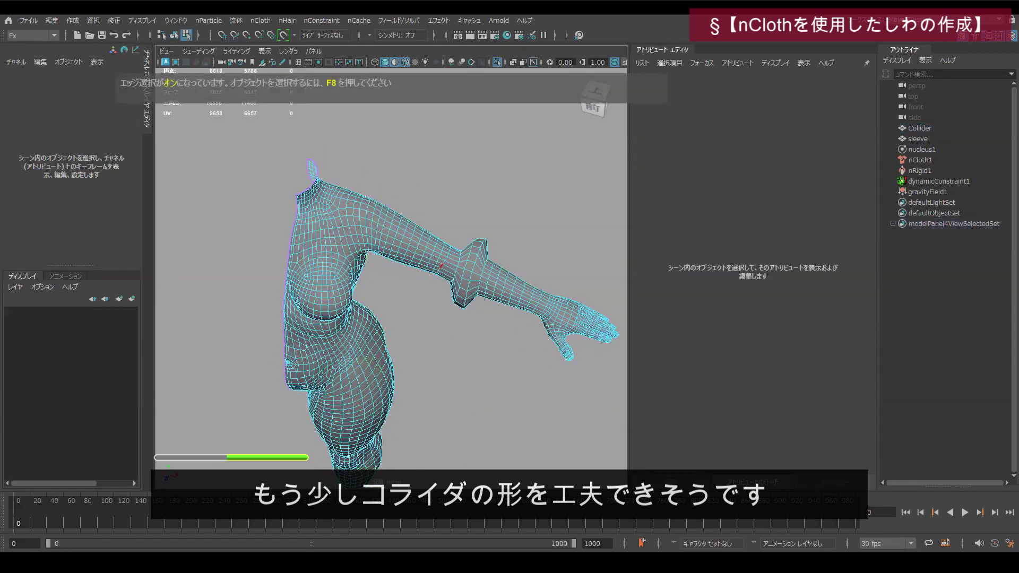
Scale up two neighbouring edge loops on the Collider's arm, shoulder-side of the existing bulge, and adjust them to form a second bulge
double_click(439, 263)
key("r")
left_click_drag(439, 257, 475, 257)
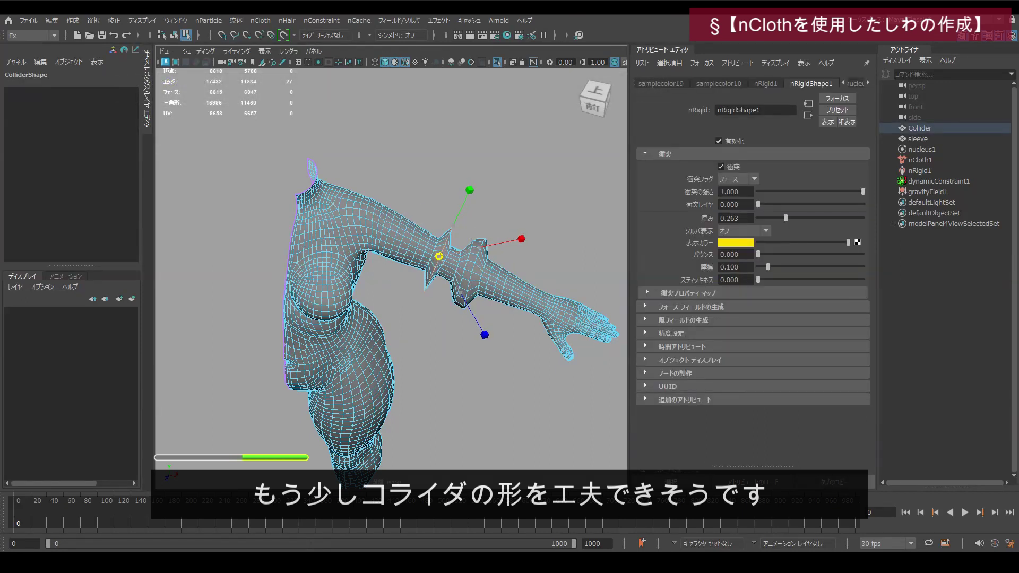
key("q")
double_click(432, 253)
key("r")
left_click_drag(432, 253, 464, 253)
key("e")
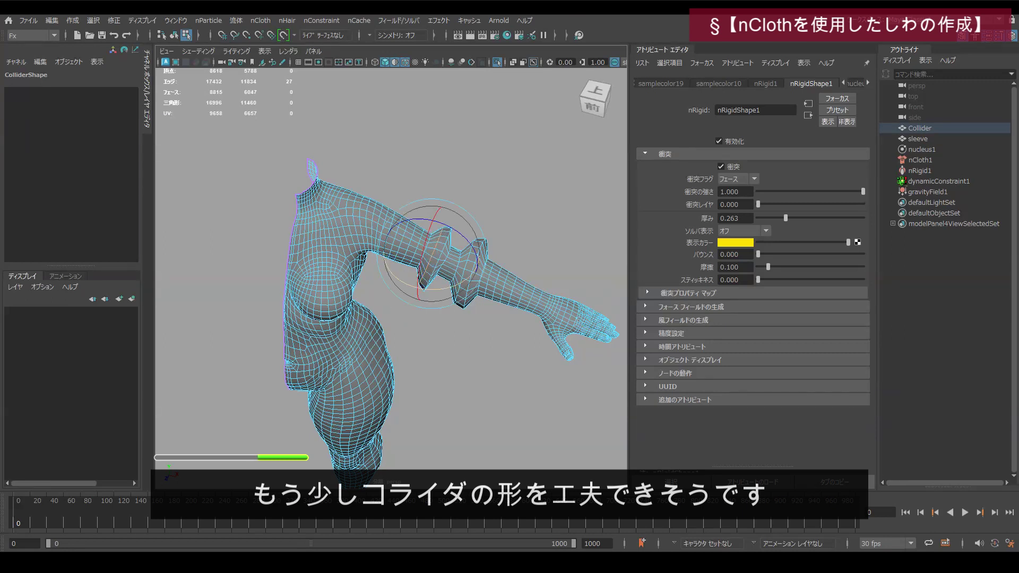
key("w")
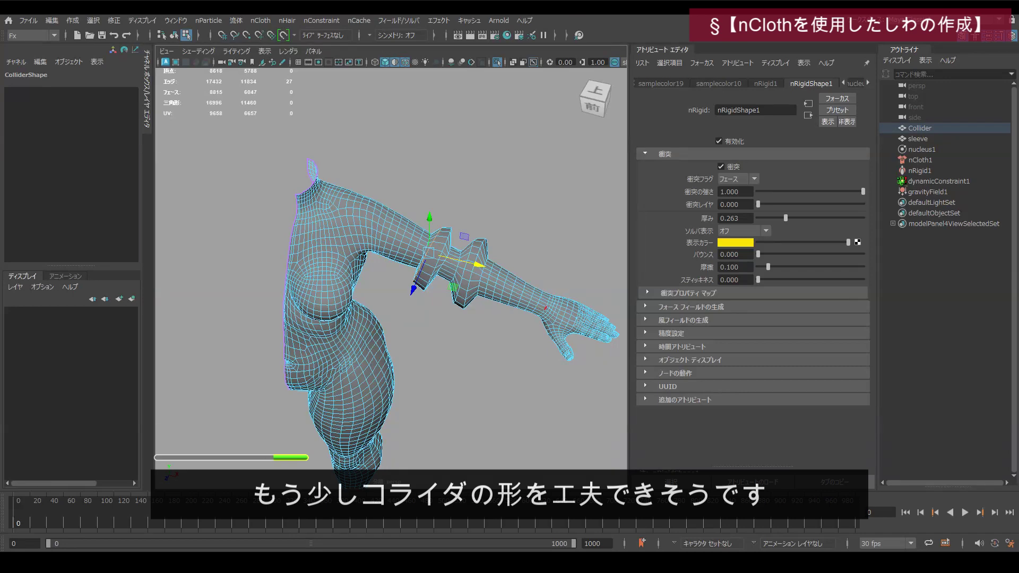
Scale up an edge loop at the Collider's wrist into a wide disc, and return to object selection with nothing selected
left_click(545, 308)
key("r")
left_click_drag(546, 306, 621, 305)
scroll(392, 278, "down", 3)
key("F8")
left_click(468, 202)
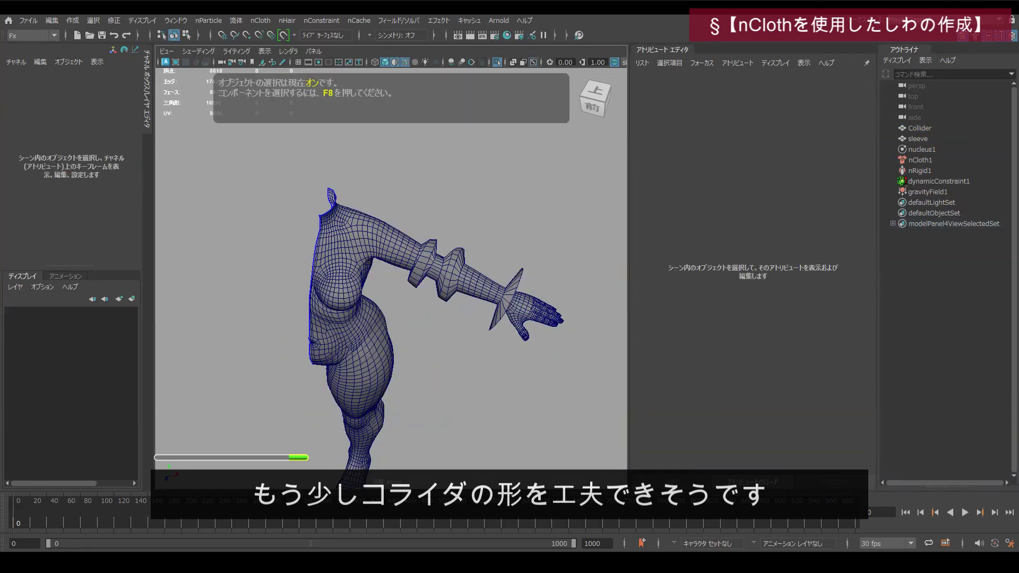
Show all objects again from the front and play the simulation with the reshaped Collider, stopping once the sleeve has settled
left_click_drag(468, 223, 436, 188, "alt")
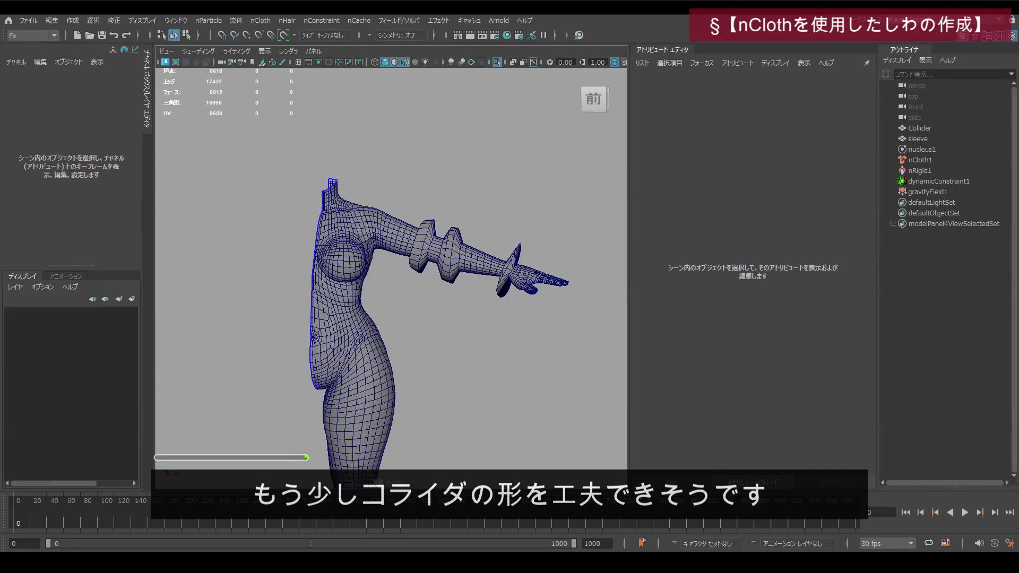
key("ctrl+1")
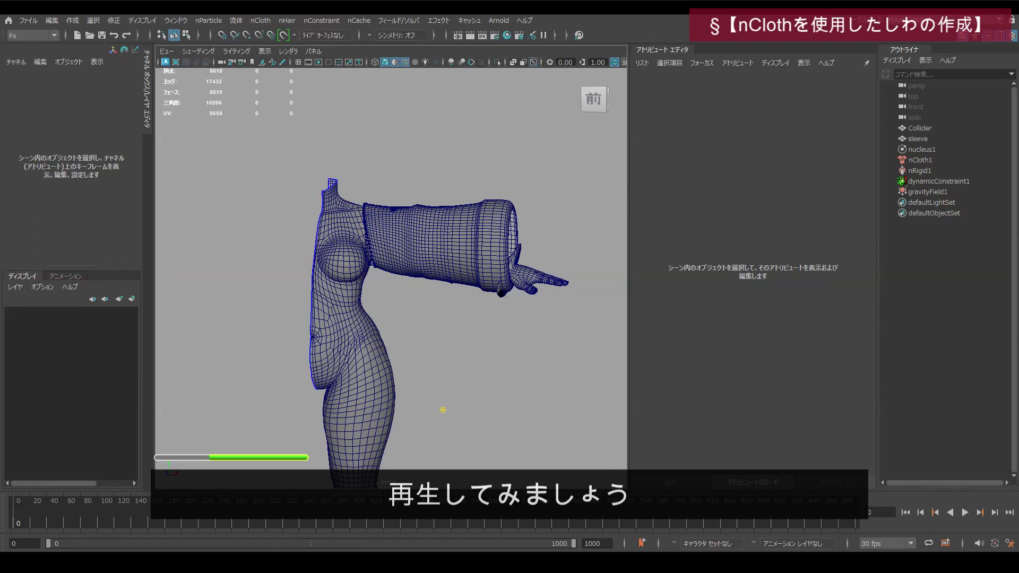
key("alt+v")
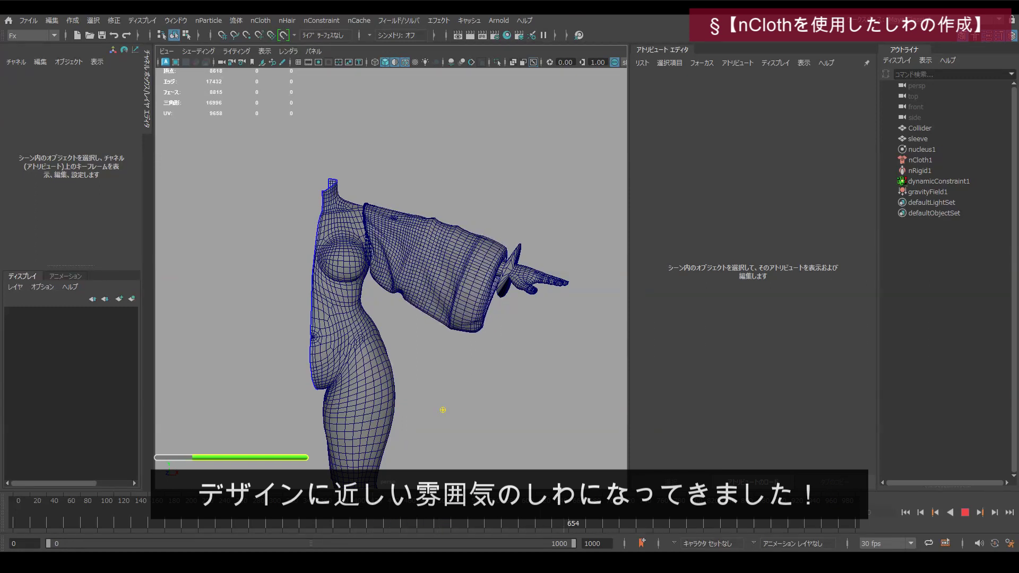
key("Escape")
Examine the wrinkles on the simulated sleeve up close from several angles, and rewind the simulation to the start
scroll(392, 278, "up", 5)
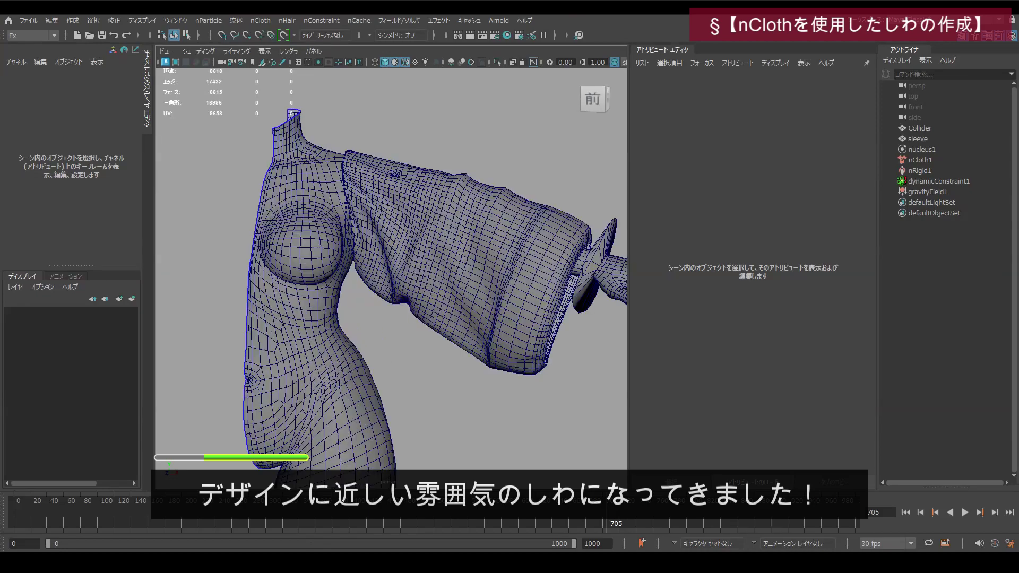
left_click_drag(424, 297, 337, 296, "alt")
left_click_drag(367, 406, 337, 452, "alt")
left_click_drag(472, 347, 622, 424, "alt")
left_click_drag(186, 442, 178, 442, "alt")
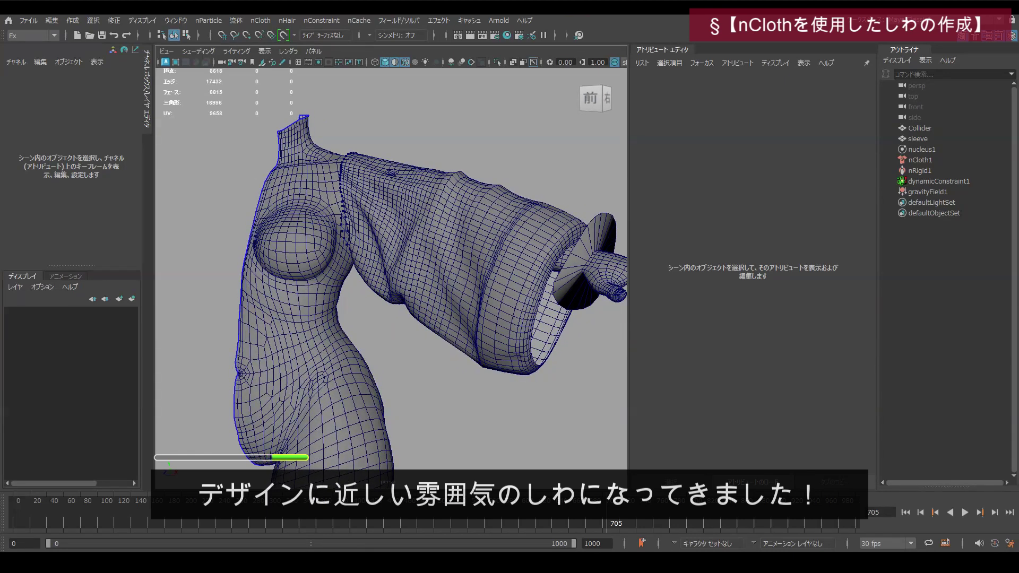
key("alt+v")
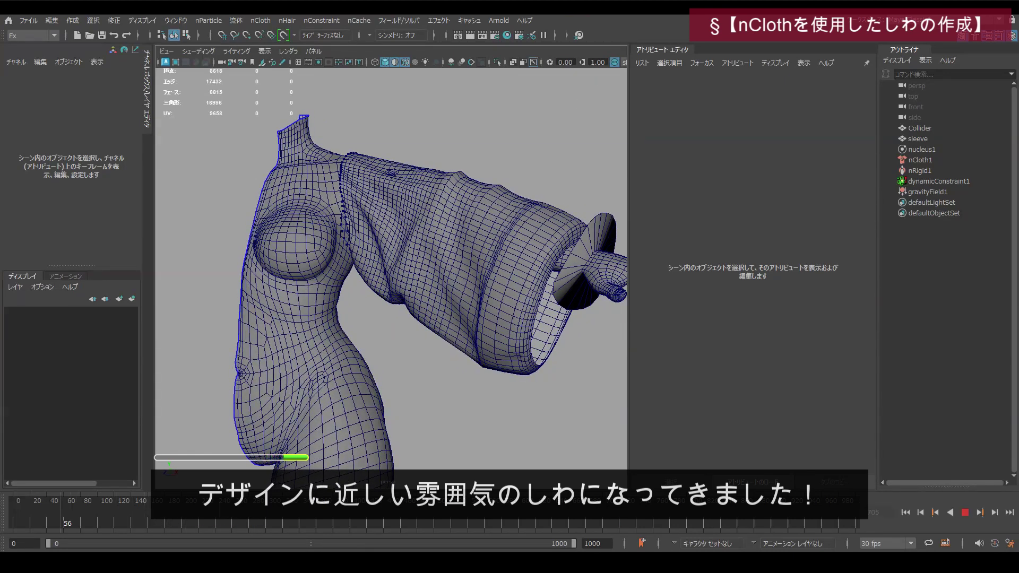
key("alt+shift+v")
key("Escape")
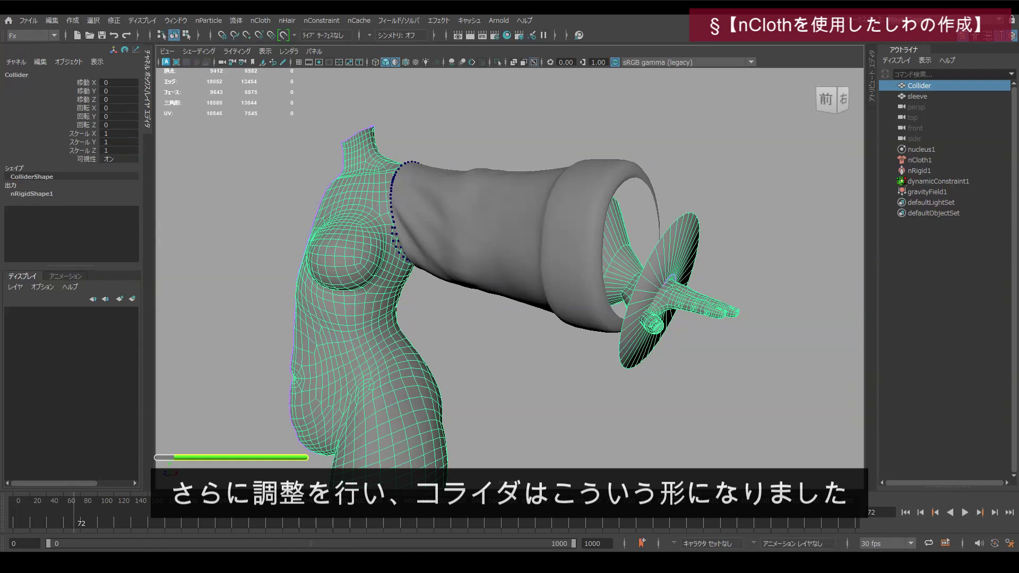
Isolate the refined Collider and examine its bulges and wrist disc from several angles, shaded and with its wireframe
key("ctrl+1")
left_click(542, 371)
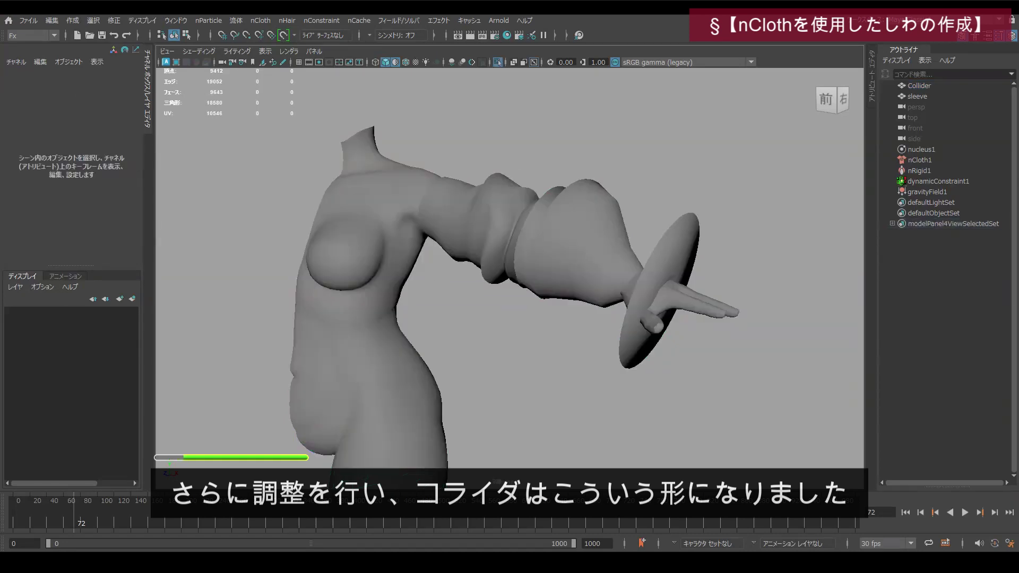
left_click_drag(542, 372, 255, 355, "alt")
left_click(600, 329)
left_click_drag(600, 329, 819, 308, "alt")
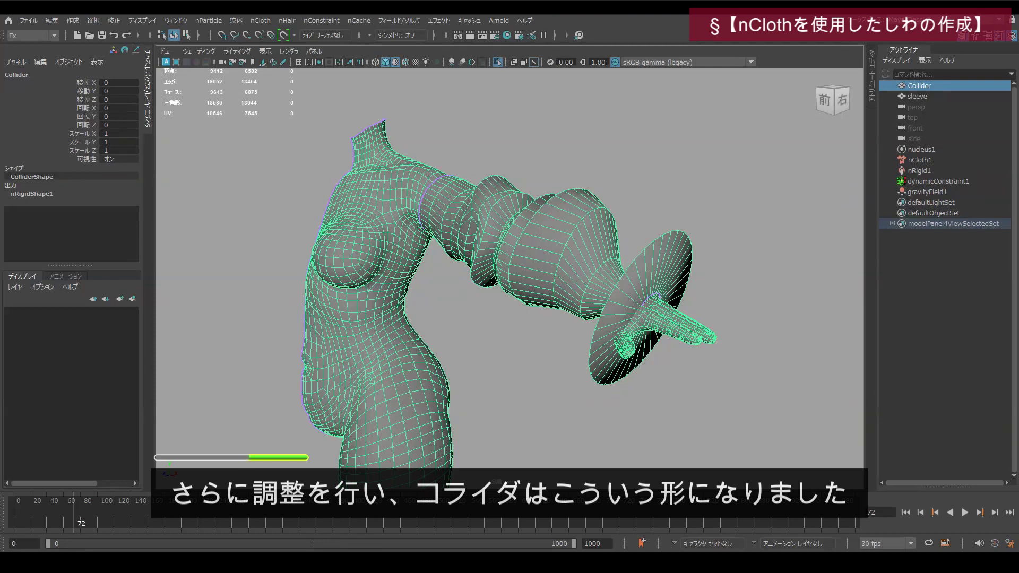
left_click(770, 318)
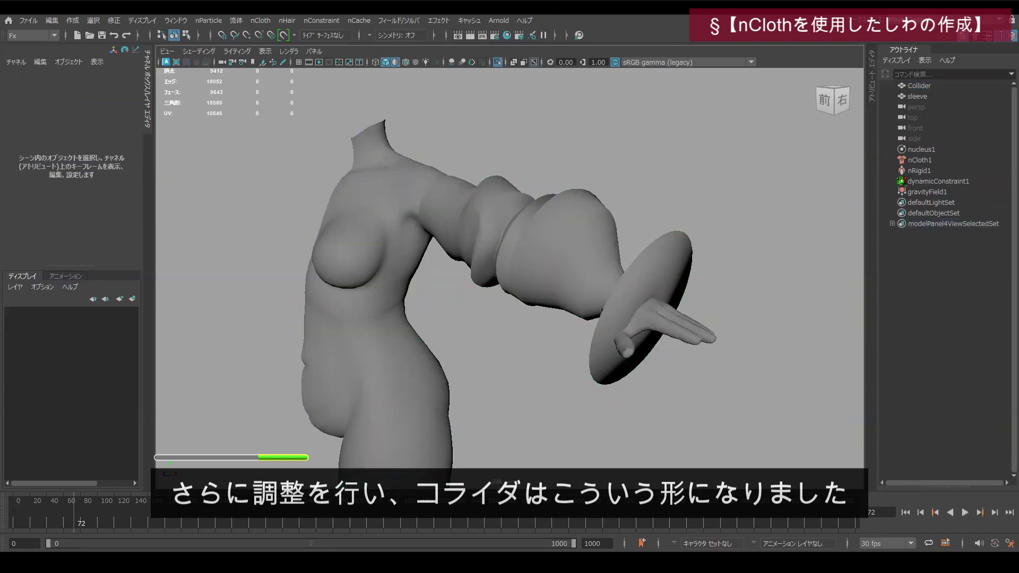
Show the sleeve again, rewind to frame 0 and play the simulation with the refined Collider until the wrinkles form
key("ctrl+1")
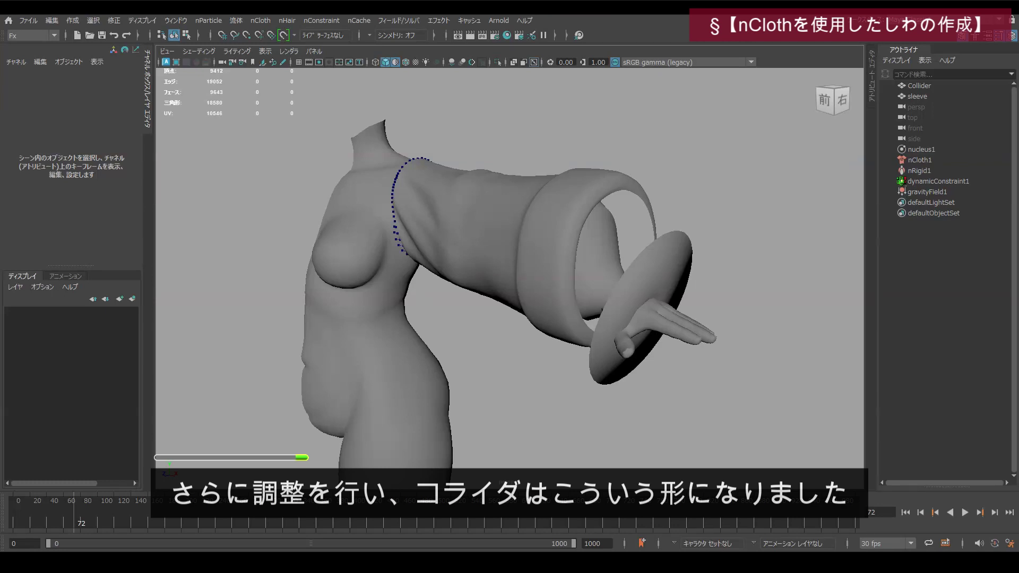
key("alt+v")
key("alt+shift+v")
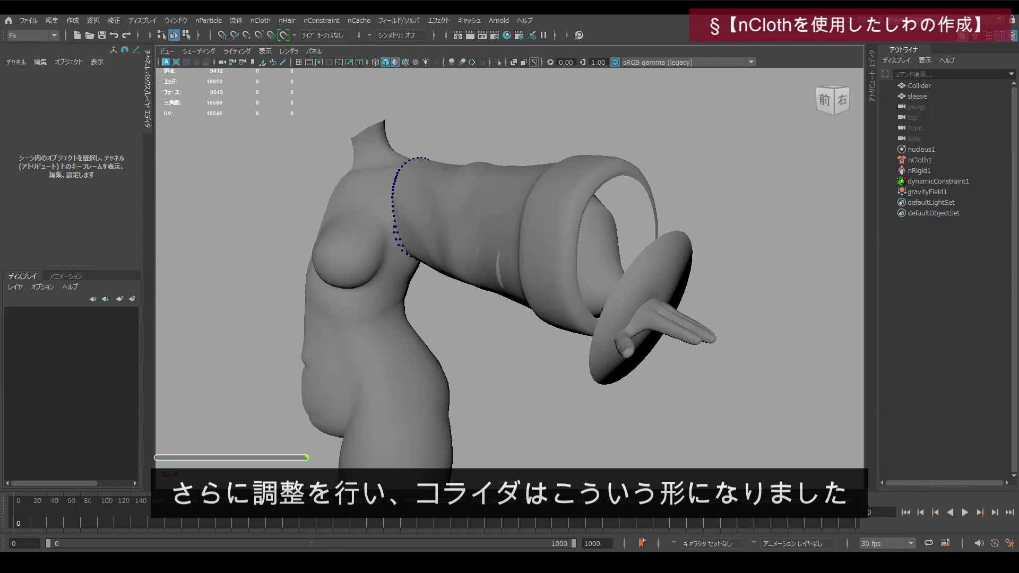
key("alt+v")
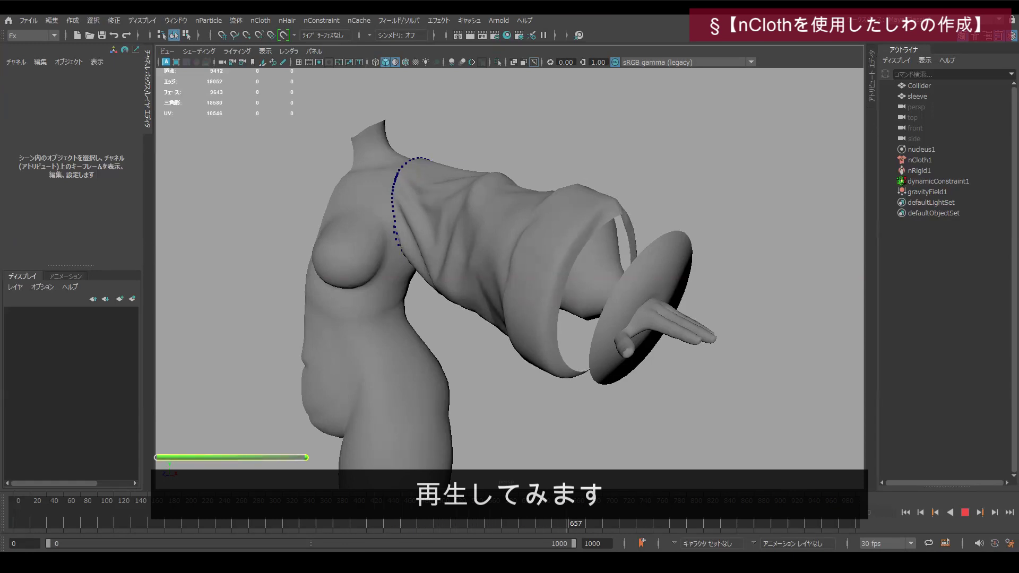
key("Escape")
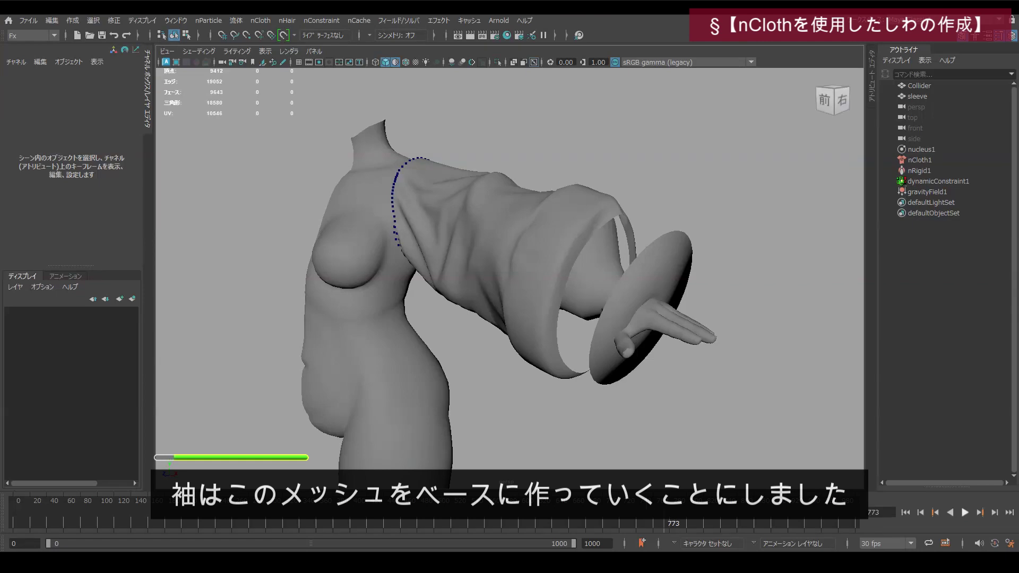
Examine the wrinkled sleeve mesh from several angles, with and without its wireframe
left_click_drag(510, 276, 584, 263, "alt")
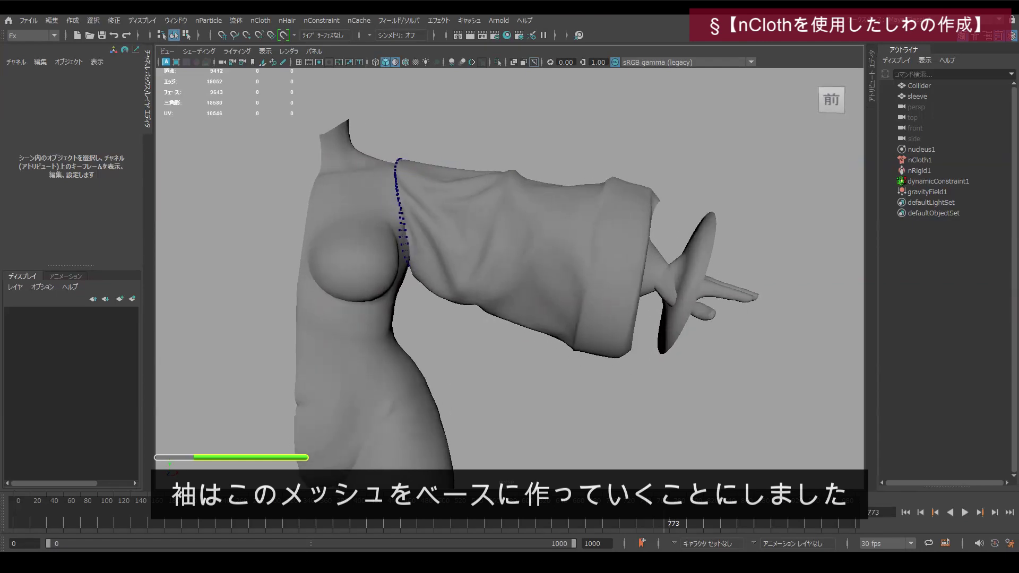
left_click(525, 239)
left_click_drag(526, 239, 497, 303, "alt")
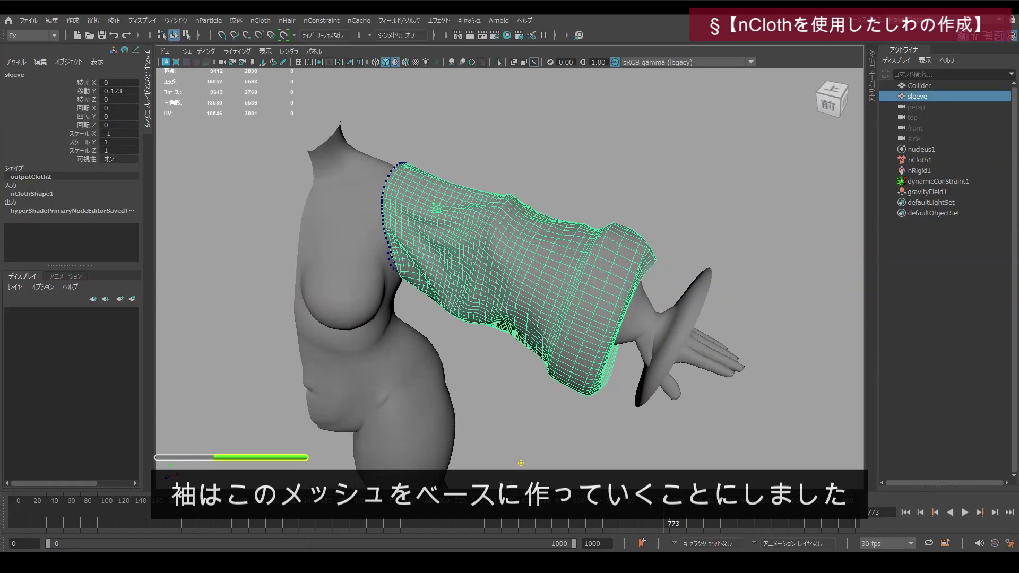
left_click(499, 390)
left_click_drag(499, 391, 497, 403, "alt")
left_click_drag(513, 451, 616, 477, "alt")
left_click_drag(396, 400, 369, 390, "alt")
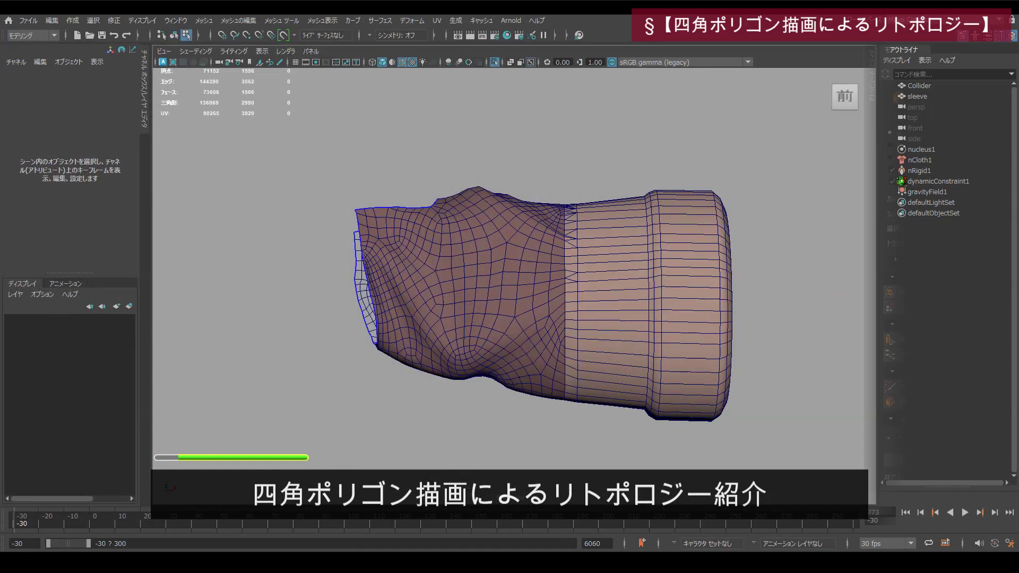
Make the high-poly sleeve a live surface, activate Quad Draw and place paired dots in a V-shaped path along the wrinkle
key("F8")
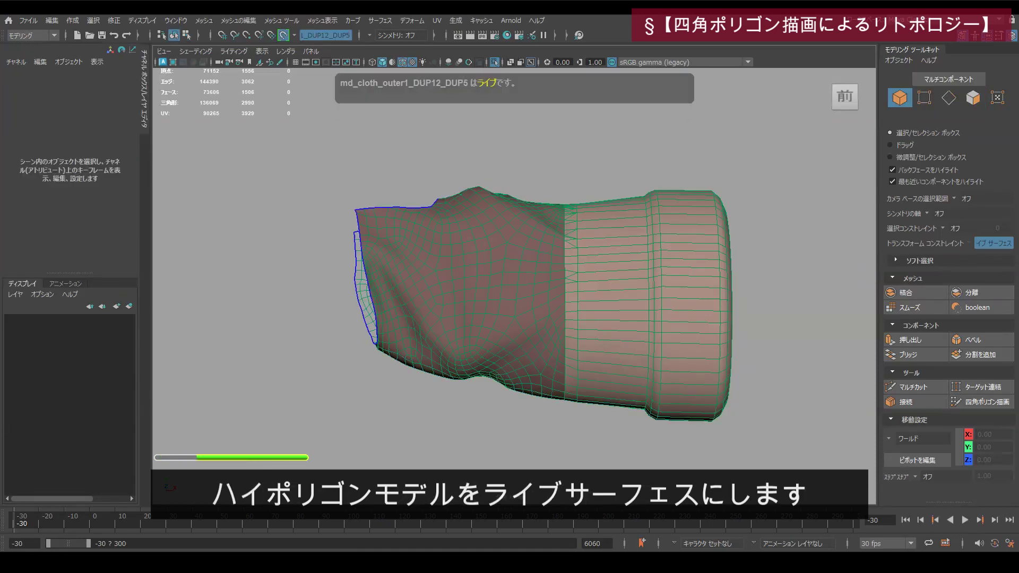
left_click(982, 402)
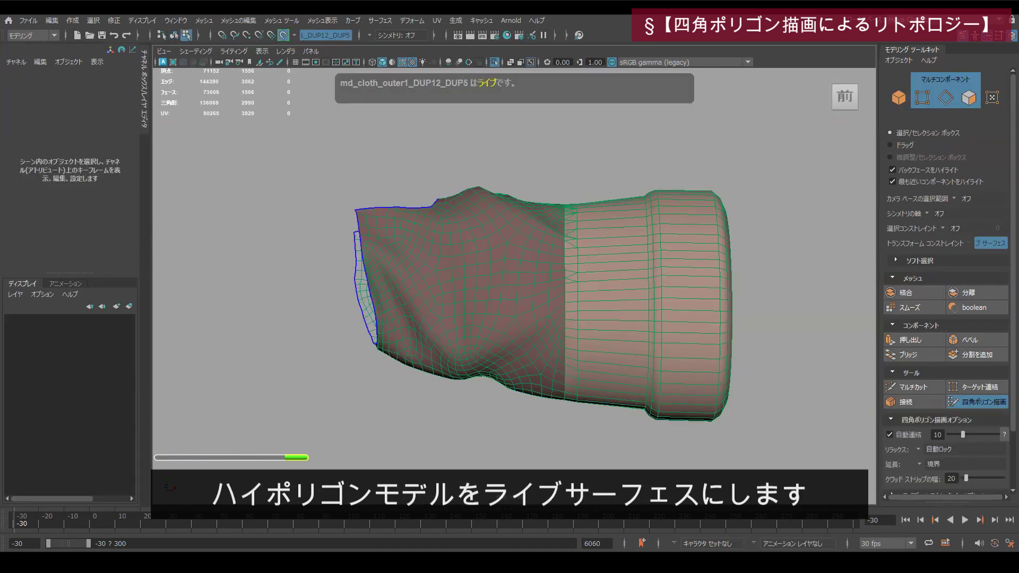
left_click(389, 253)
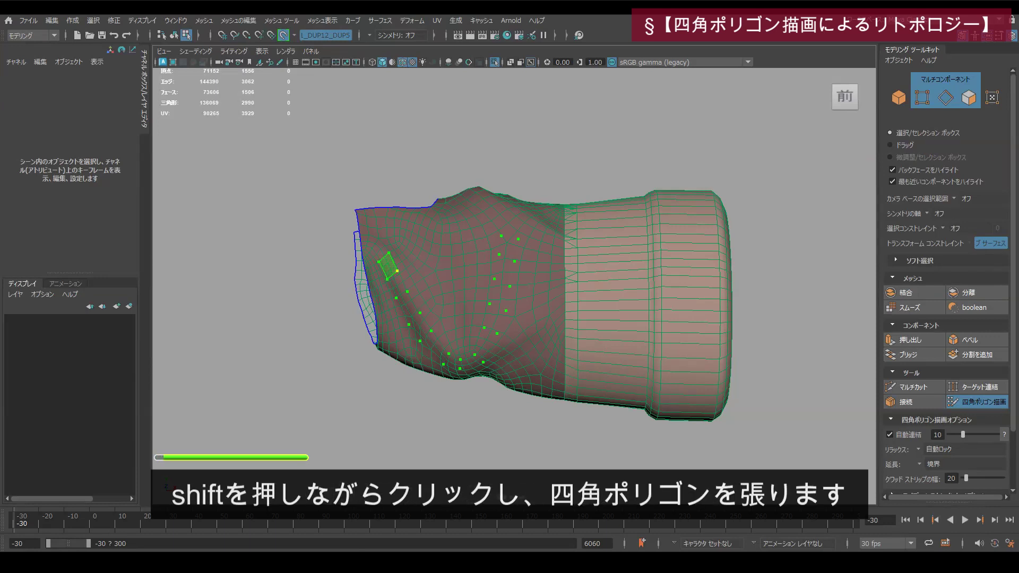
Fill the paired dots with quads to build a continuous V-shaped polygon strip along the sleeve's wrinkle
left_click(389, 265, "shift")
left_click(399, 284, "shift")
left_click(407, 308, "shift")
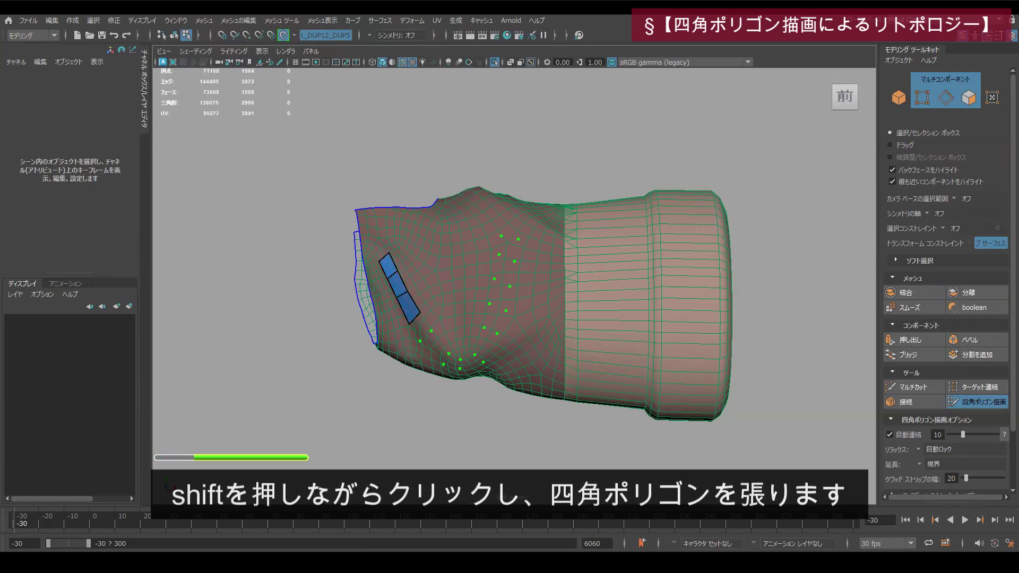
left_click(420, 327, "shift")
left_click(435, 349, "shift")
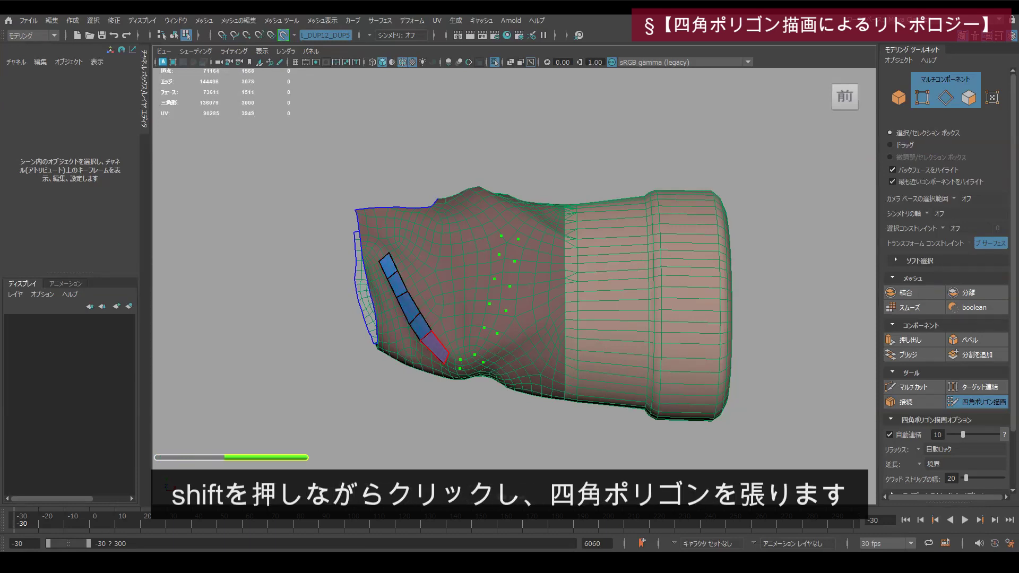
left_click(453, 362, "shift")
left_click(470, 362, "shift")
left_click(485, 345, "shift")
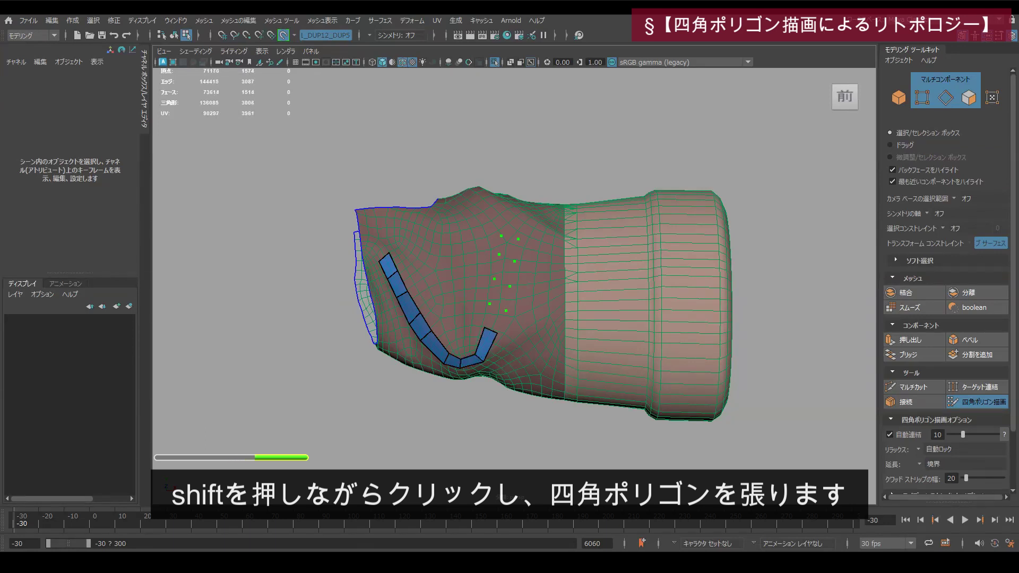
left_click(495, 319, "shift")
left_click(499, 293, "shift")
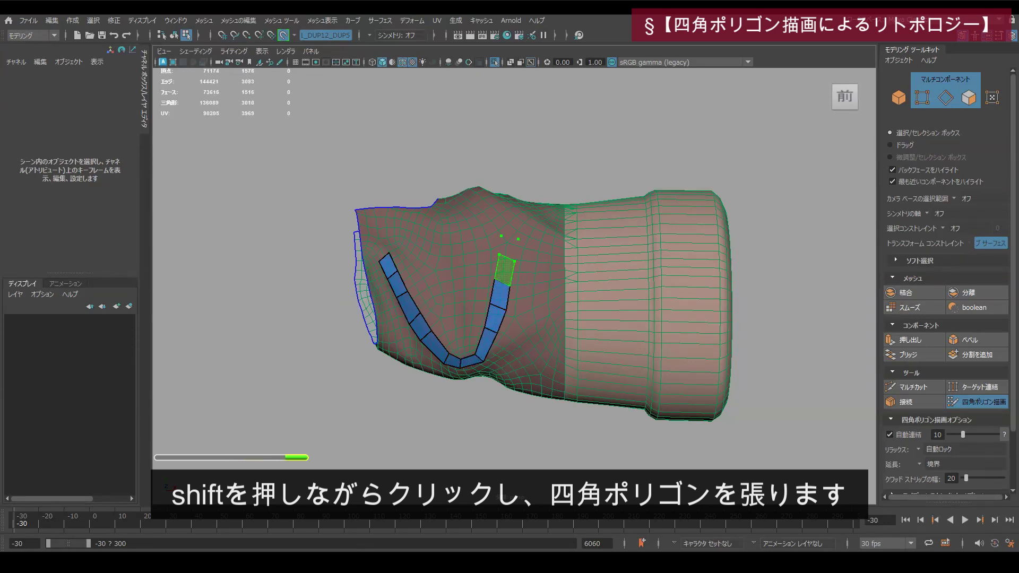
left_click(505, 271, "shift")
left_click(509, 248, "shift")
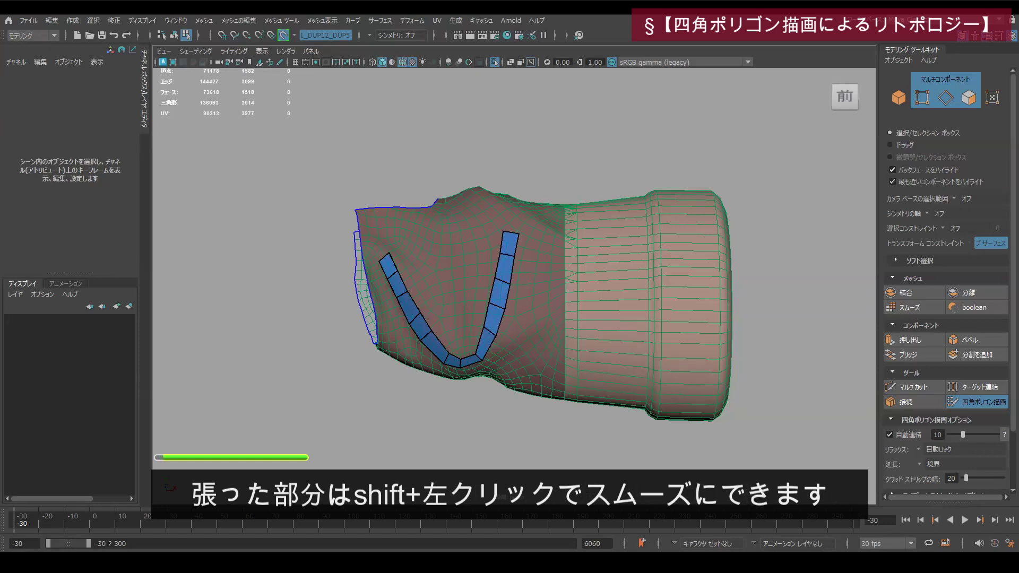
Relax the quads along the whole V-shaped strip to smooth their flow on the sleeve surface
mouse_move(390, 268)
left_mouse_down("shift")
mouse_move(447, 346)
mouse_move(471, 348)
mouse_move(417, 311)
mouse_move(490, 330)
mouse_move(511, 242)
left_mouse_up("shift")
mouse_move(511, 298)
left_mouse_down("alt")
mouse_move(515, 172)
mouse_move(513, 282)
left_mouse_up("alt")
scroll(948, 281, "down", 2)
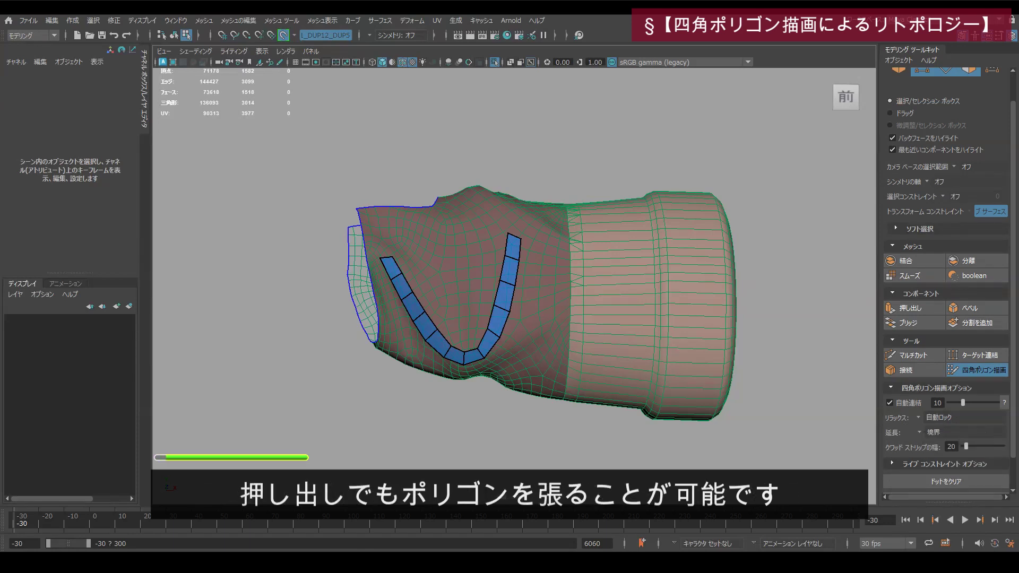
Extrude the V-shaped strip's border edges along the sleeve surface to surround it with an extra row of quads
left_click_drag(507, 322, 518, 328)
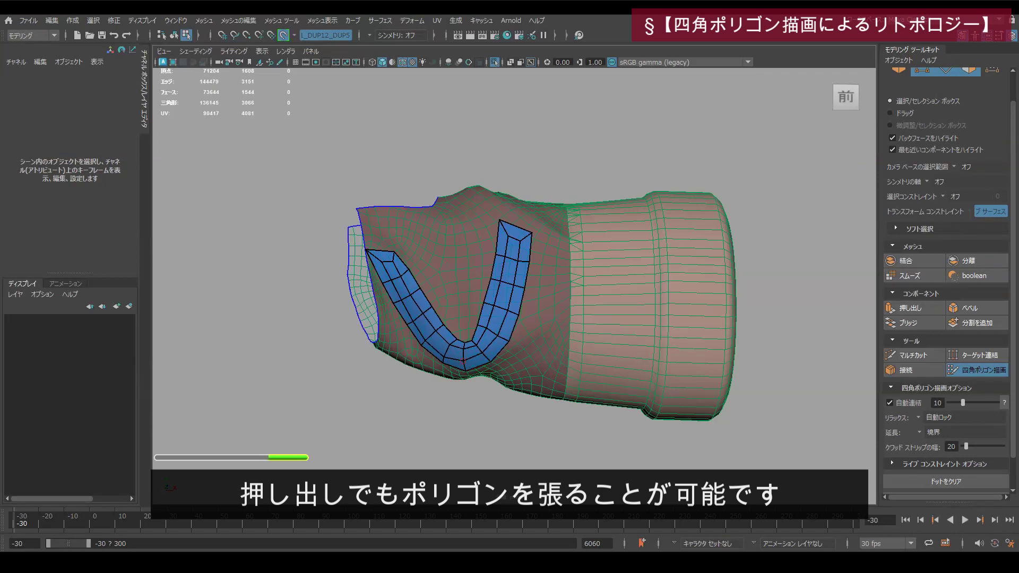
mouse_move(480, 345)
left_mouse_down("alt")
mouse_move(504, 255)
mouse_move(496, 247)
mouse_move(481, 343)
left_mouse_up("alt")
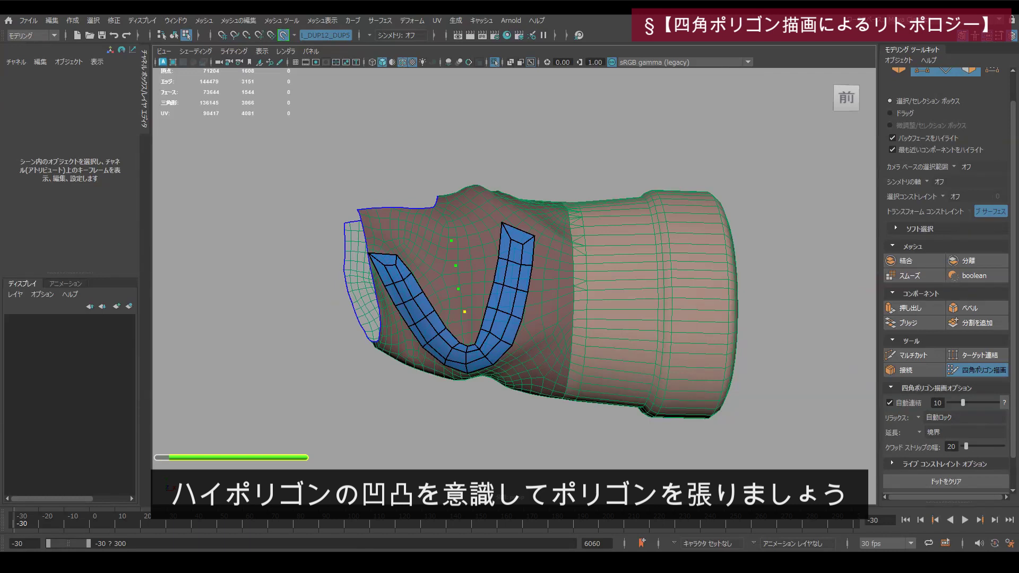
Fill the interior of the V shape with rows of quads, using a central column of dots on the sleeve surface
left_click(430, 255, "shift")
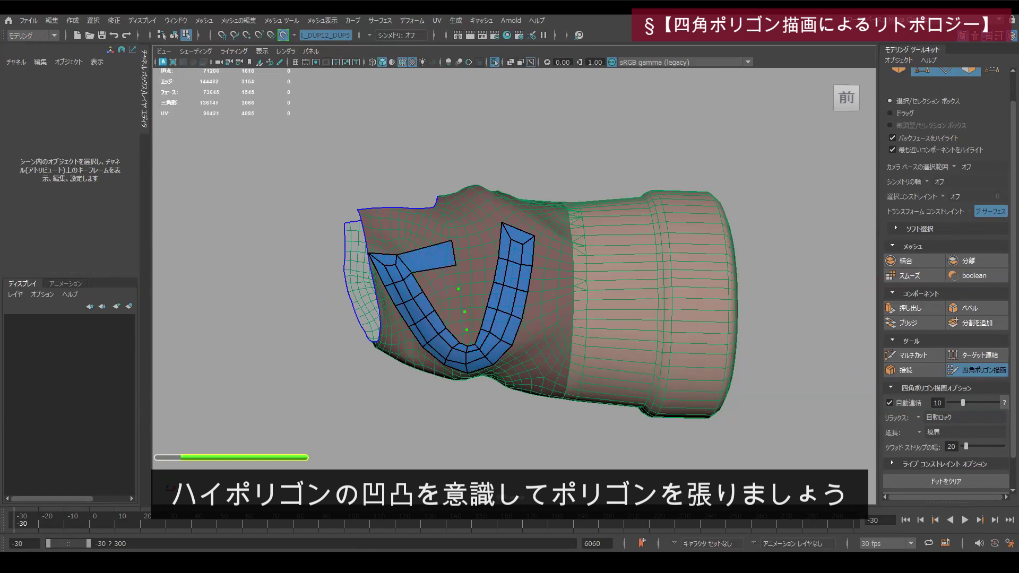
left_click(476, 243, "shift")
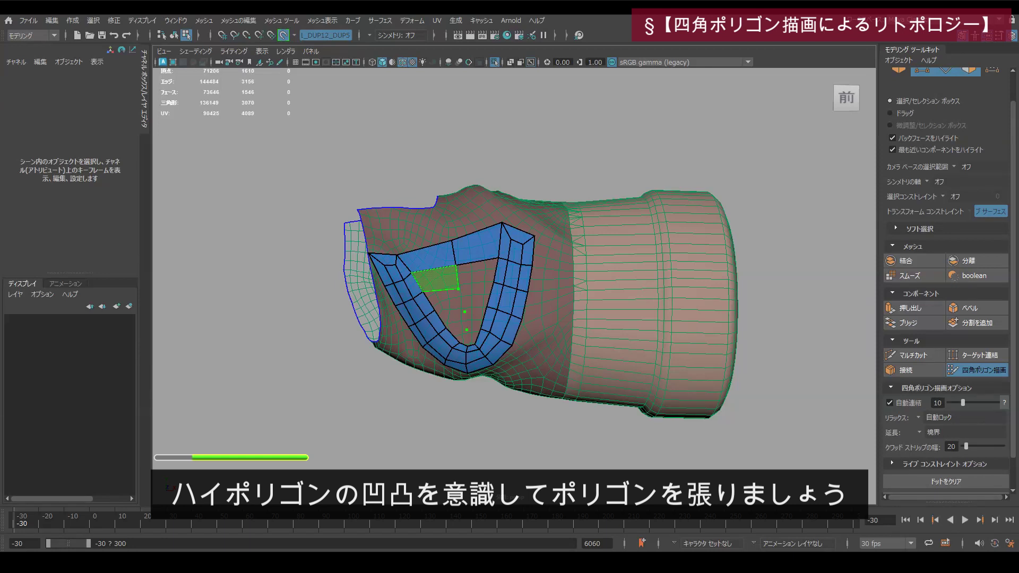
left_click(434, 278, "shift")
left_click(477, 273, "shift")
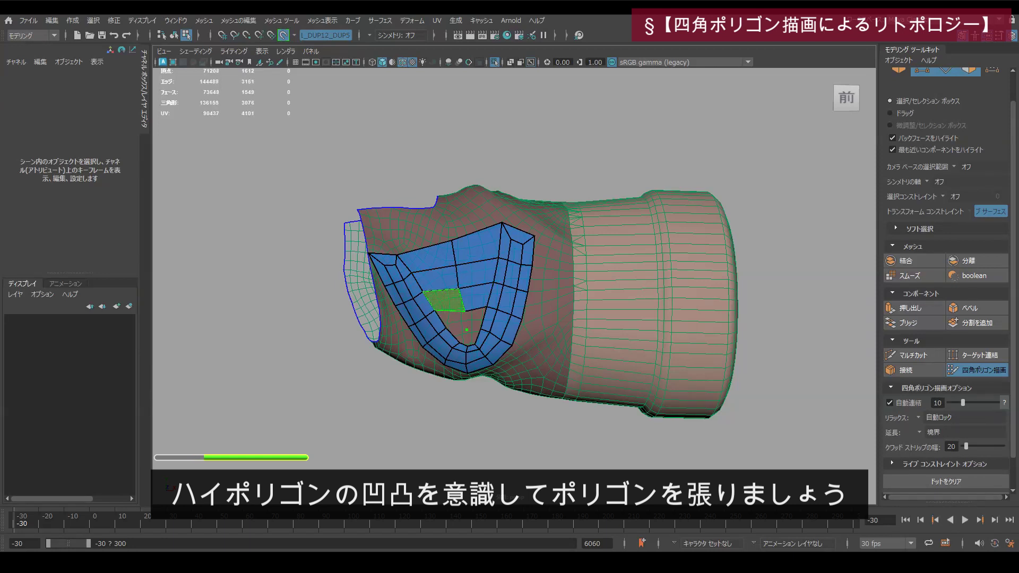
left_click(445, 301, "shift")
left_click(454, 320, "shift")
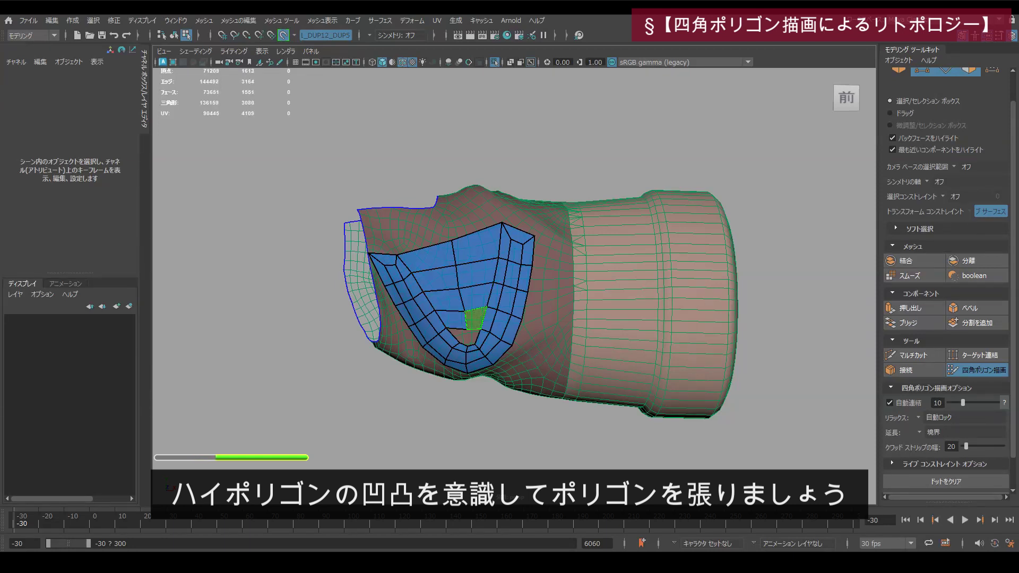
left_click(476, 318, "shift")
left_click(462, 338, "shift")
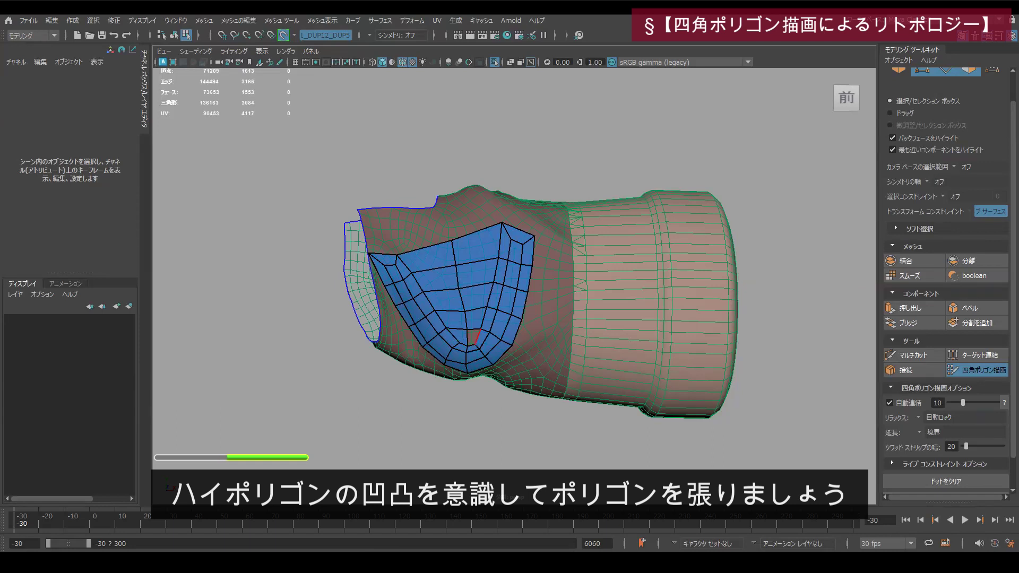
scroll(476, 348, "up", 1)
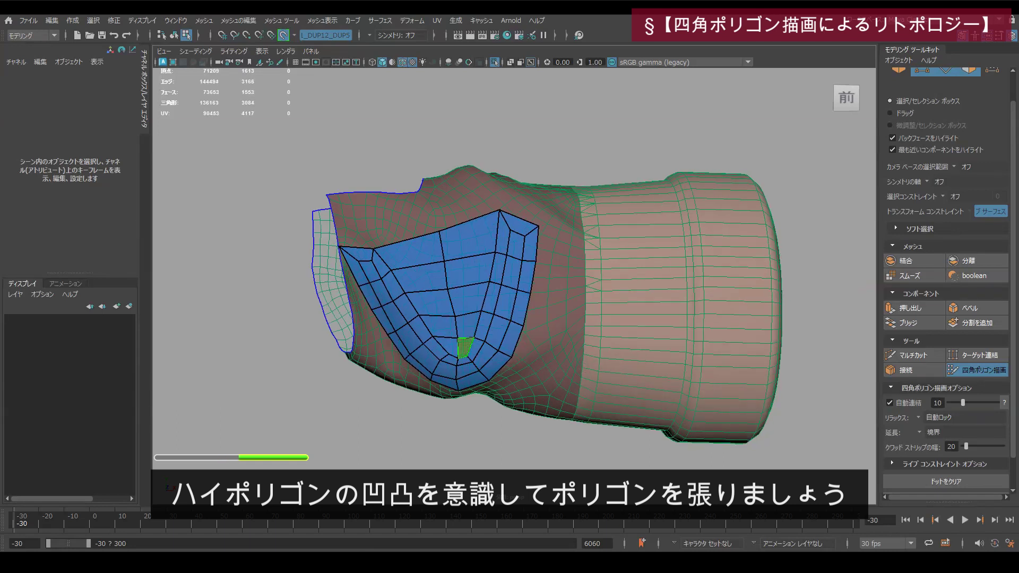
left_click(467, 348, "shift")
Relax the quads across the filled wrinkle patch to even out their spacing and flow
mouse_move(418, 266)
left_mouse_down("shift")
mouse_move(402, 271)
mouse_move(490, 251)
mouse_move(414, 289)
mouse_move(431, 319)
mouse_move(474, 340)
mouse_move(498, 337)
mouse_move(514, 233)
mouse_move(522, 243)
left_mouse_up("shift")
mouse_move(377, 269)
left_mouse_down("shift")
mouse_move(388, 291)
mouse_move(405, 281)
mouse_move(449, 346)
left_mouse_up("shift")
mouse_move(408, 297)
left_mouse_down("shift")
mouse_move(404, 318)
mouse_move(460, 361)
left_mouse_up("shift")
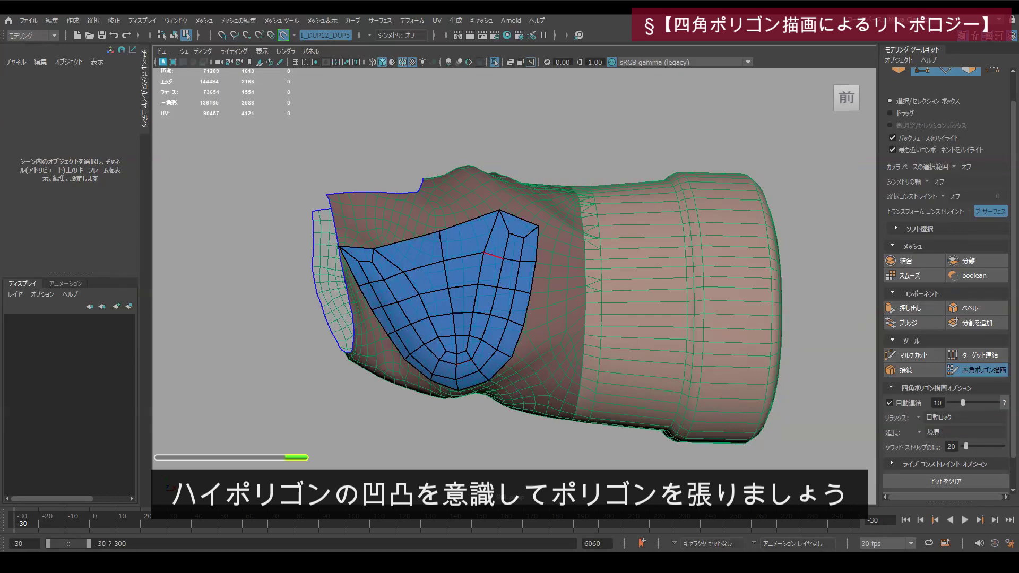
mouse_move(496, 254)
left_mouse_down("shift")
mouse_move(461, 349)
mouse_move(459, 228)
mouse_move(473, 340)
mouse_move(536, 339)
mouse_move(563, 327)
left_mouse_up("shift")
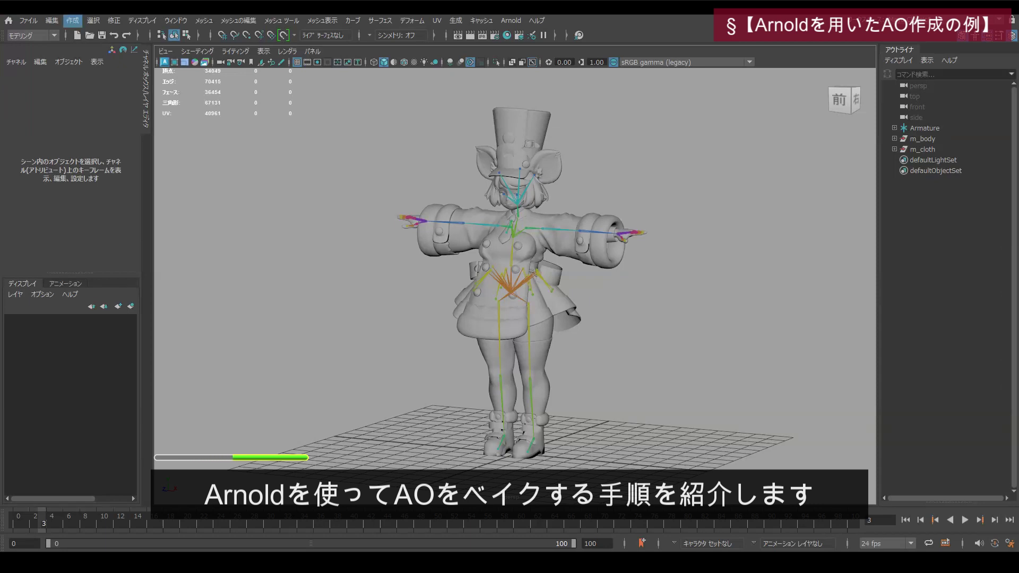
Create a polygon plane at the character's feet and scale it uniformly to about 287.4 as a floor
left_click(72, 21)
mouse_move(106, 60)
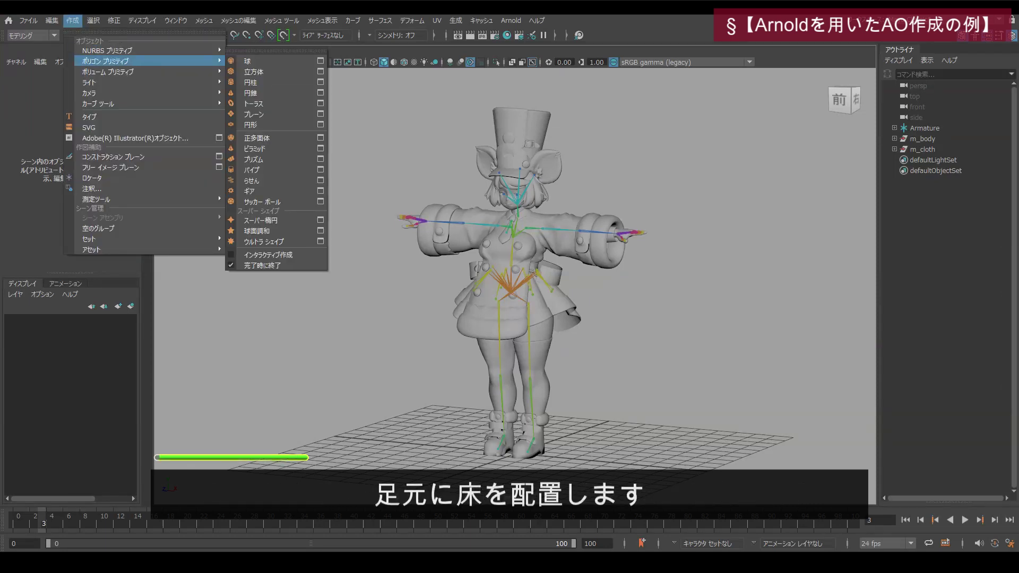
left_click(254, 114)
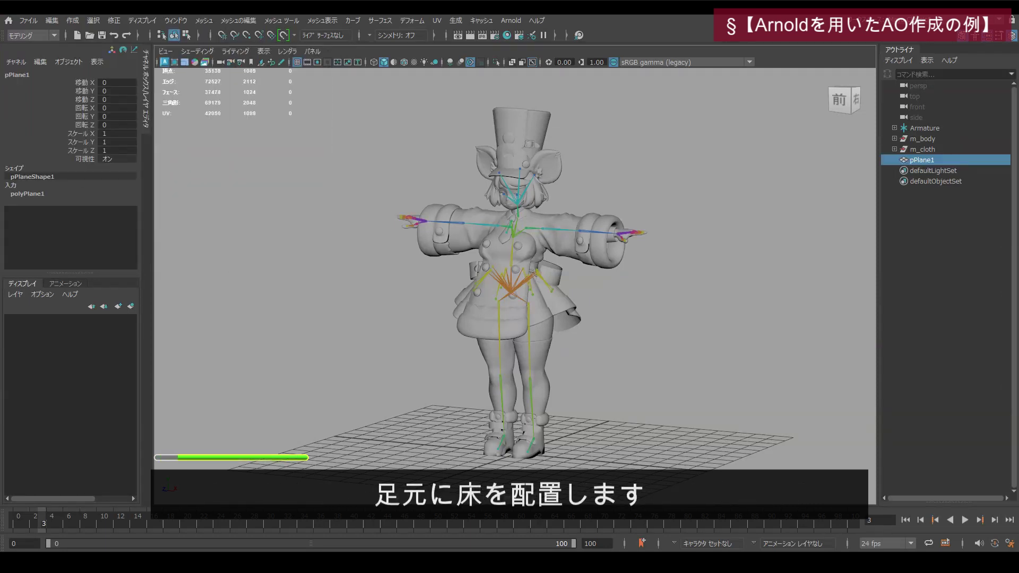
key("e")
key("r")
left_click_drag(517, 454, 754, 454)
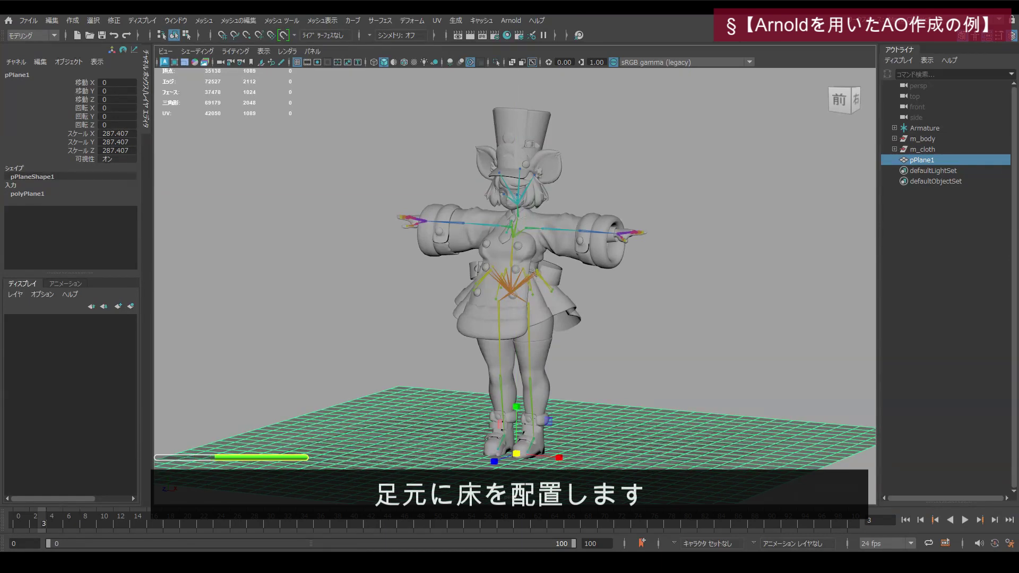
left_click(743, 318)
left_click(690, 441)
middle_click_drag(531, 372, 521, 290, "alt")
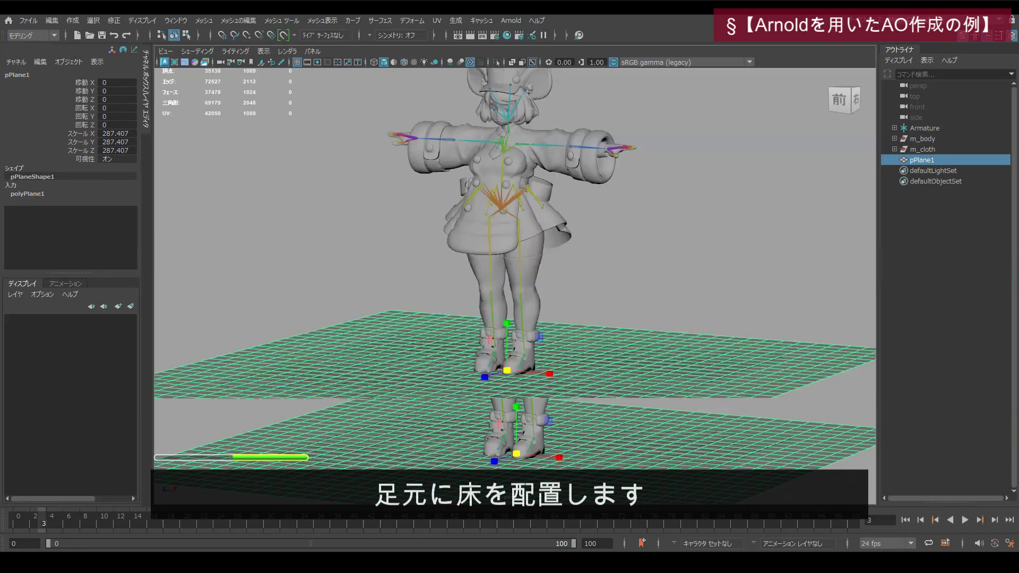
mouse_move(520, 291)
left_mouse_down("alt")
mouse_move(558, 262)
mouse_move(522, 293)
left_mouse_up("alt")
scroll(515, 287, "down", 2)
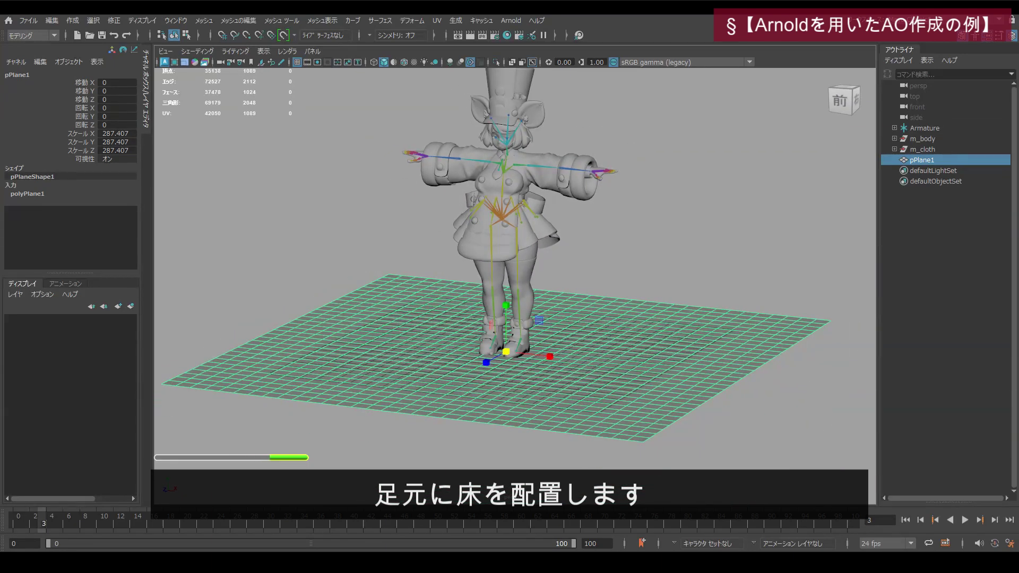
left_click(663, 228)
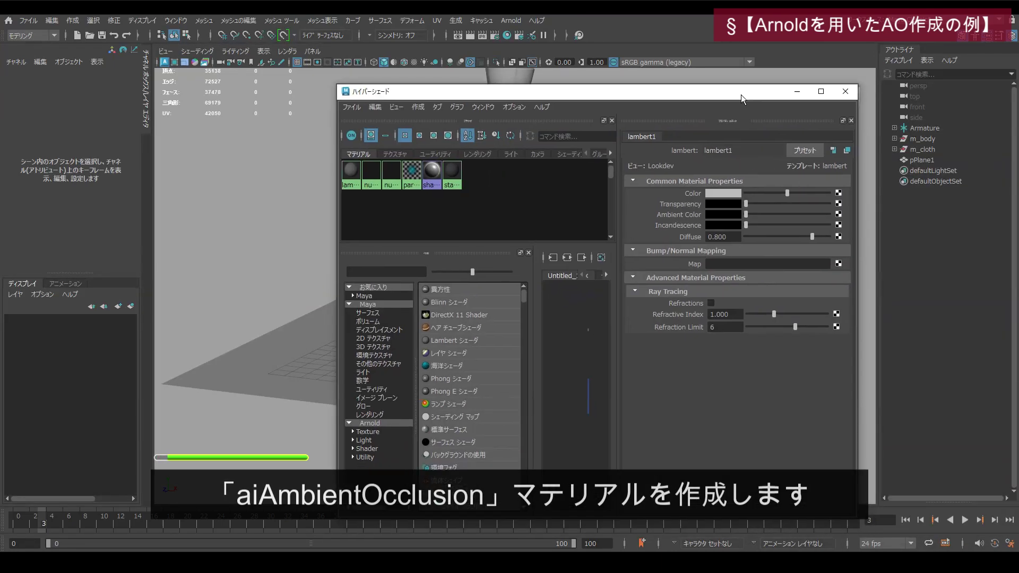
Create an aiAmbientOcclusion material from the Arnold shaders in the Hypershade
left_click_drag(742, 95, 737, 85)
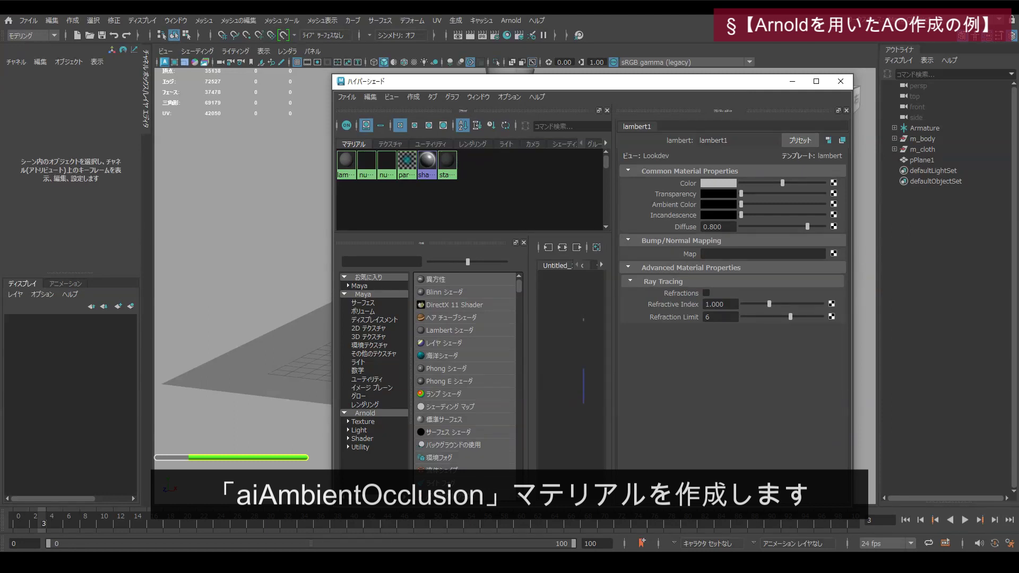
left_click(365, 413)
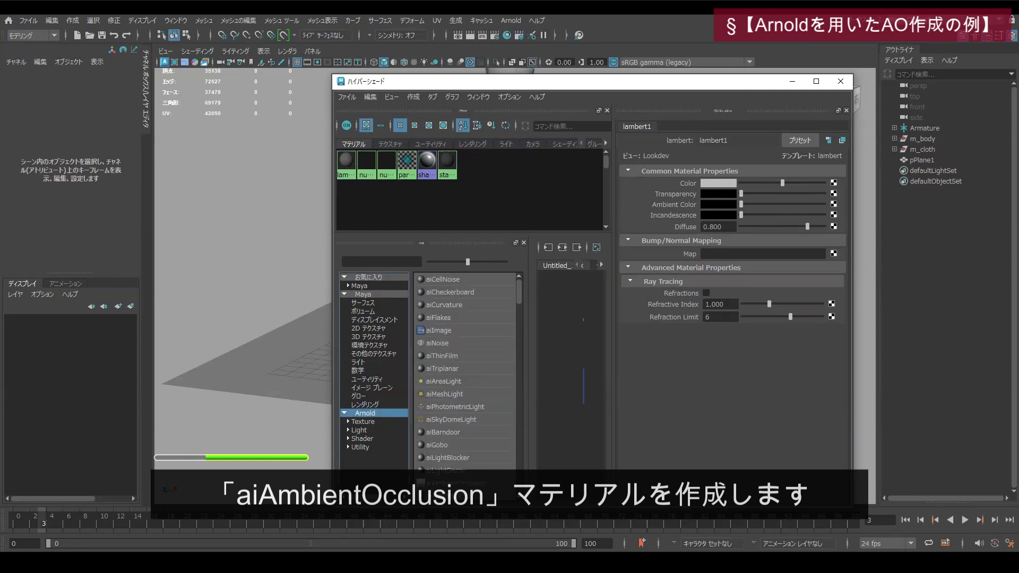
scroll(467, 372, "down", 3)
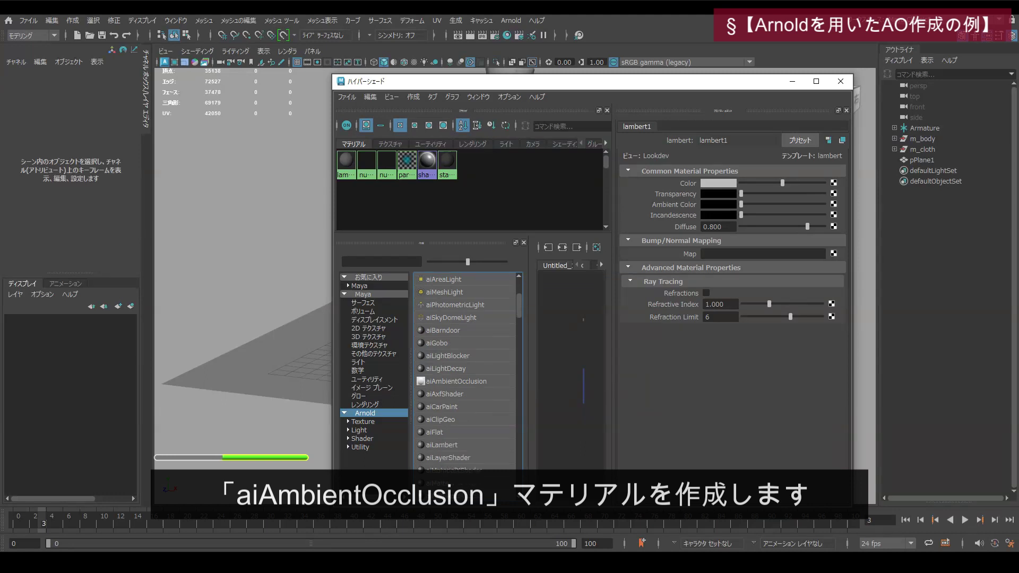
scroll(466, 371, "down", 1)
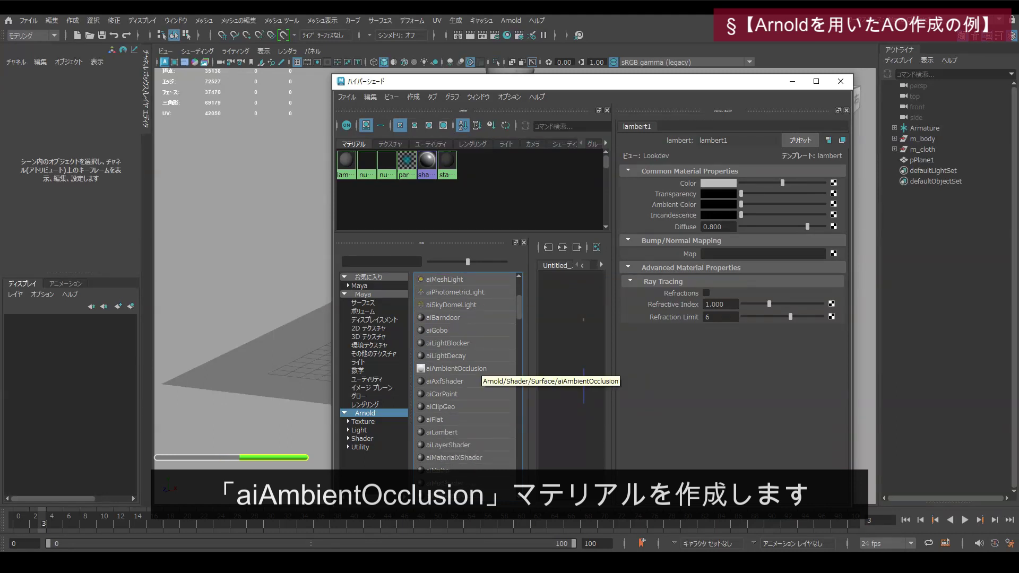
left_click(457, 369)
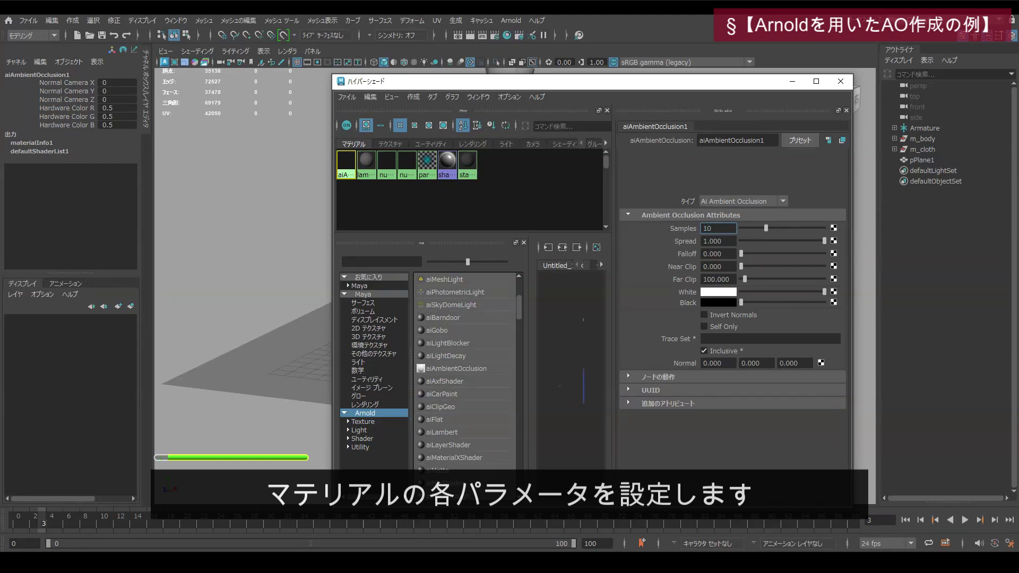
Set the ambient occlusion material's Samples to 10 and Far Clip to 2000, keeping White as white and Black as black
key("Tab")
key("Tab")
key("Tab")
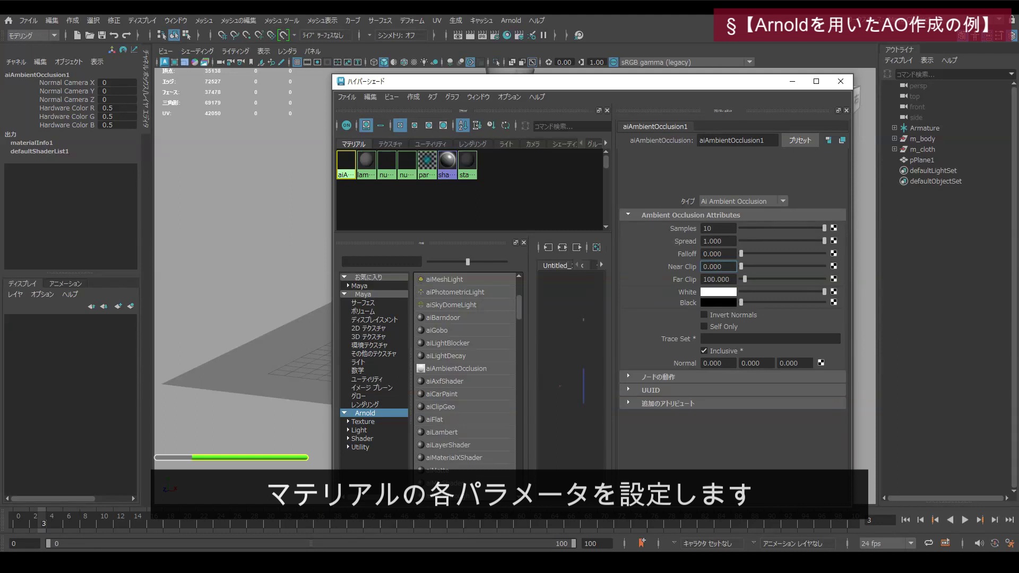
key("Tab")
type("20")
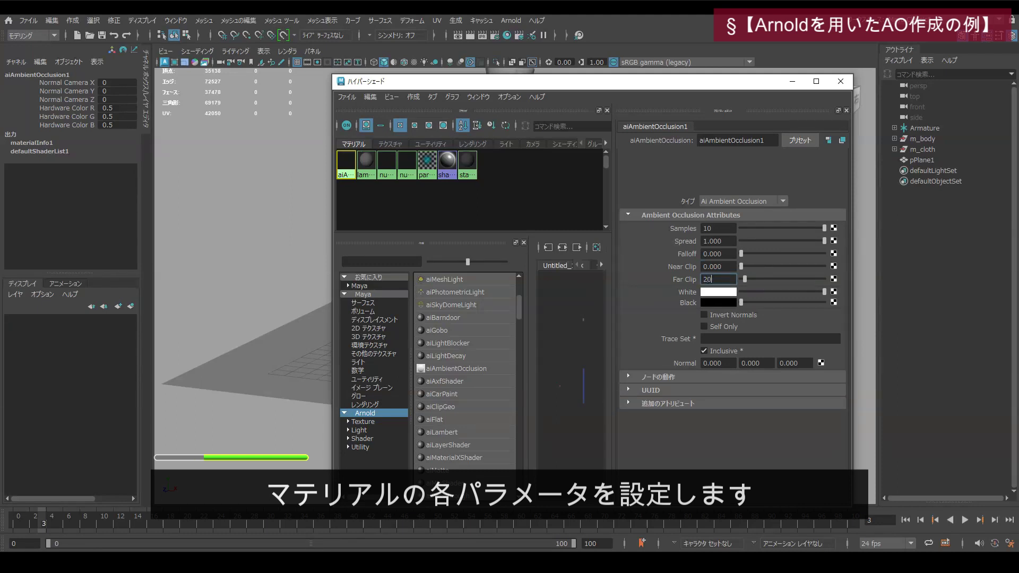
key("Return")
left_click(717, 292)
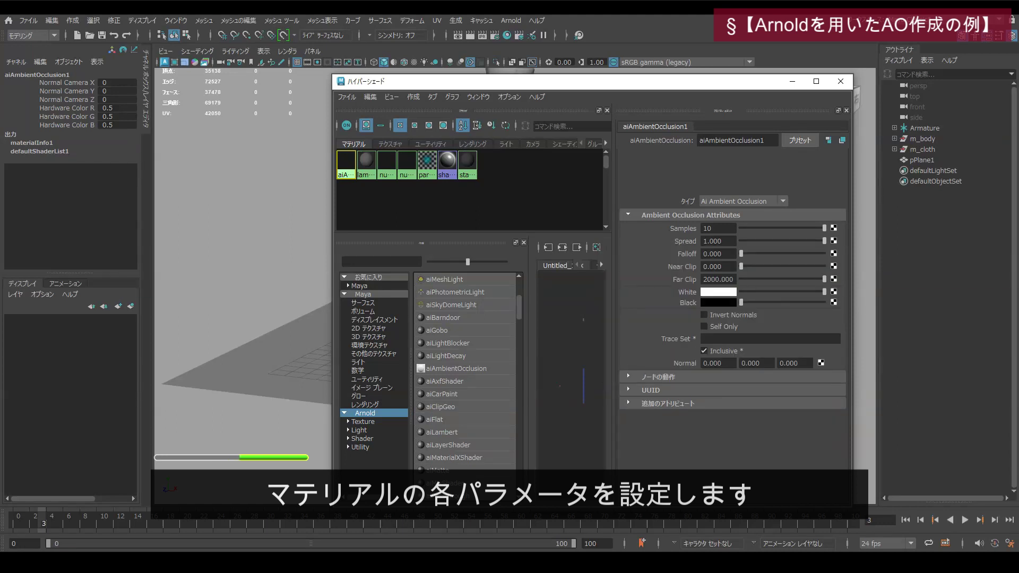
left_click(719, 303)
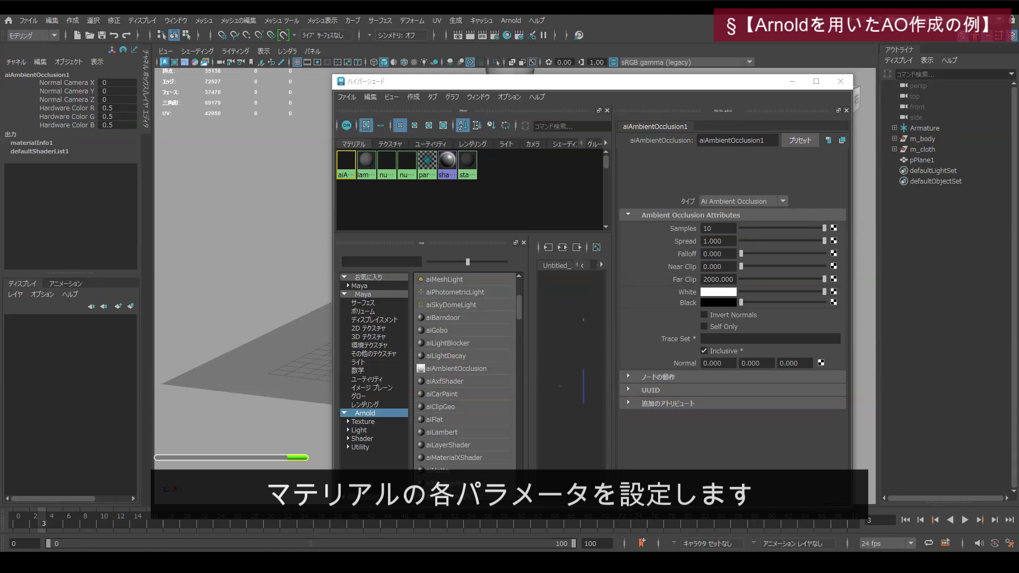
Assign the aiAmbientOcclusion1 material to m_body, m_cloth and pPlane1, and move the Hypershade clear of the character
left_click_drag(333, 130, 534, 130)
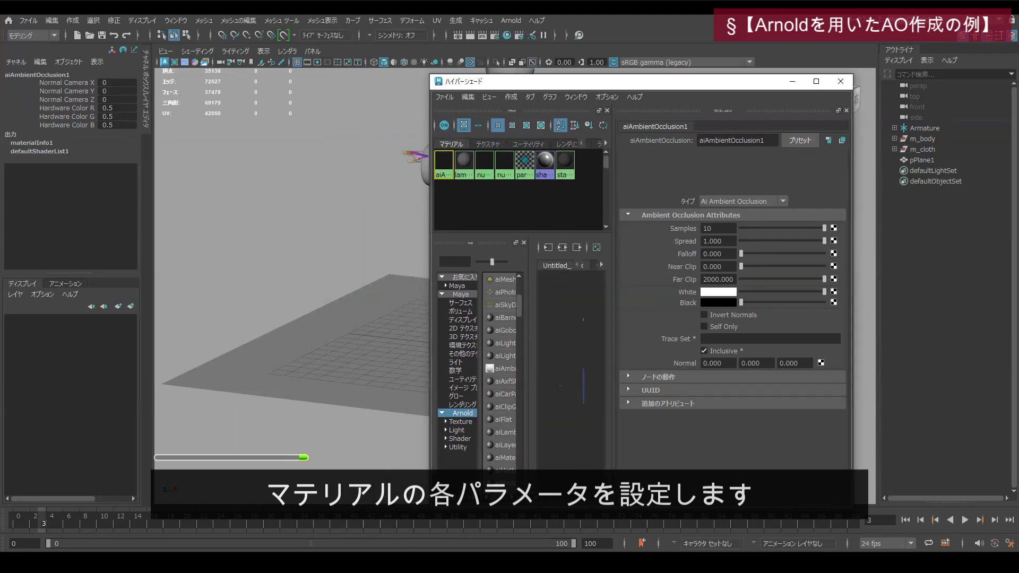
left_click_drag(588, 85, 870, 198)
left_click_drag(923, 138, 922, 149)
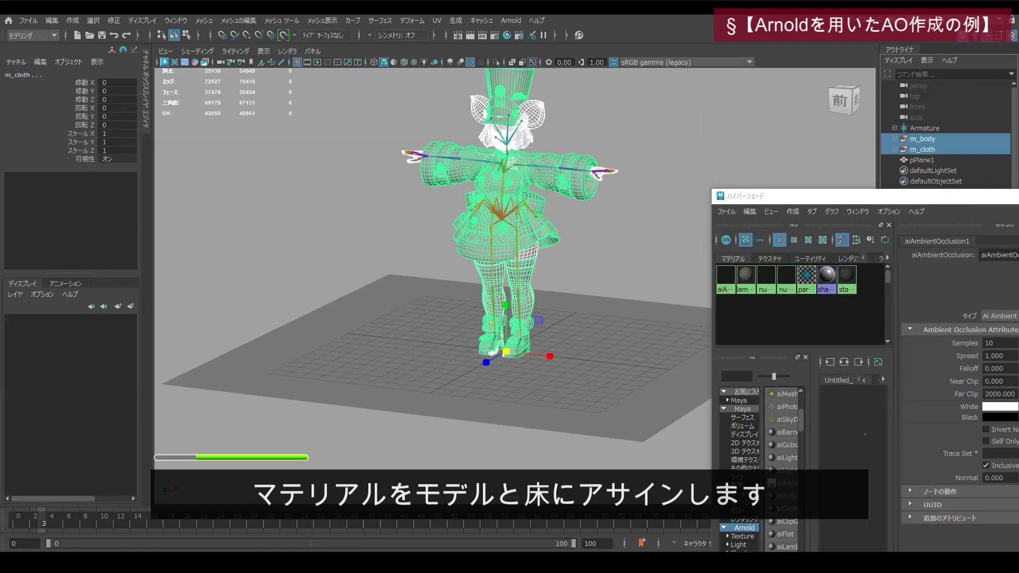
left_click(923, 160, "shift")
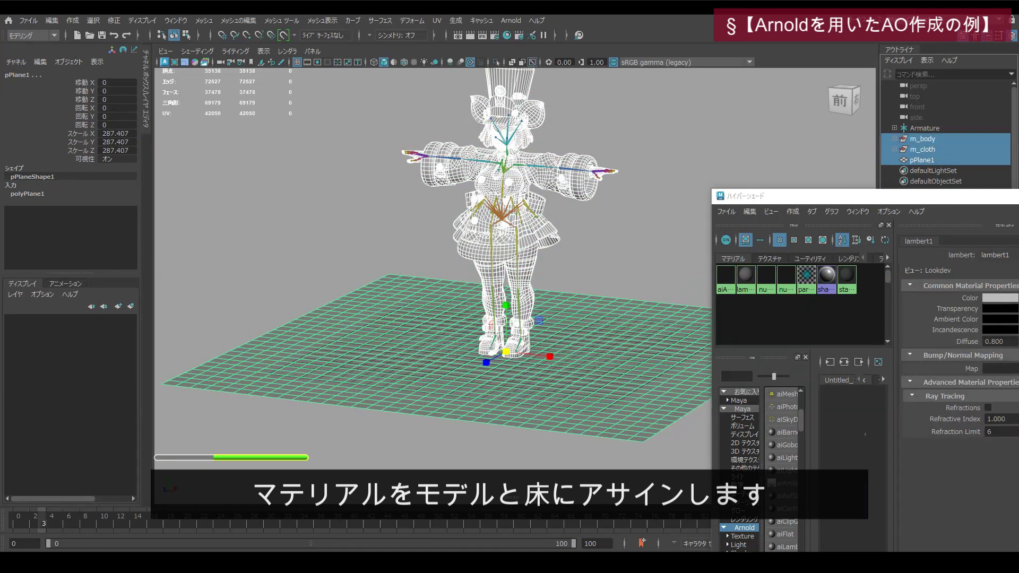
right_click(727, 280)
right_click_drag(727, 275, 725, 249)
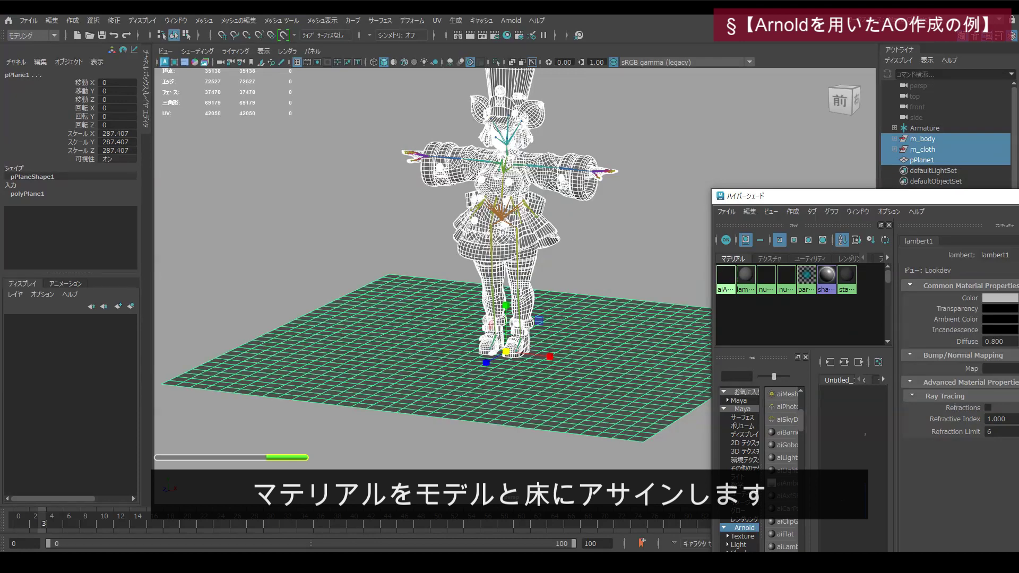
left_click_drag(788, 199, 874, 203)
left_click_drag(873, 203, 875, 207)
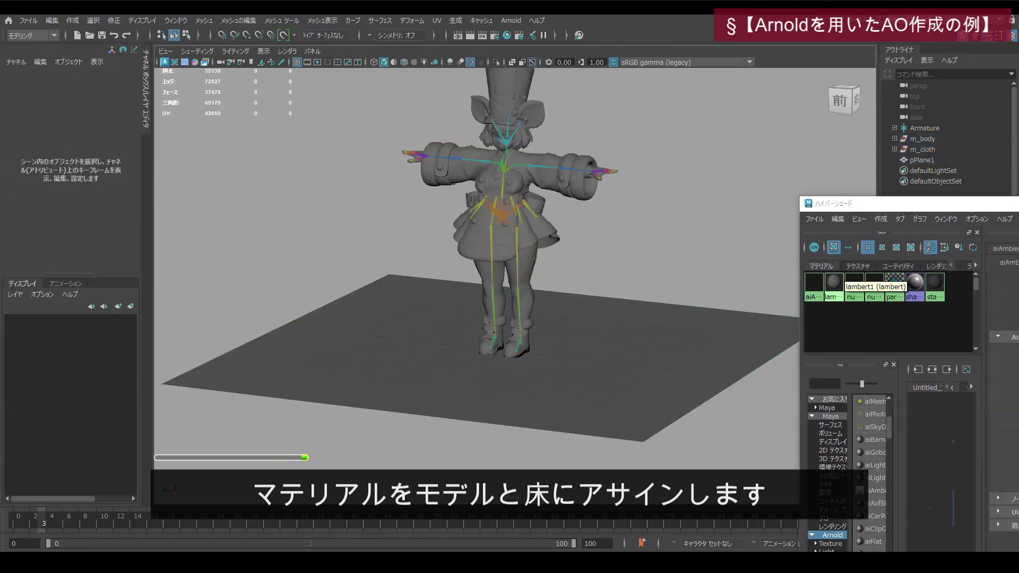
Render the perspective view with Arnold and place the Arnold RenderView window clear of the character in the viewport
left_click(510, 20)
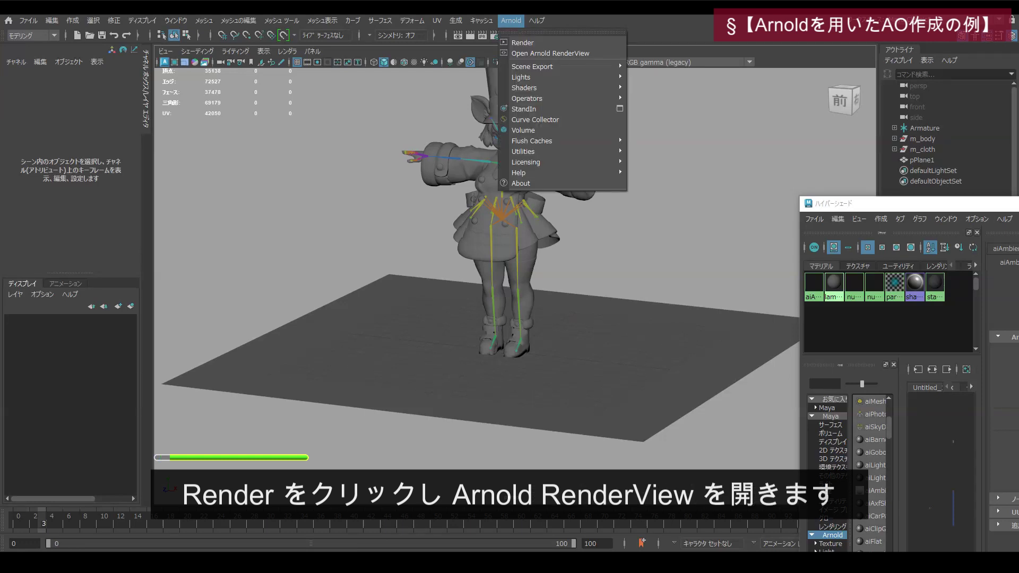
left_click(522, 42)
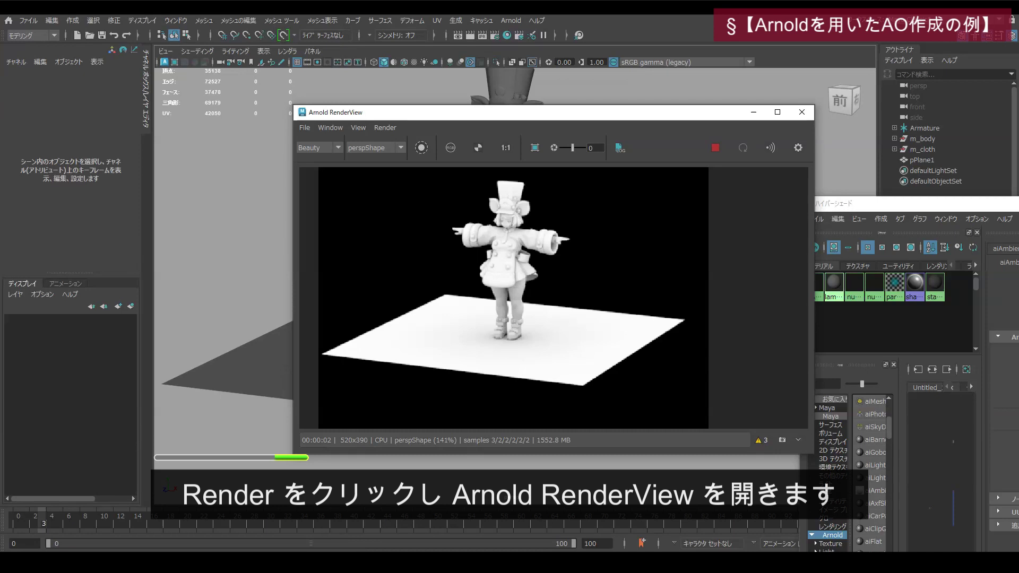
left_click_drag(620, 111, 815, 31)
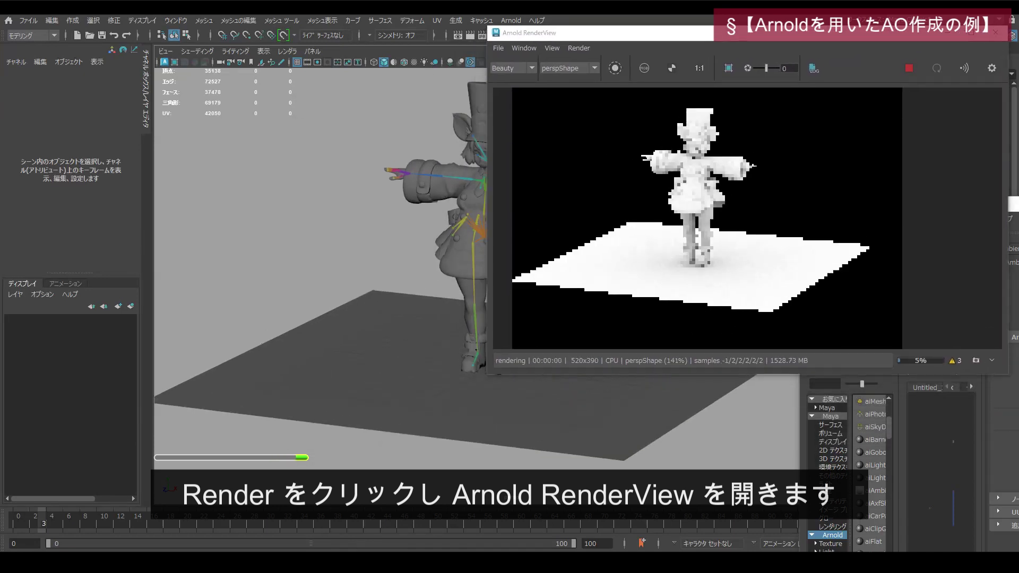
Frame the character closely from the front to examine the ambient occlusion in the live render
middle_click_drag(452, 239, 348, 293, "alt")
left_click_drag(348, 293, 402, 250, "alt")
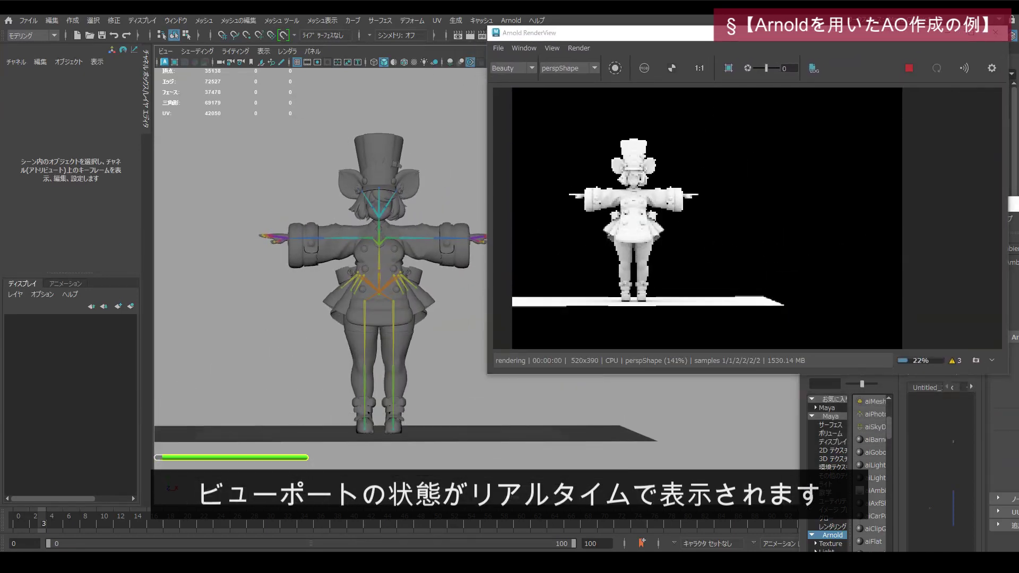
scroll(402, 251, "up", 4)
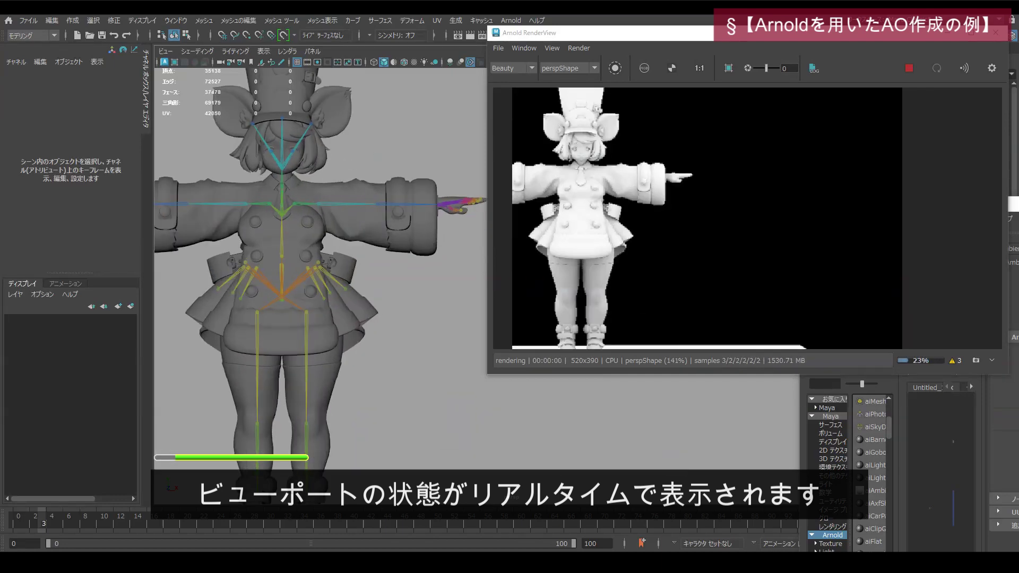
Narrow the Arnold RenderView window and examine the character's ambient occlusion from several angles and distances in the live render
middle_click_drag(345, 239, 417, 303, "alt")
scroll(417, 304, "up", 4)
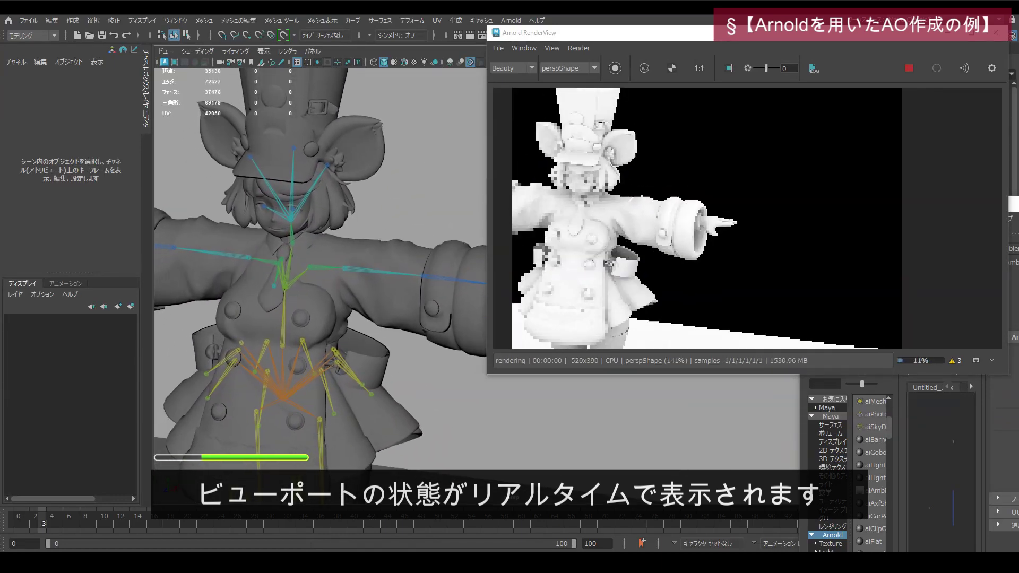
left_click_drag(488, 261, 588, 260)
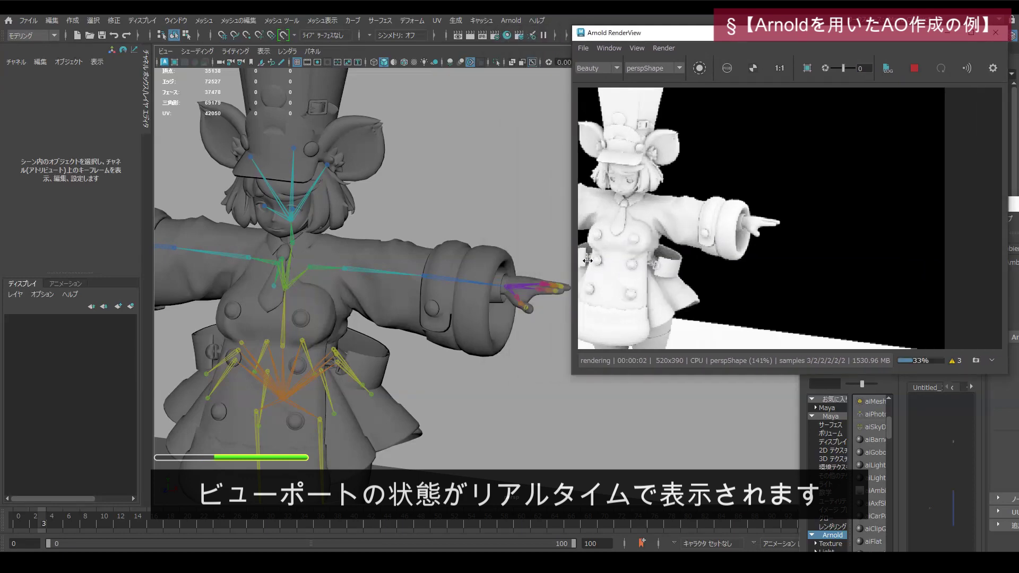
scroll(417, 304, "down", 3)
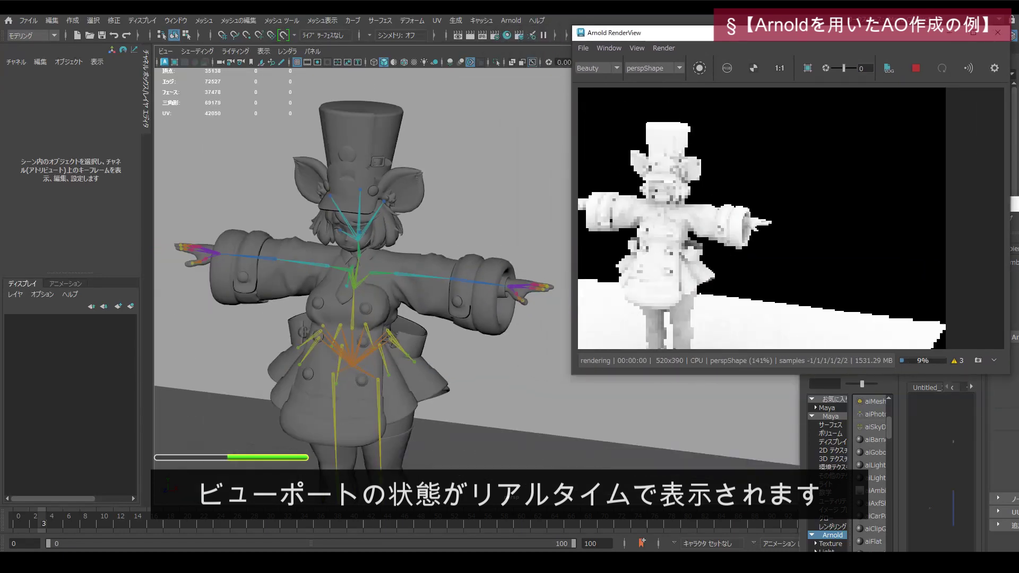
left_click_drag(393, 298, 833, 293, "alt")
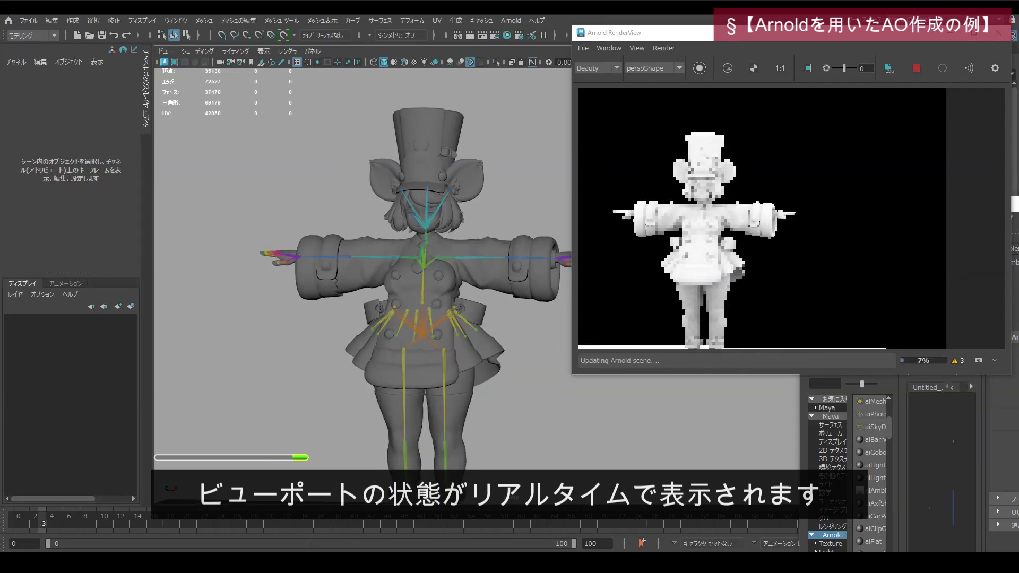
Try hiding the ground plane pPlane1 to compare the live ambient occlusion render, and undo the hiding
left_click(531, 412)
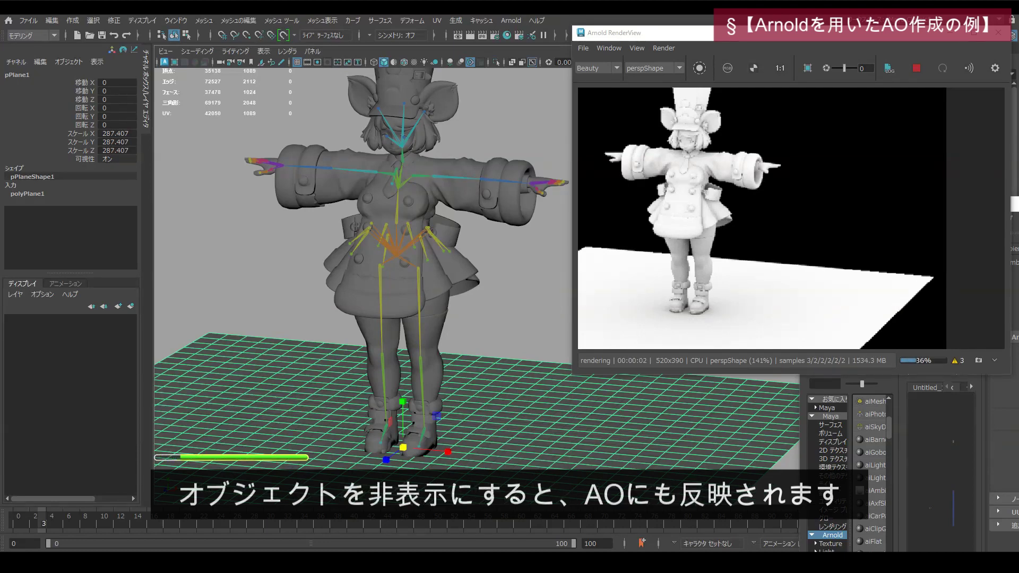
key("ctrl+h")
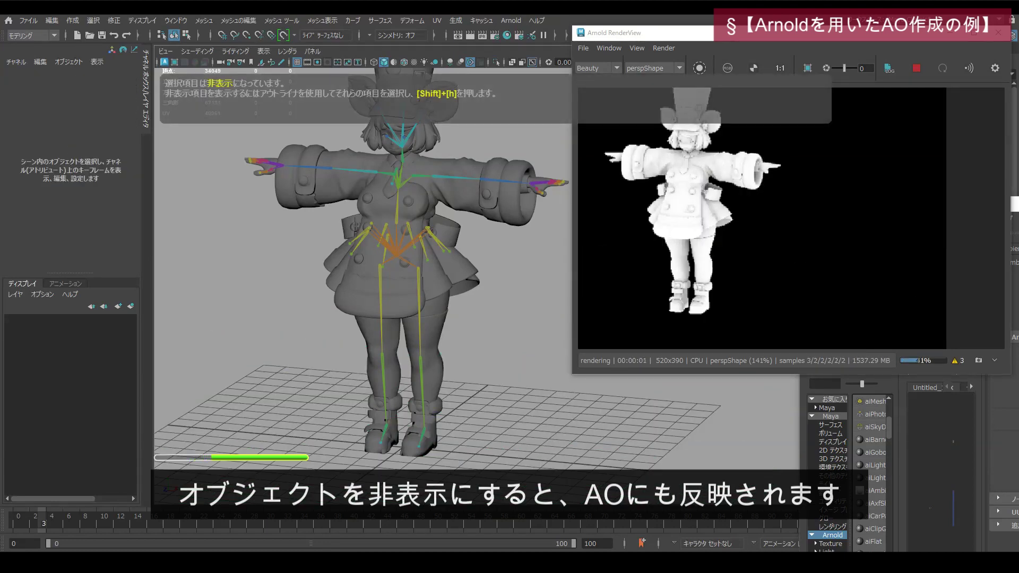
key("ctrl+z")
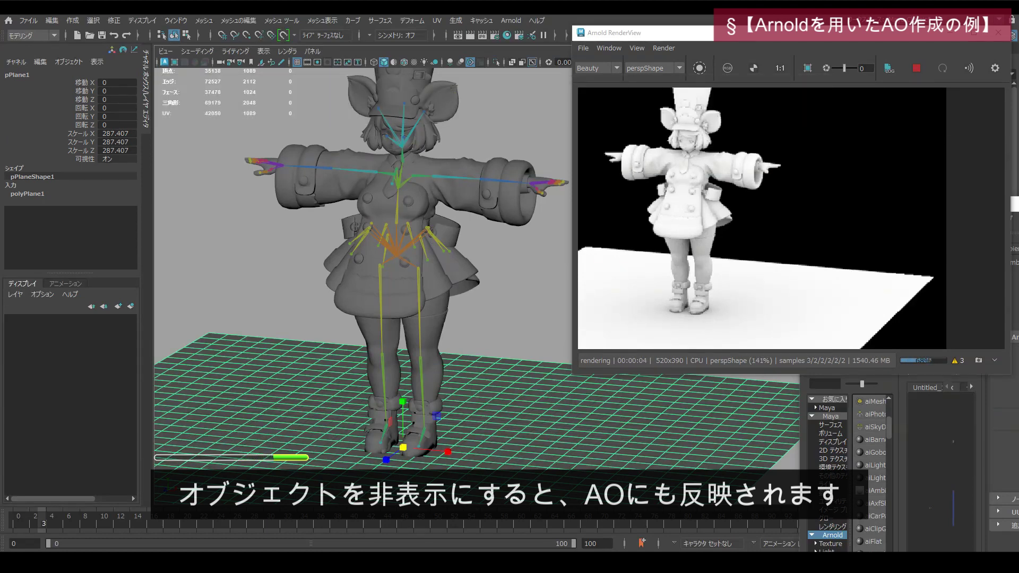
Try lowering the character's left arm by rotating its upper arm joint, and undo the rotation
left_click(457, 178)
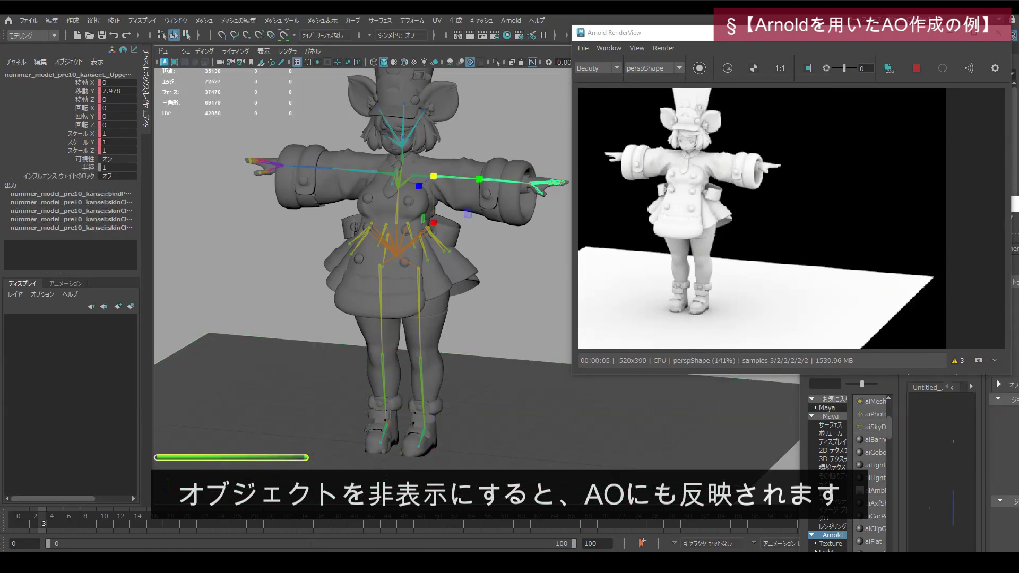
key("e")
mouse_move(479, 175)
left_mouse_down()
mouse_move(470, 155)
mouse_move(471, 194)
mouse_move(479, 176)
left_mouse_up()
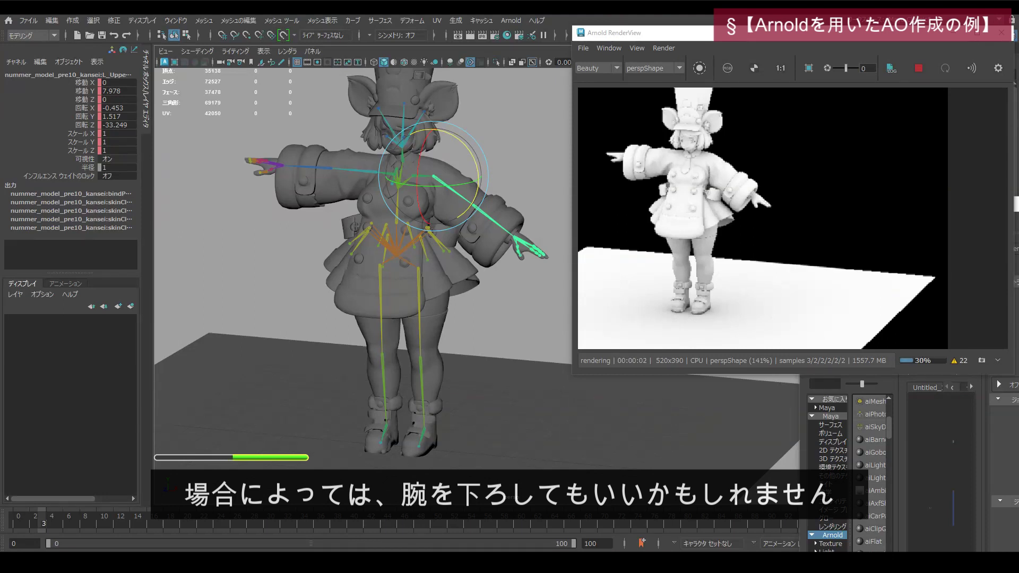
key("ctrl+z")
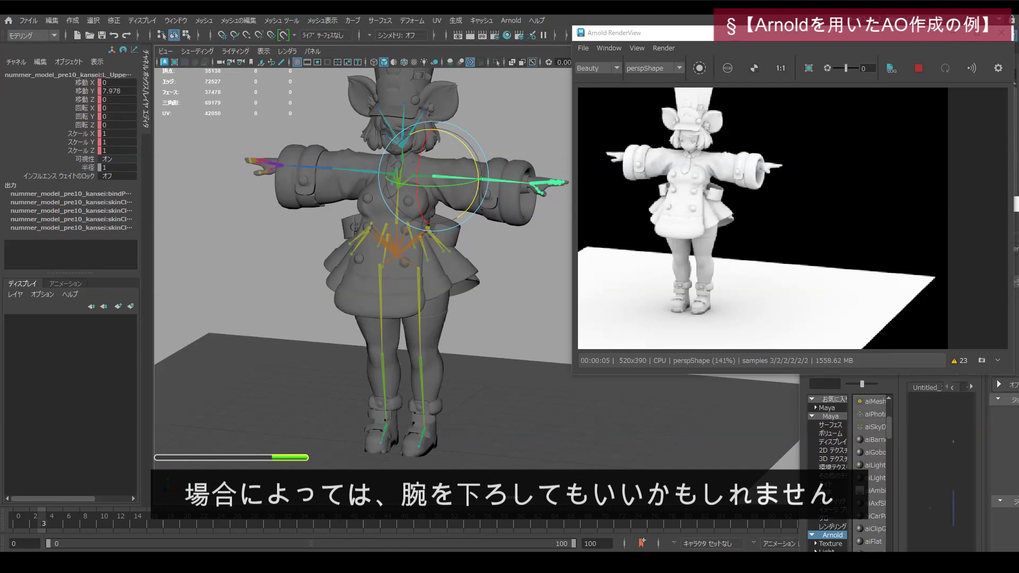
Select the hard edges around the lower outline of the left sleeve's buttoned cuff strap and soften them
scroll(478, 265, "up", 1)
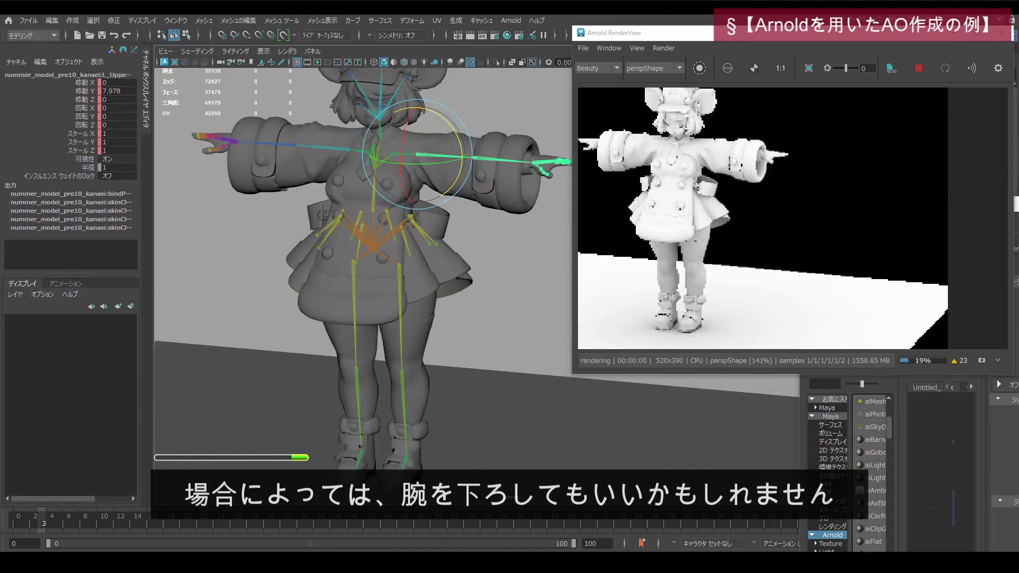
middle_click_drag(478, 229, 420, 284, "alt")
scroll(420, 284, "up", 6)
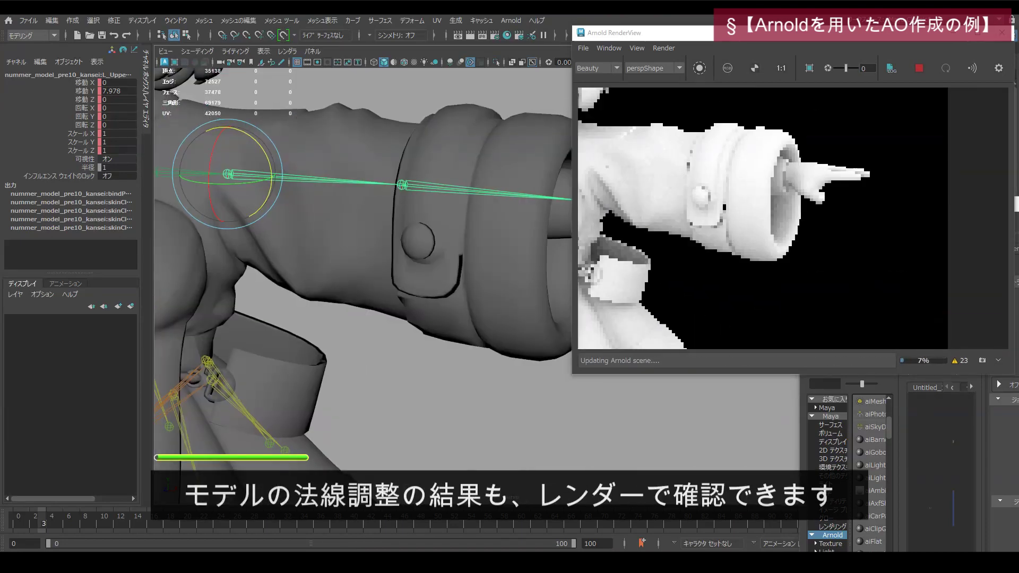
left_click(340, 234)
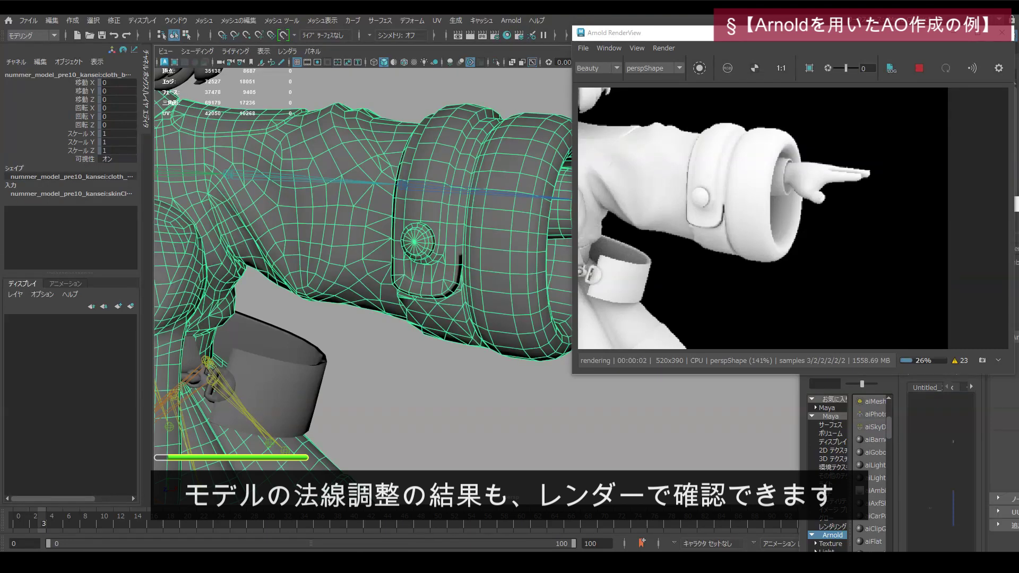
key("F10")
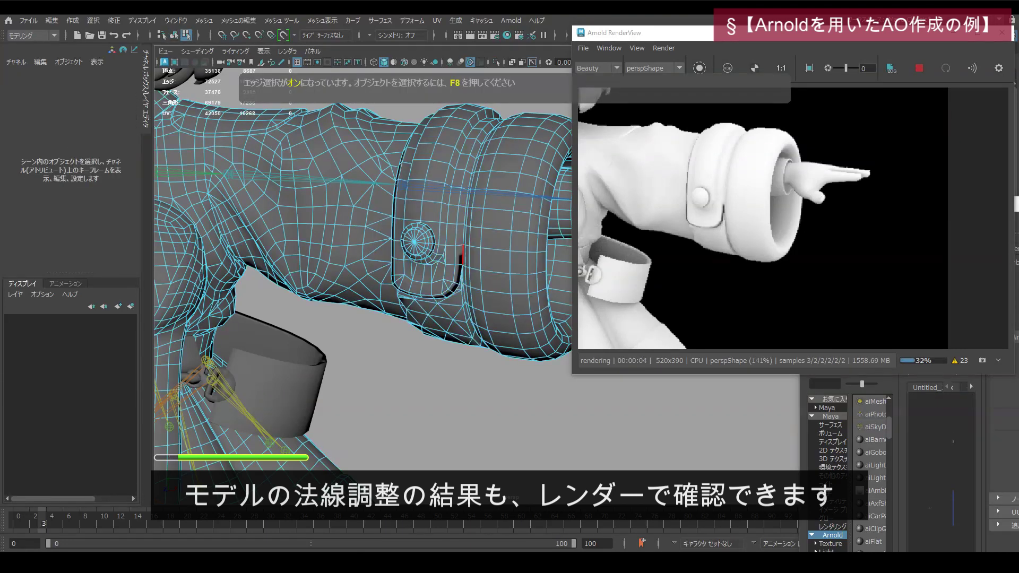
left_click(462, 256)
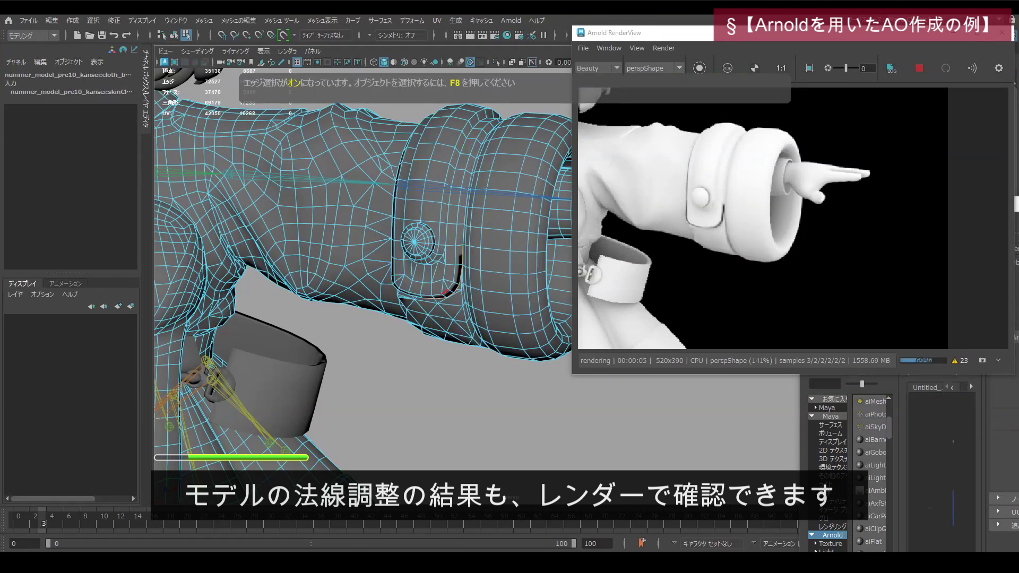
double_click(392, 267, "shift")
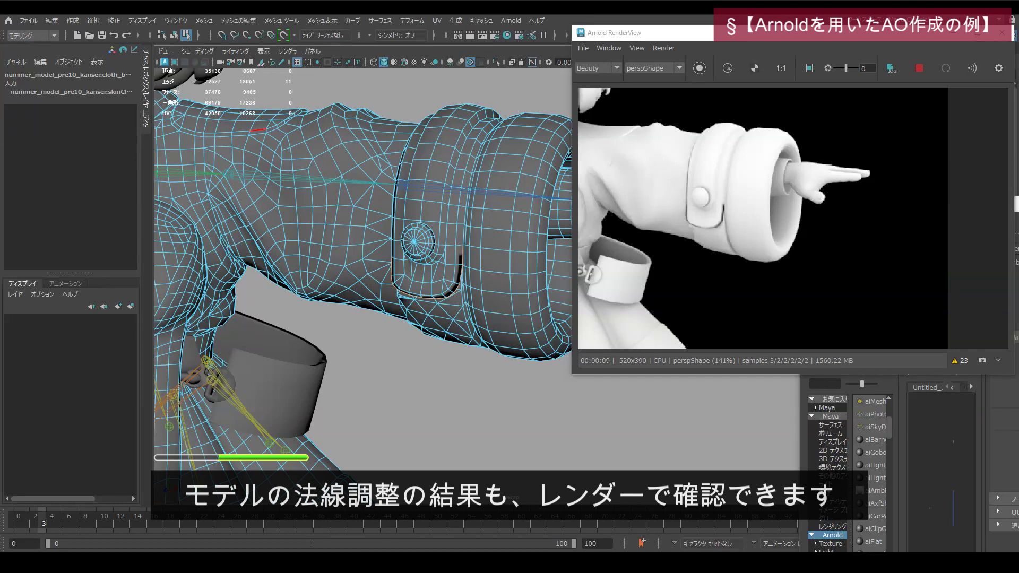
key("g")
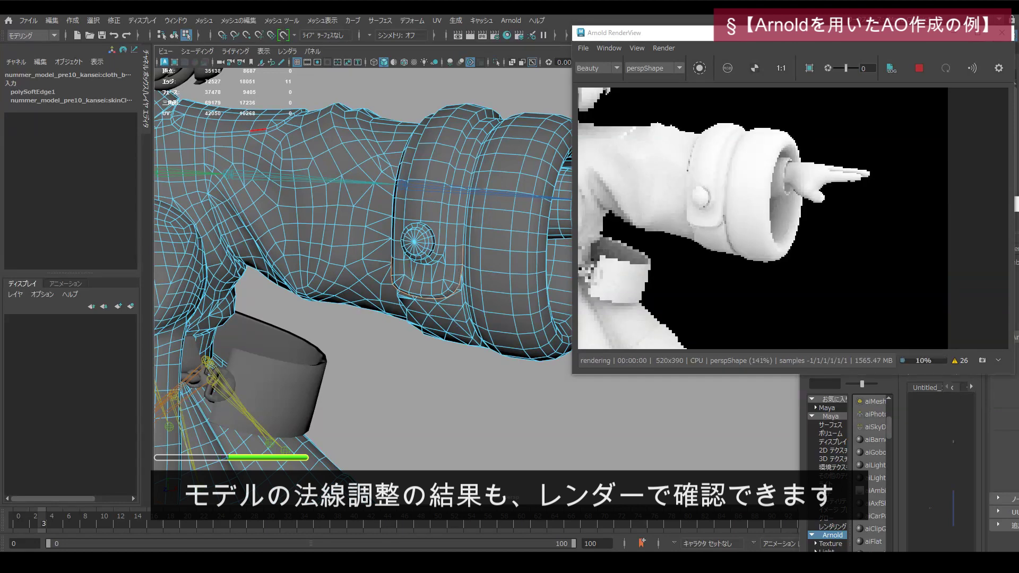
Soften the hard edges along the cuff strap's shoulder-side seam, return to object selection and check the sleeve in the live render
left_click_drag(380, 269, 431, 285, "alt")
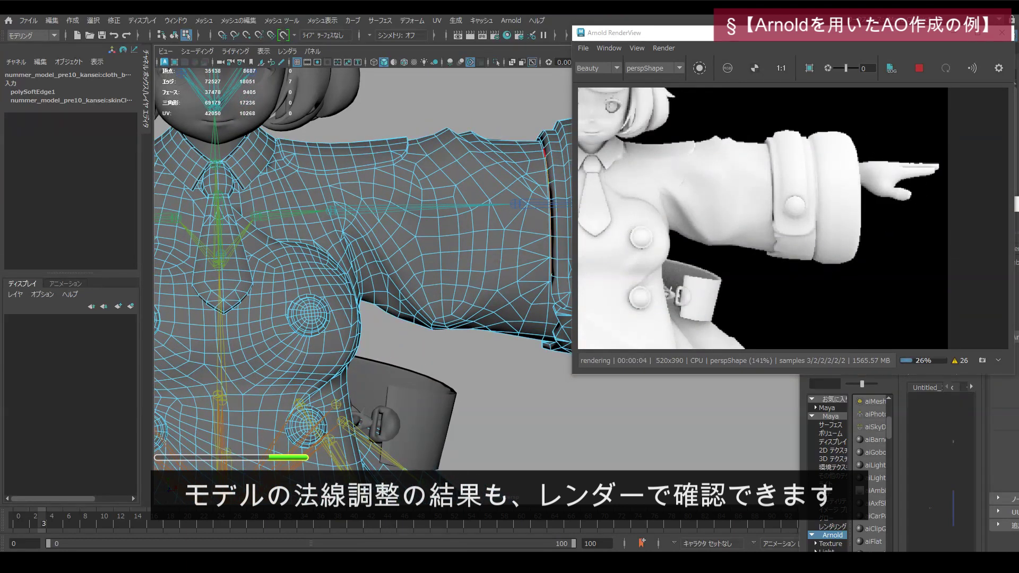
left_click(545, 154, "shift")
key("g")
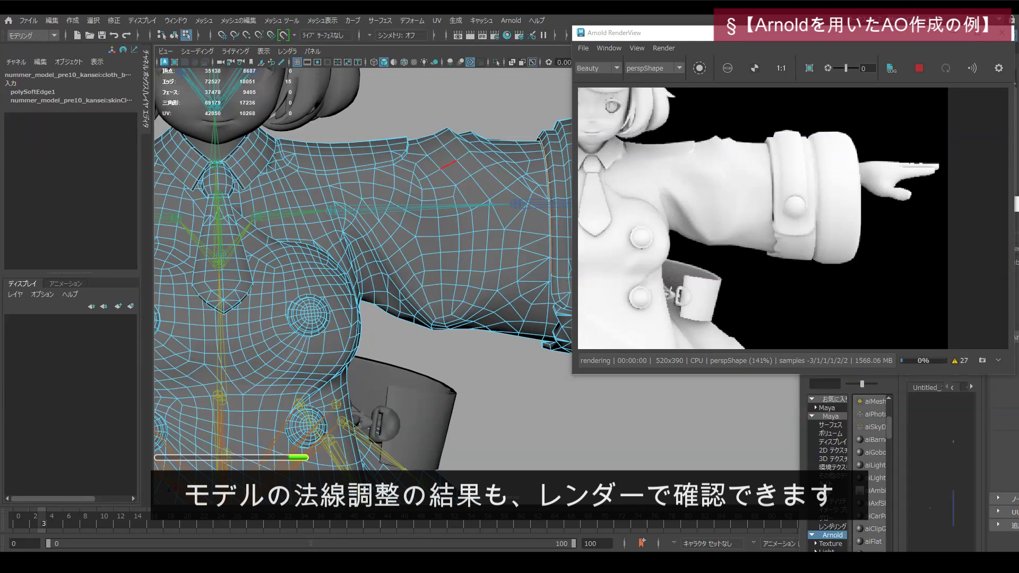
left_click(478, 372)
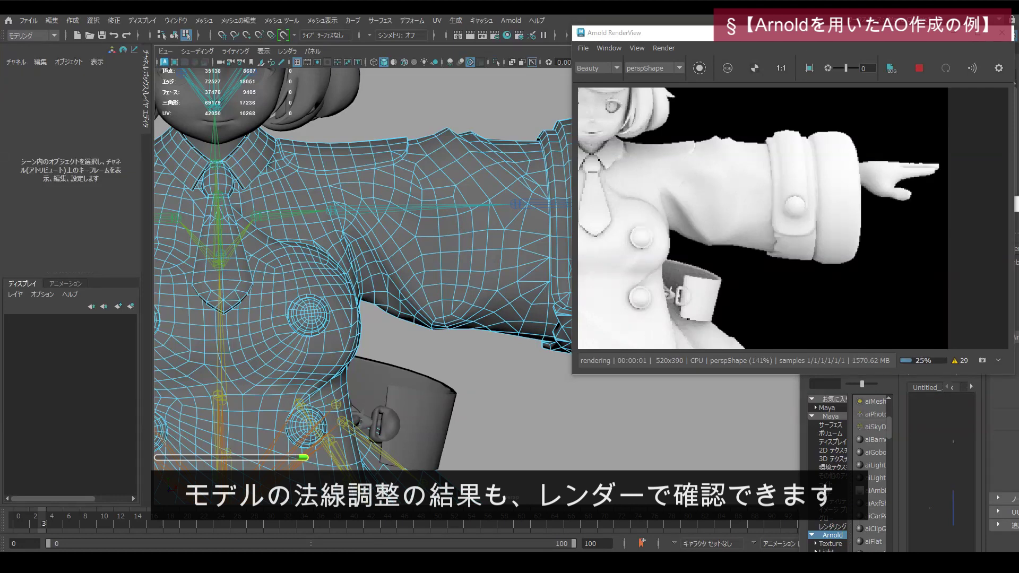
key("F8")
left_click_drag(478, 372, 451, 366, "alt")
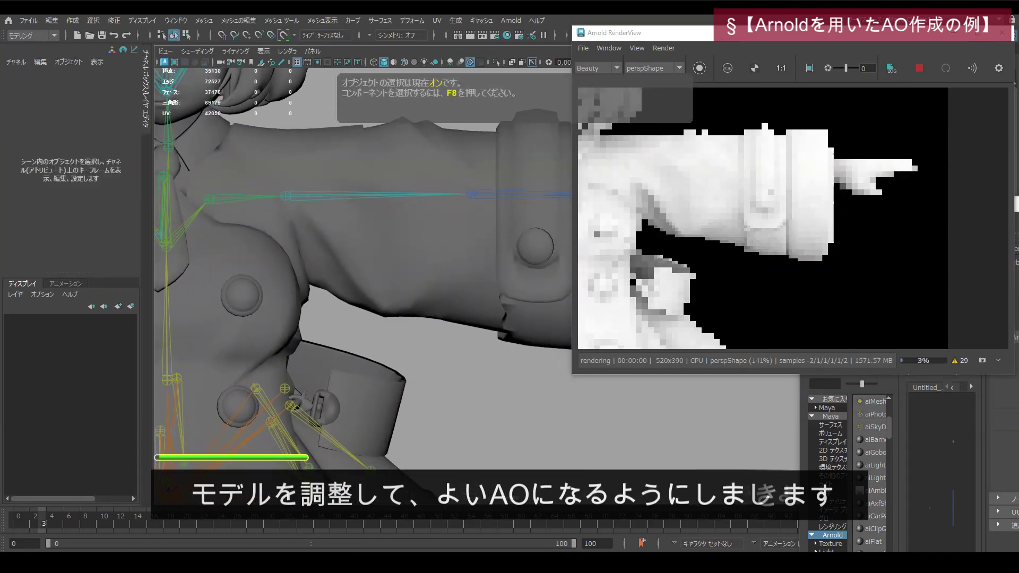
middle_click_drag(451, 365, 406, 367, "alt")
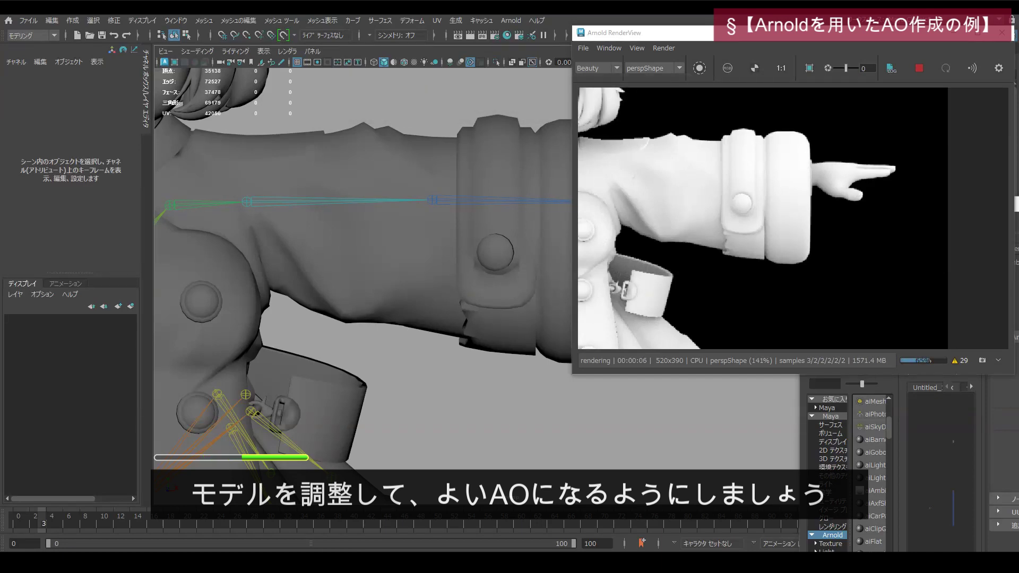
Open Arnold's Render Selection To Texture settings for the hat mesh and place the dialog beside the character
scroll(371, 287, "down", 8)
left_click_drag(372, 297, 326, 292, "alt")
scroll(345, 292, "down", 6)
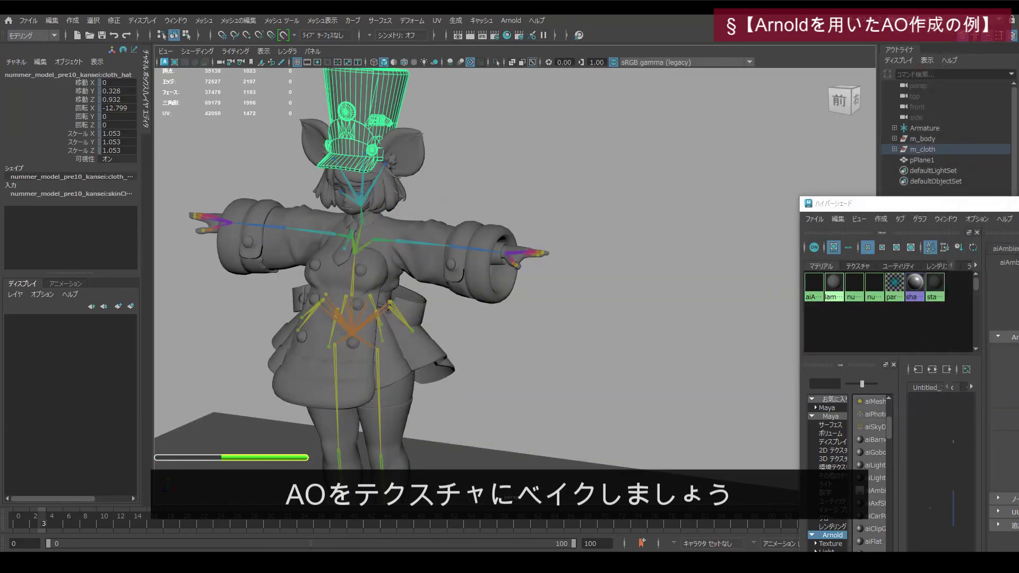
left_click(511, 20)
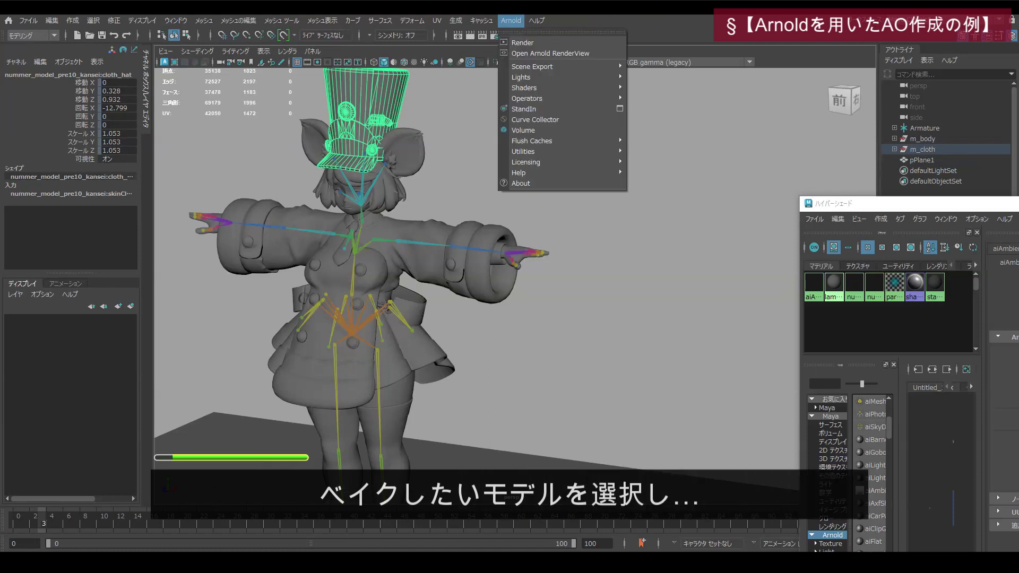
mouse_move(526, 151)
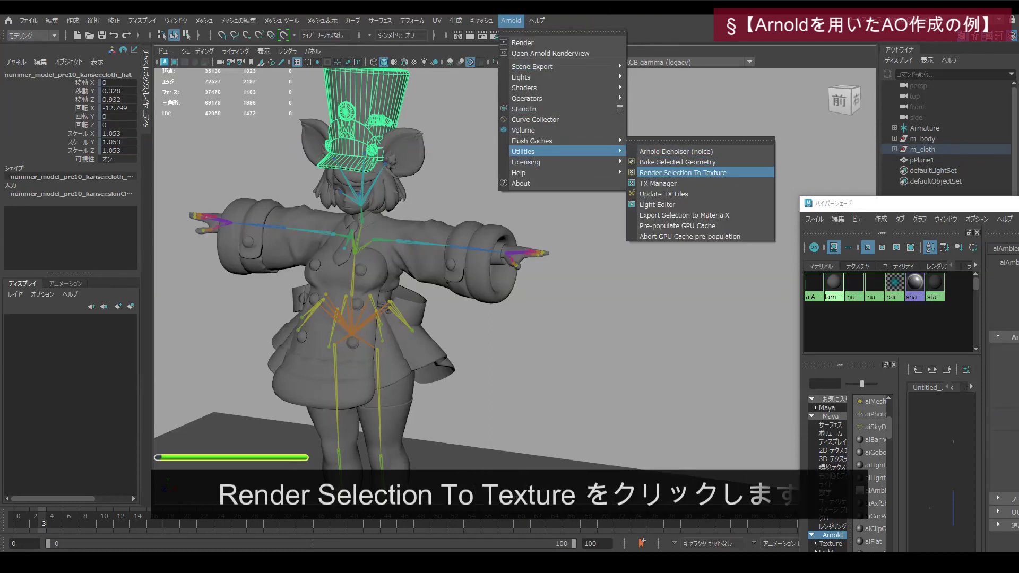
left_click(683, 173)
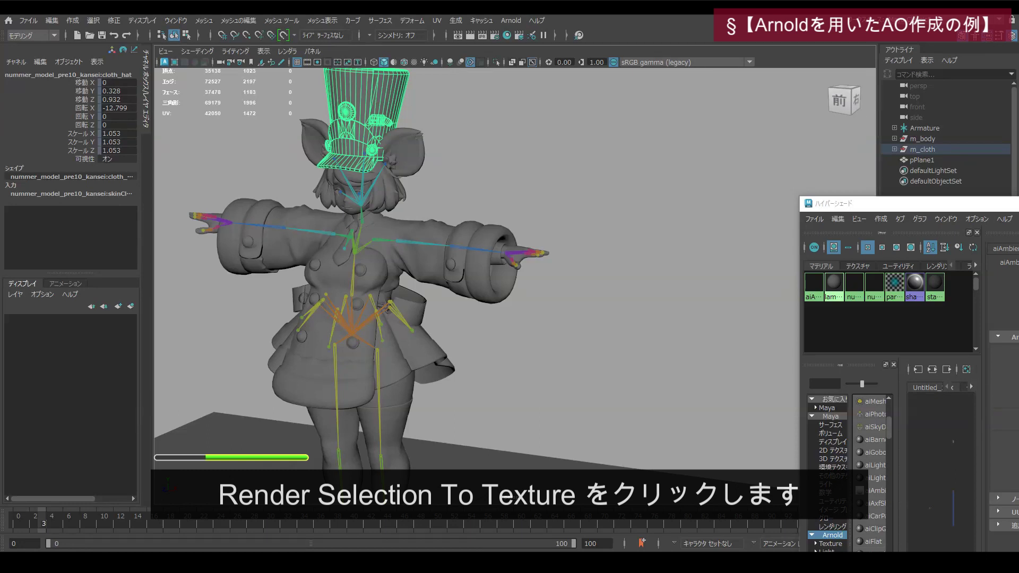
left_click_drag(756, 154, 718, 137)
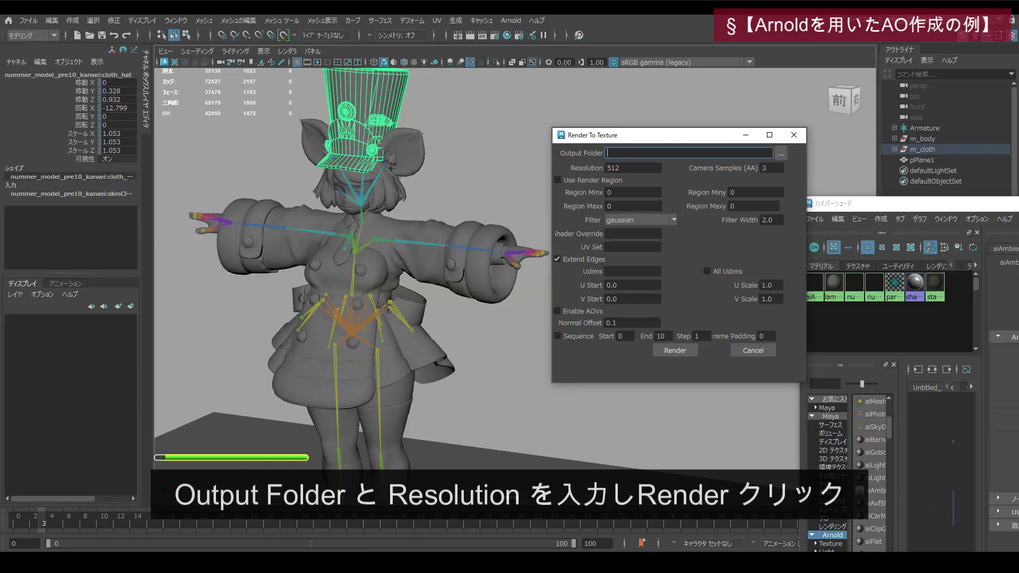
Specify the output folder and resolution, and bake the hat's ambient occlusion to a texture
left_click(781, 153)
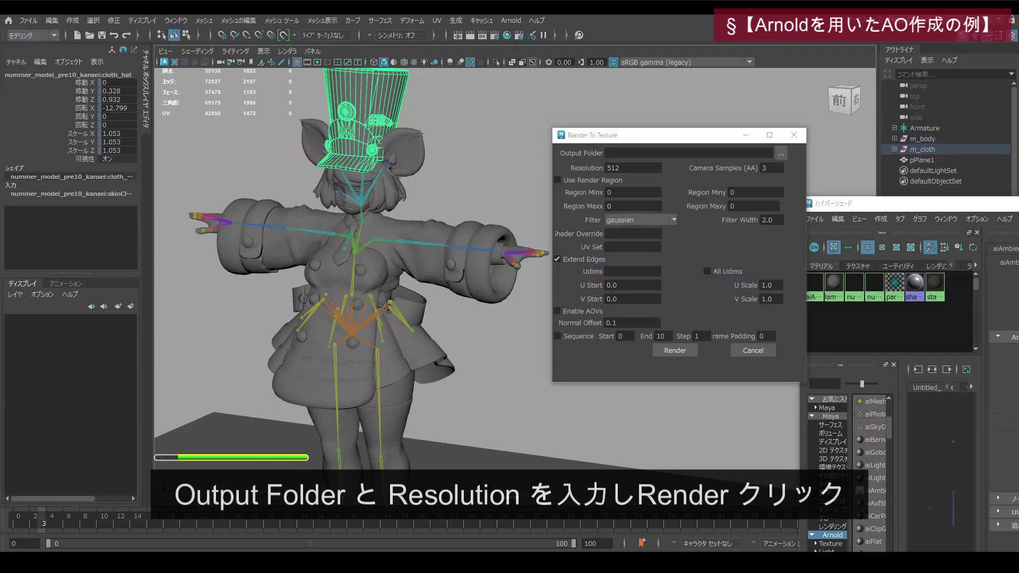
left_click(689, 153)
left_click(630, 168)
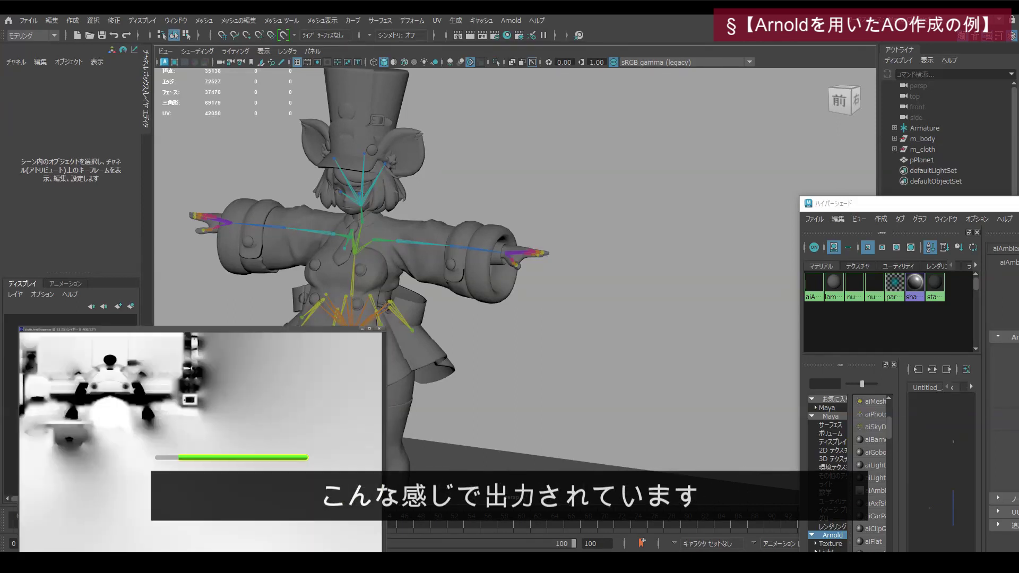
Isolate the hat in the viewport and examine its baked ambient occlusion texture from the front, side and underneath
left_click_drag(425, 152, 486, 109)
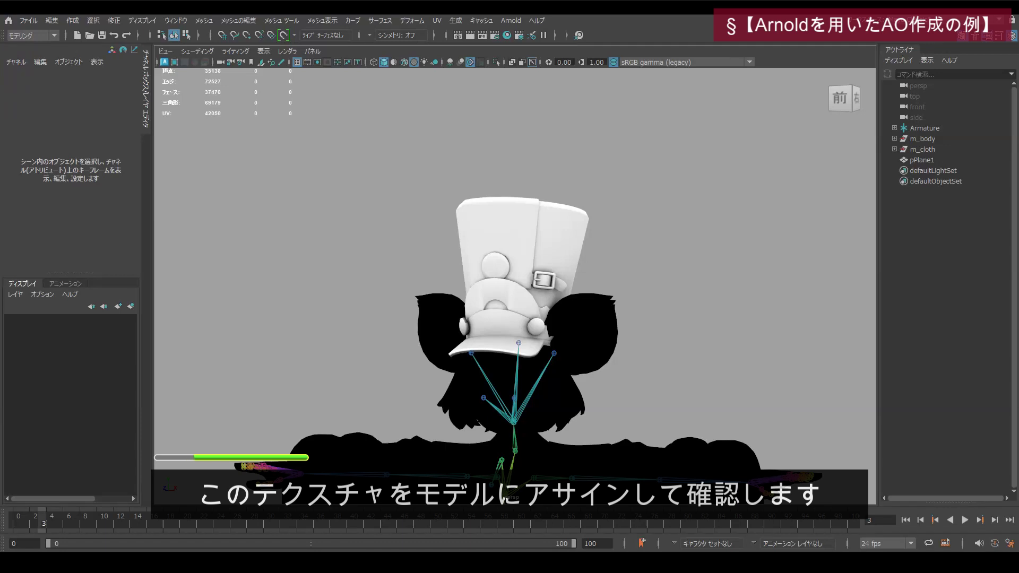
left_click_drag(510, 297, 538, 298, "alt")
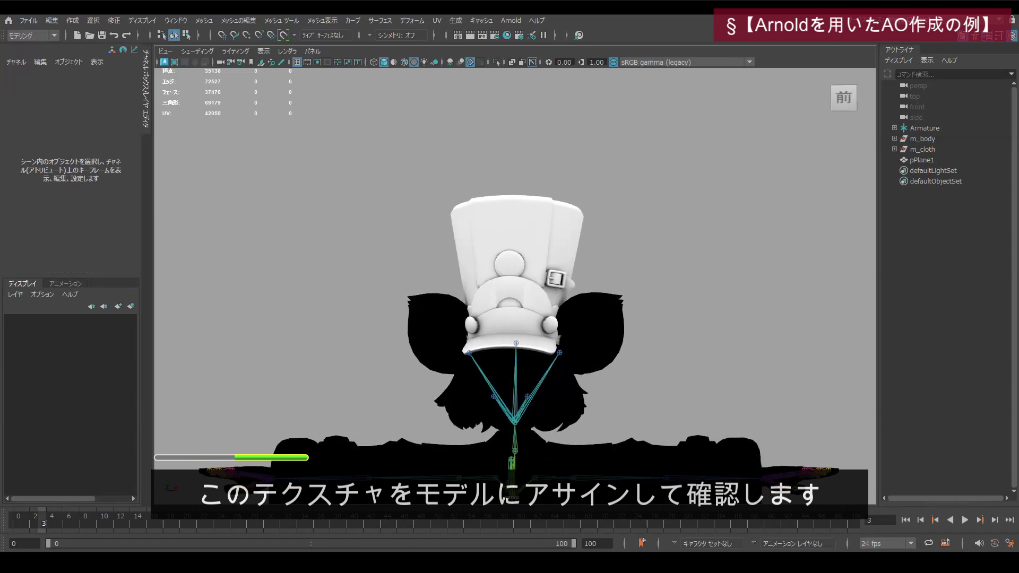
left_click(517, 249)
key("ctrl+1")
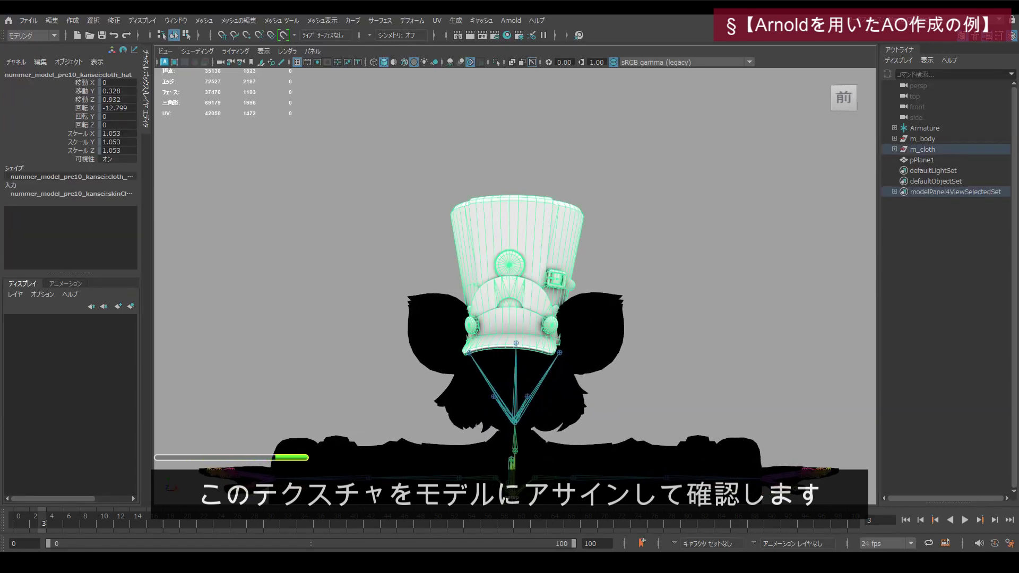
left_click(637, 276)
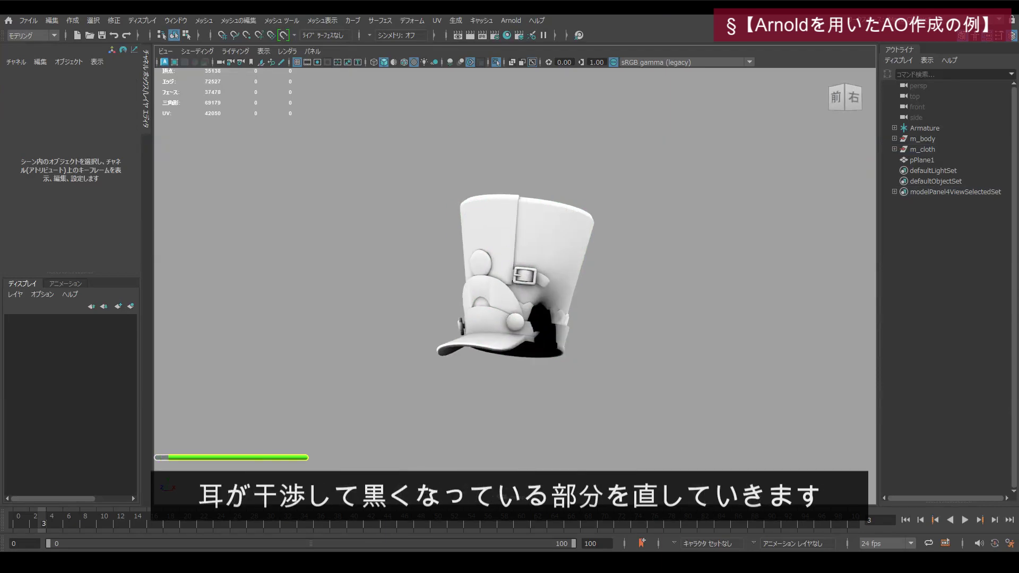
left_click_drag(520, 339, 526, 229, "alt")
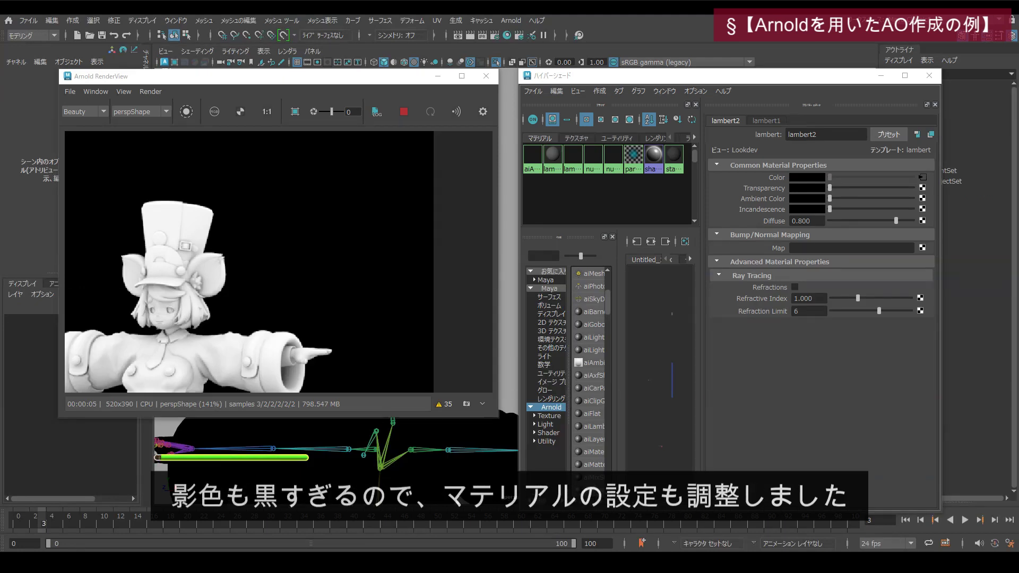
Lighten the Black colour of the aiAmbientOcclusion1 material to a medium grey
left_click(532, 158)
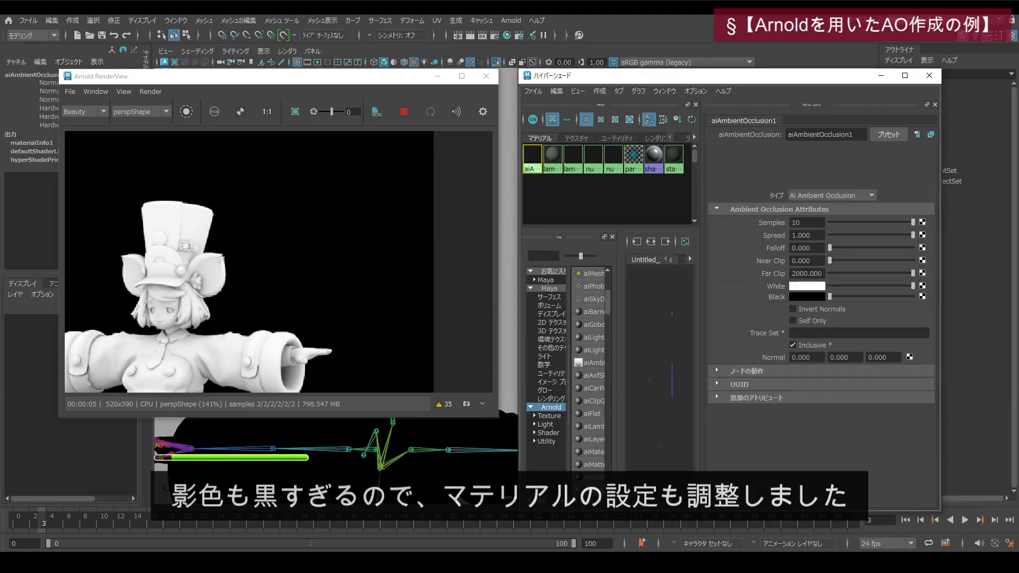
left_click_drag(830, 297, 838, 297)
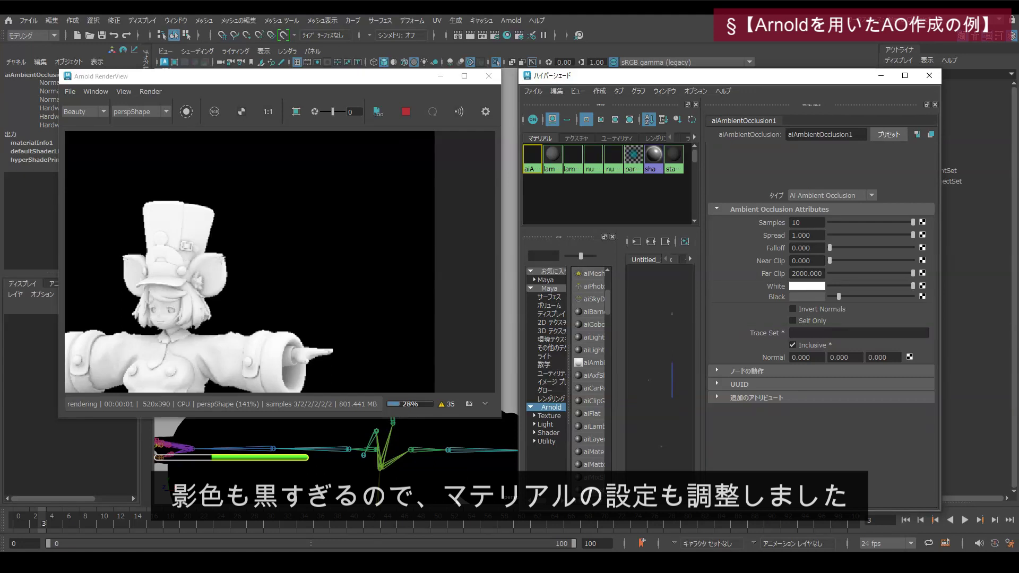
mouse_move(839, 296)
left_mouse_down()
mouse_move(864, 297)
mouse_move(843, 297)
left_mouse_up()
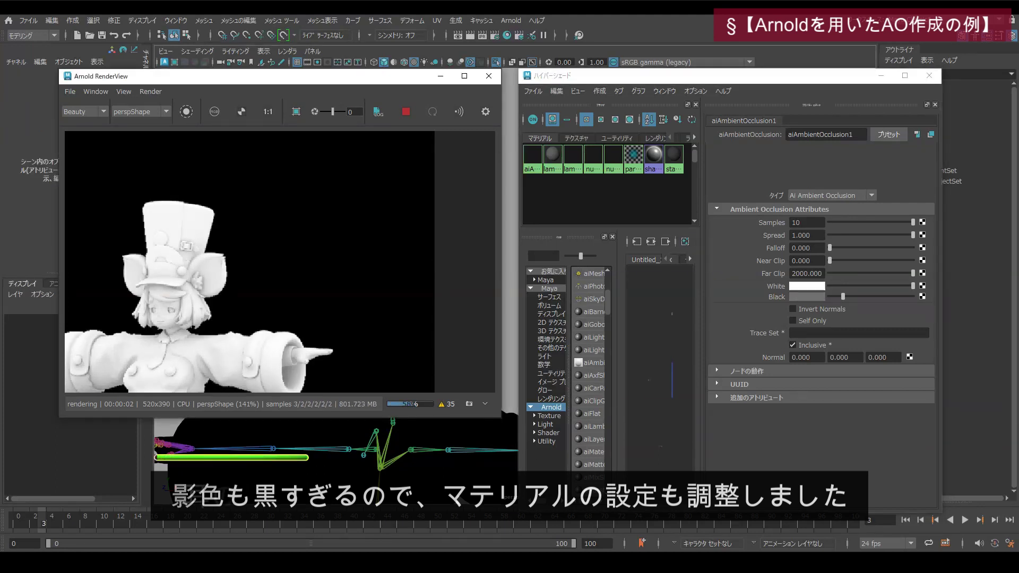
Hide the character's ears from the scene and check the hat's shading in the Arnold live render
left_click_drag(414, 81, 898, 84)
left_click(468, 305)
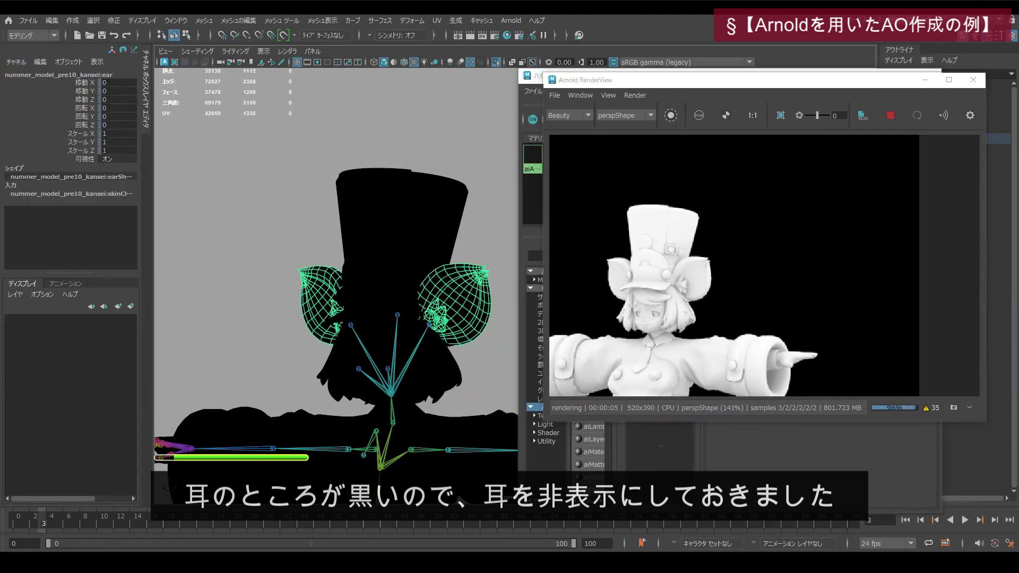
key("ctrl+h")
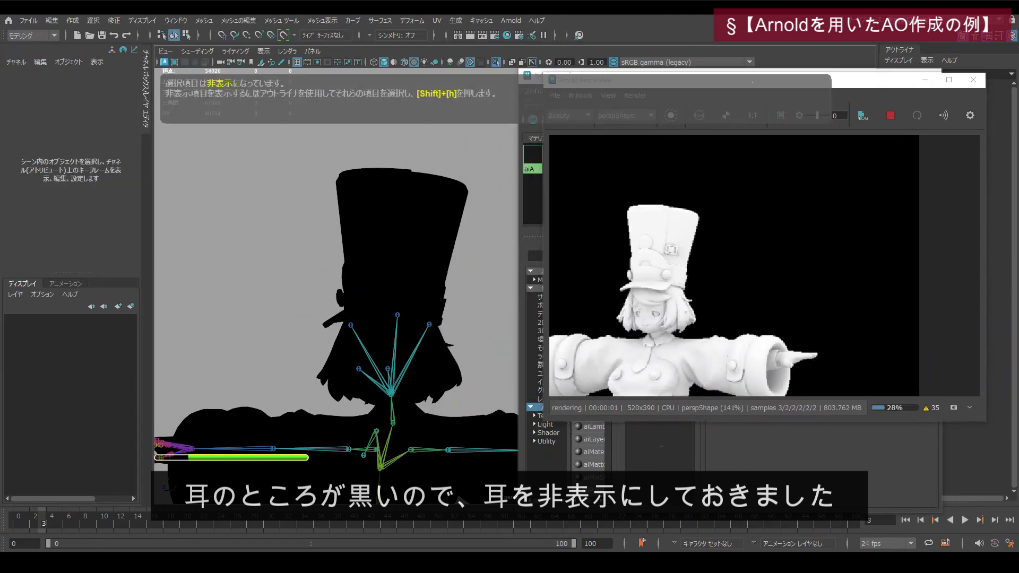
left_click_drag(847, 80, 375, 78)
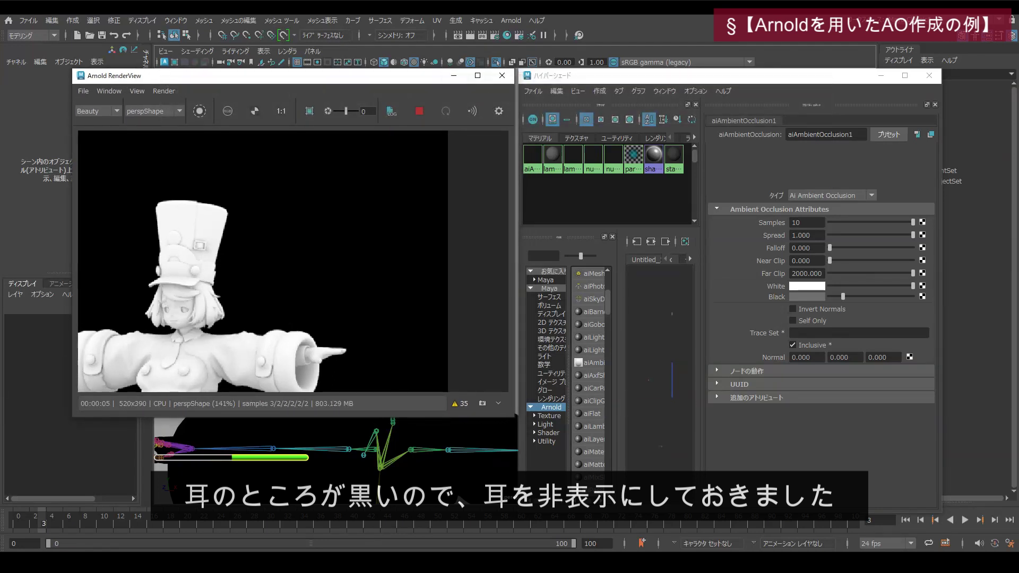
Bake the hat mesh again with Arnold's Render Selection To Texture, using output folder C:/works and resolution 4096
left_click_drag(398, 78, 912, 94)
left_click(401, 234)
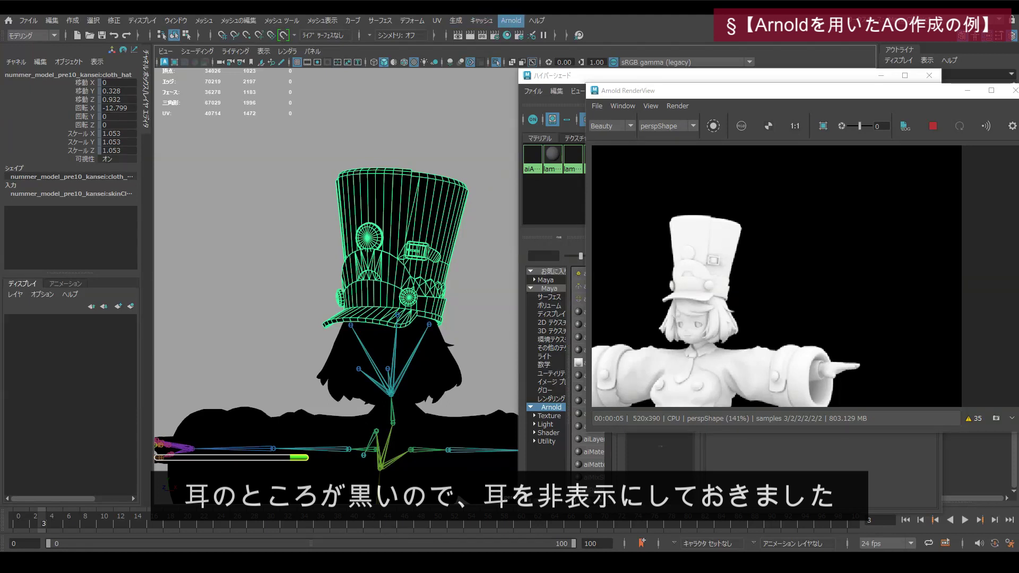
left_click(512, 20)
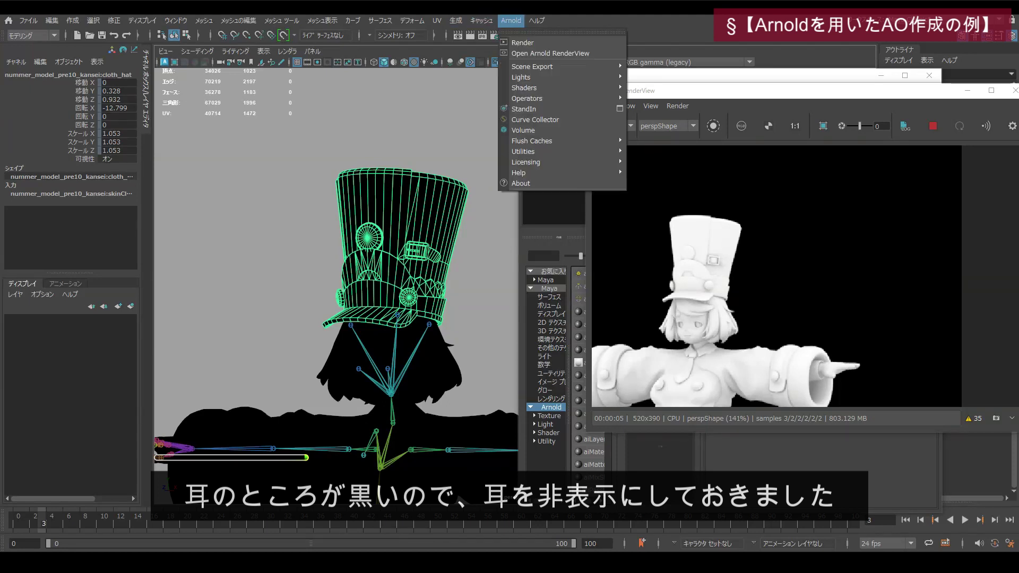
mouse_move(526, 152)
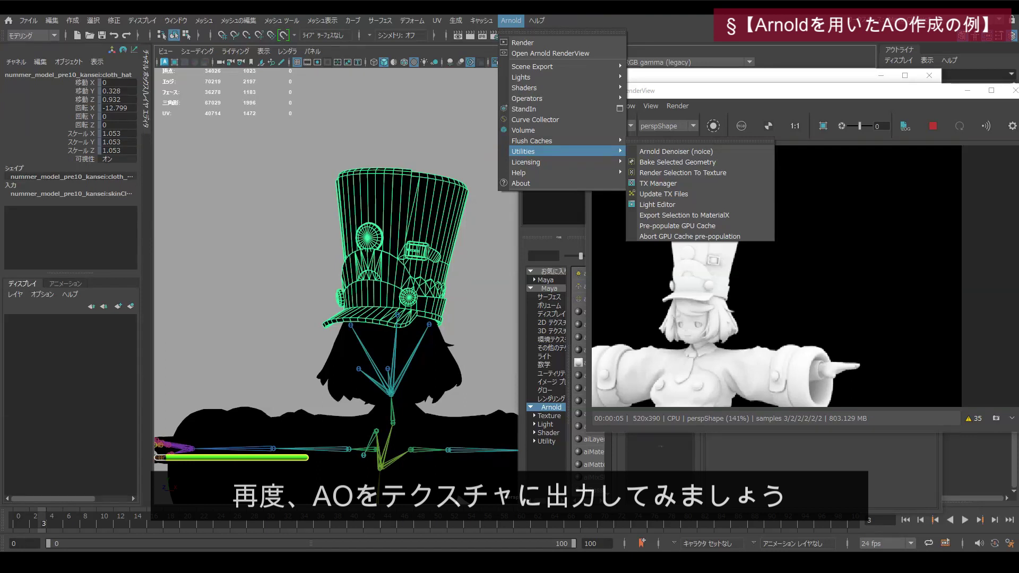
left_click(682, 173)
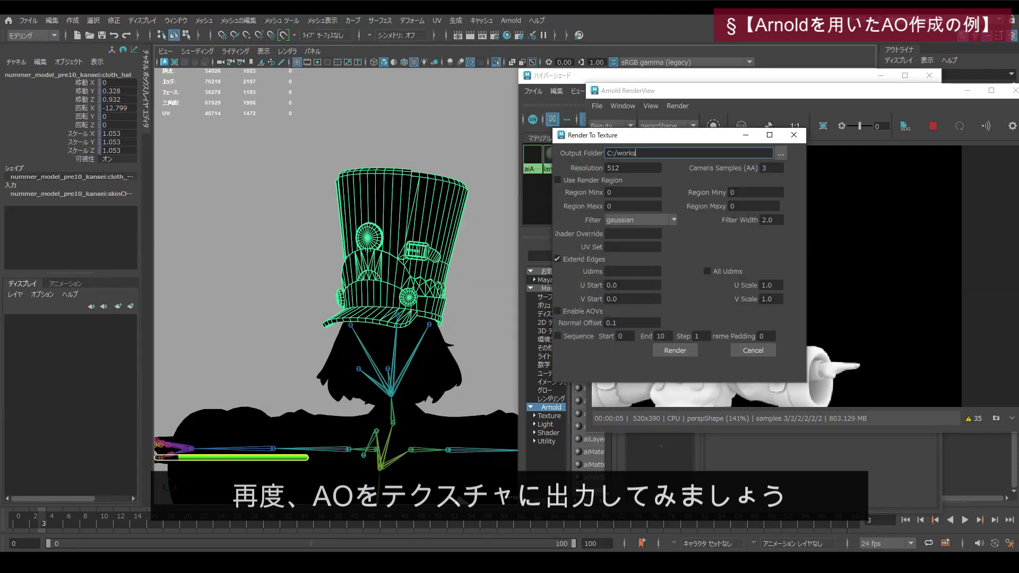
key("Tab")
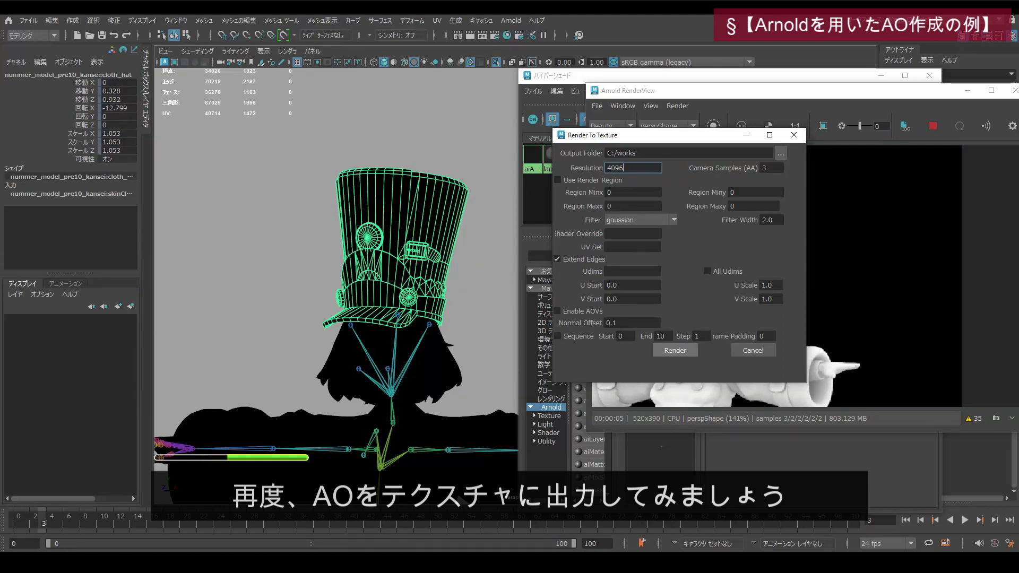
left_click(676, 351)
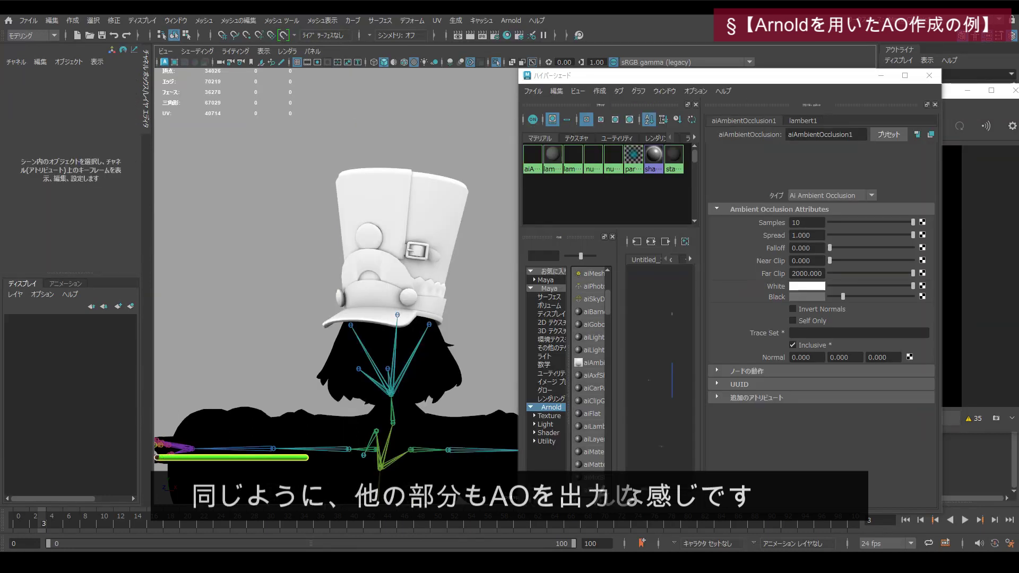
mouse_move(297, 287)
left_mouse_down("alt")
mouse_move(451, 286)
mouse_move(314, 287)
left_mouse_up("alt")
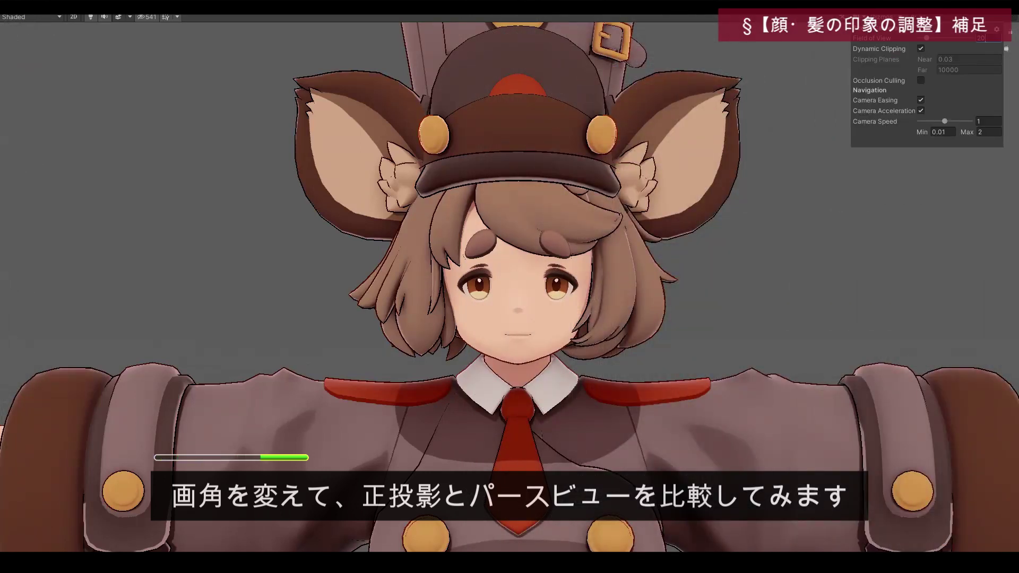
Switch to Unity, widen the scene camera's field of view to 90 and examine the character's face at close range
key("Escape")
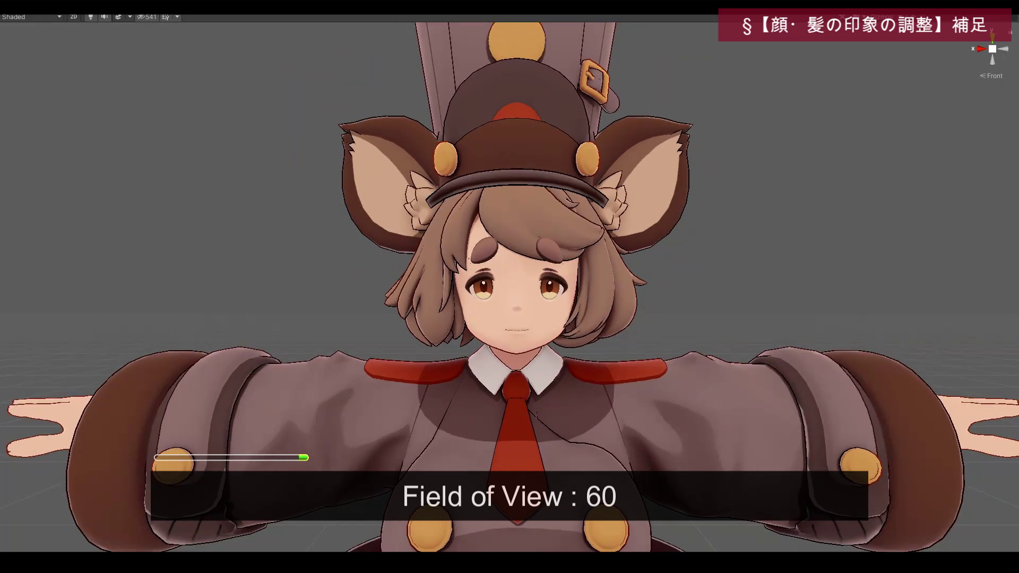
left_click(856, 17)
left_click_drag(944, 39, 955, 38)
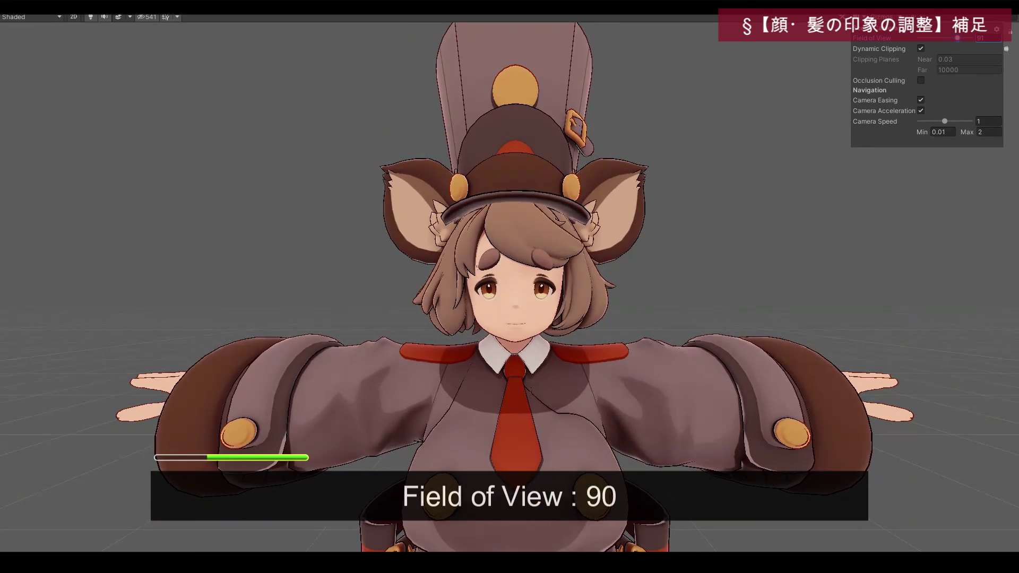
key("Escape")
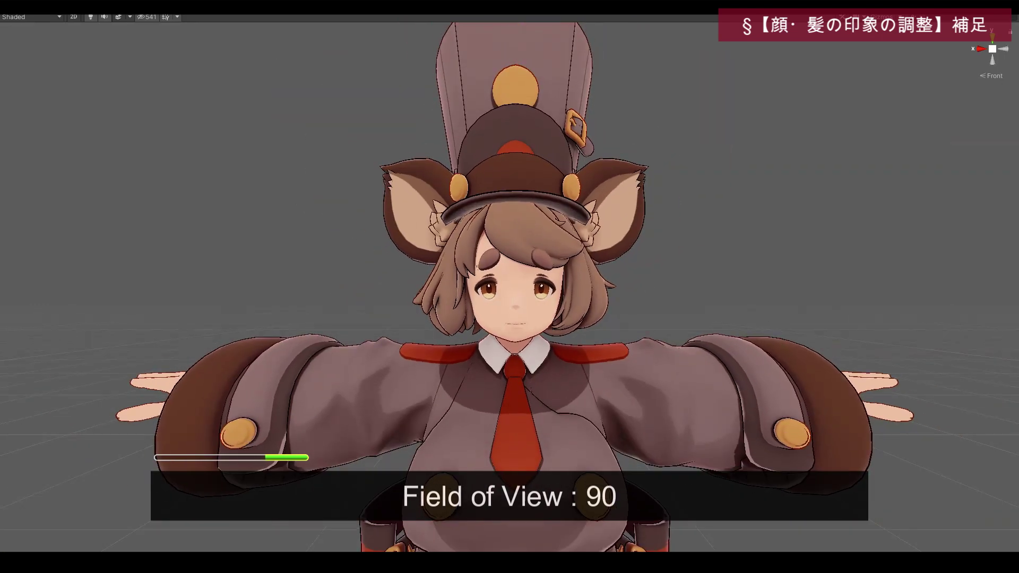
scroll(510, 287, "up", 5)
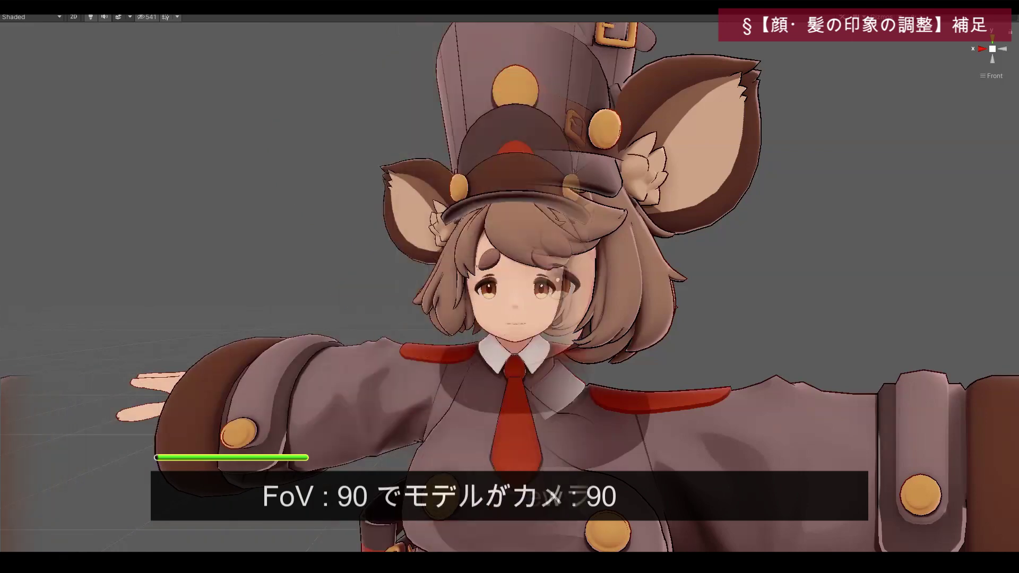
scroll(510, 286, "up", 5)
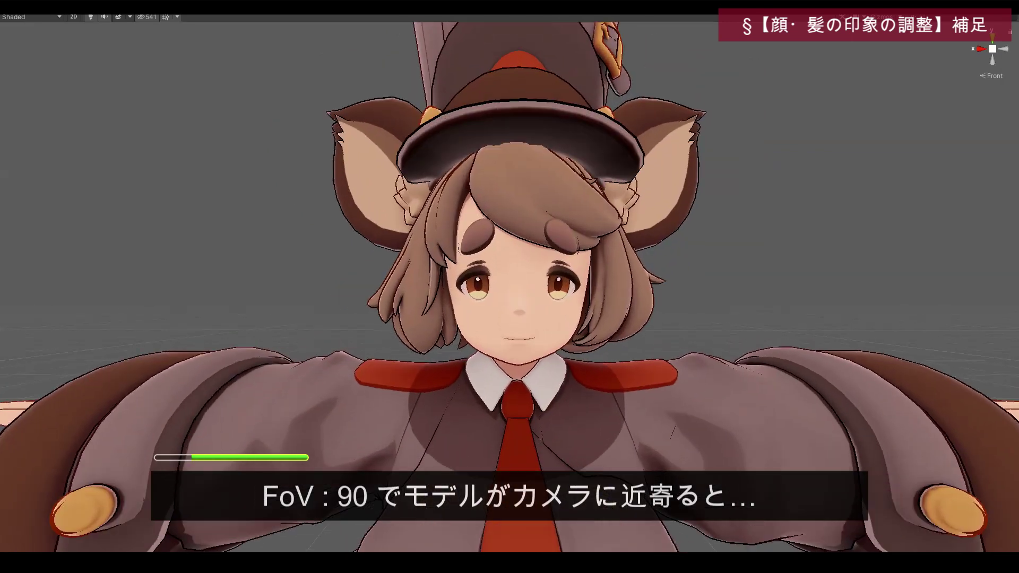
scroll(510, 287, "up", 3)
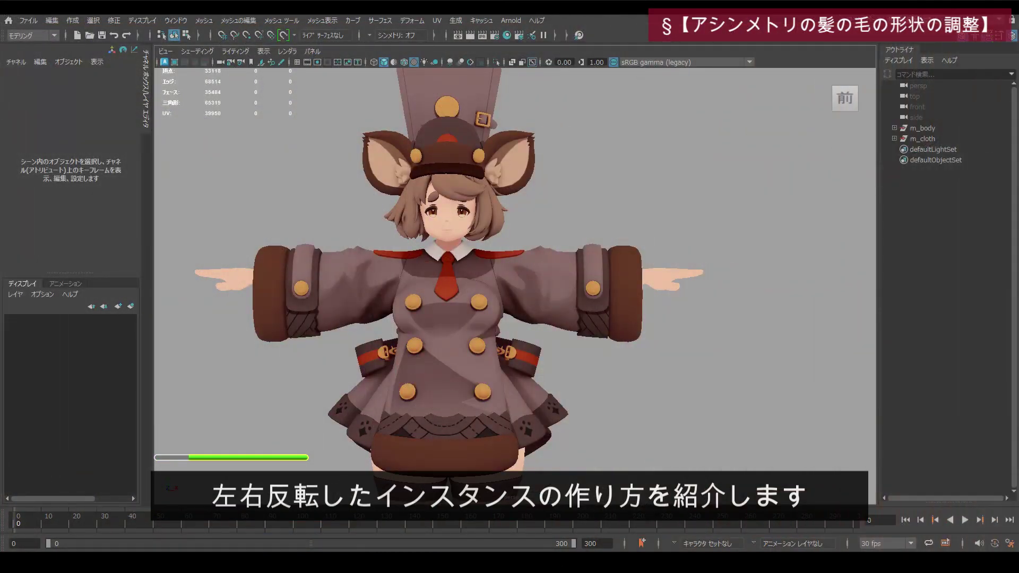
Create a mirrored instance of m_body with Duplicate Special, using Instance geometry, X scale -1 and one copy
left_click(923, 128)
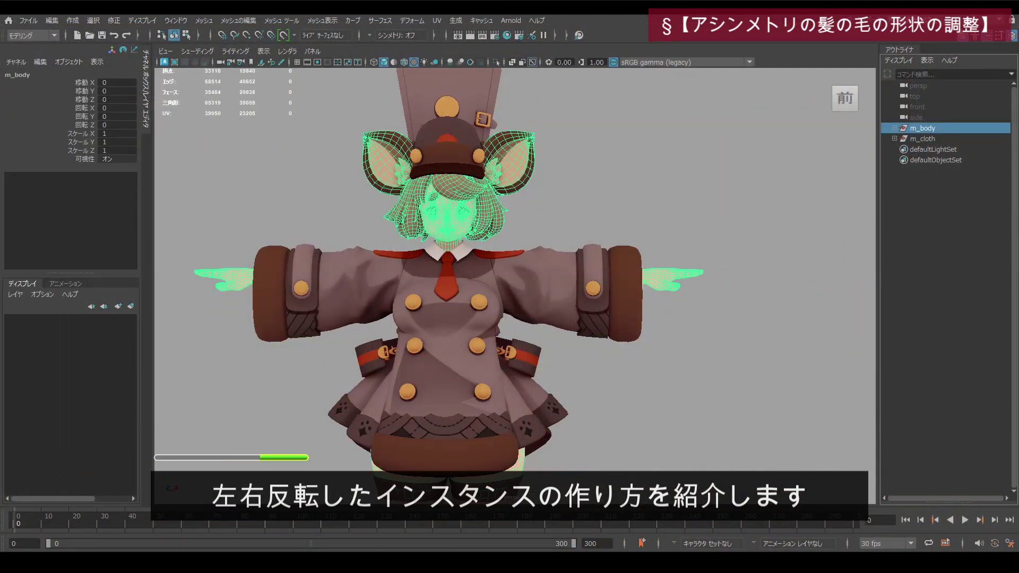
left_click(52, 21)
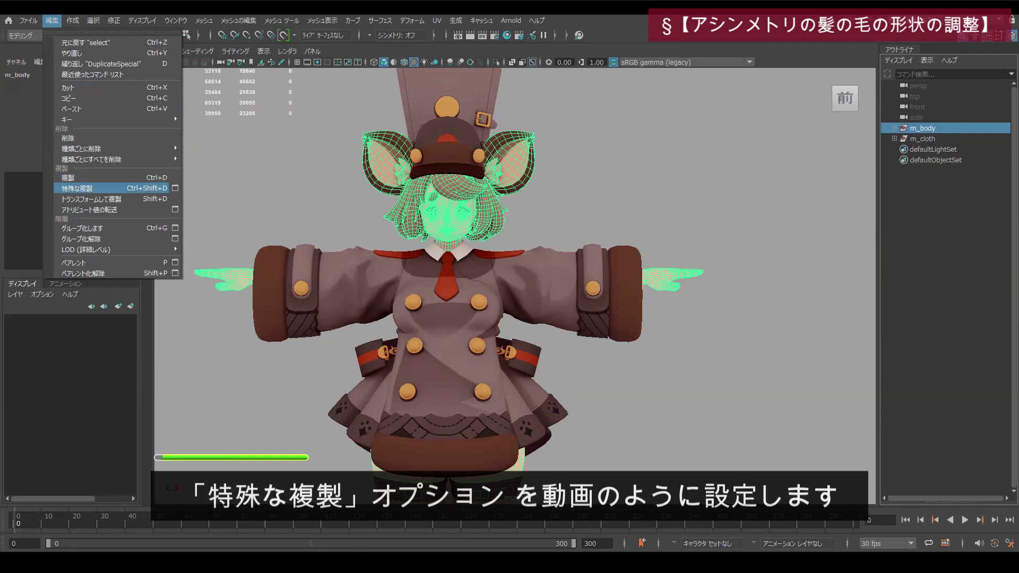
left_click(174, 188)
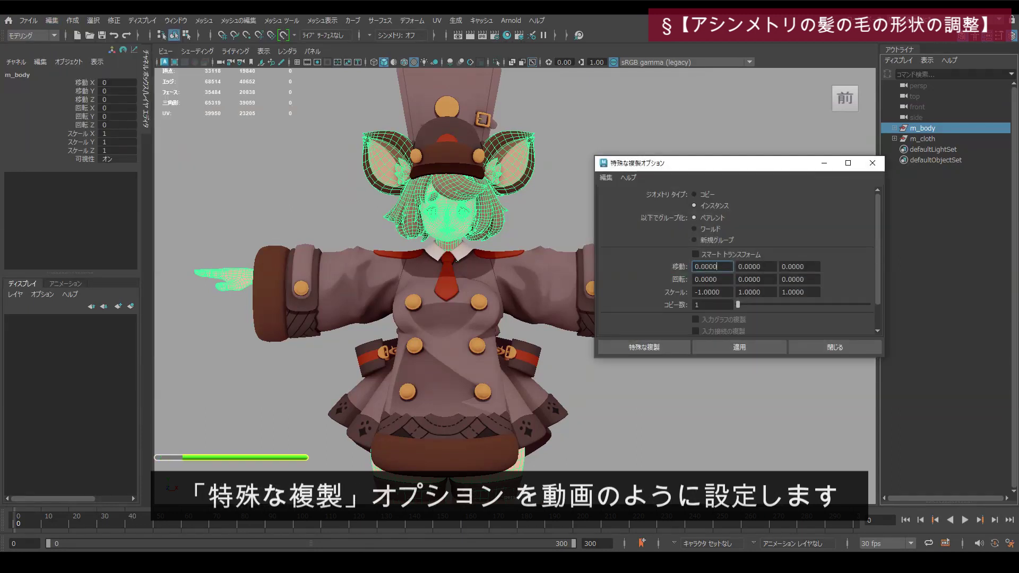
left_click_drag(694, 171, 698, 135)
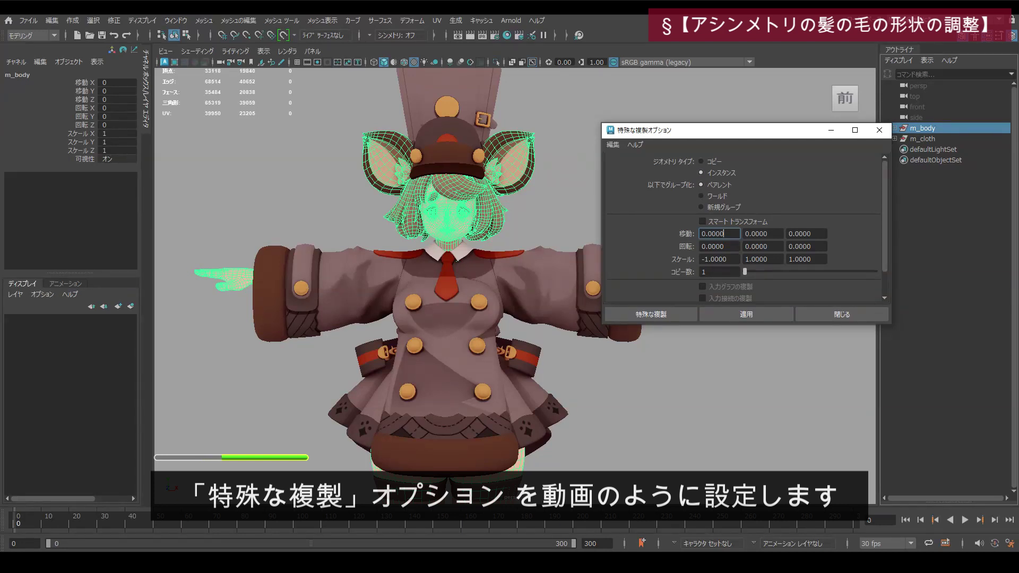
left_click(727, 246)
left_click(728, 259)
left_click(725, 271)
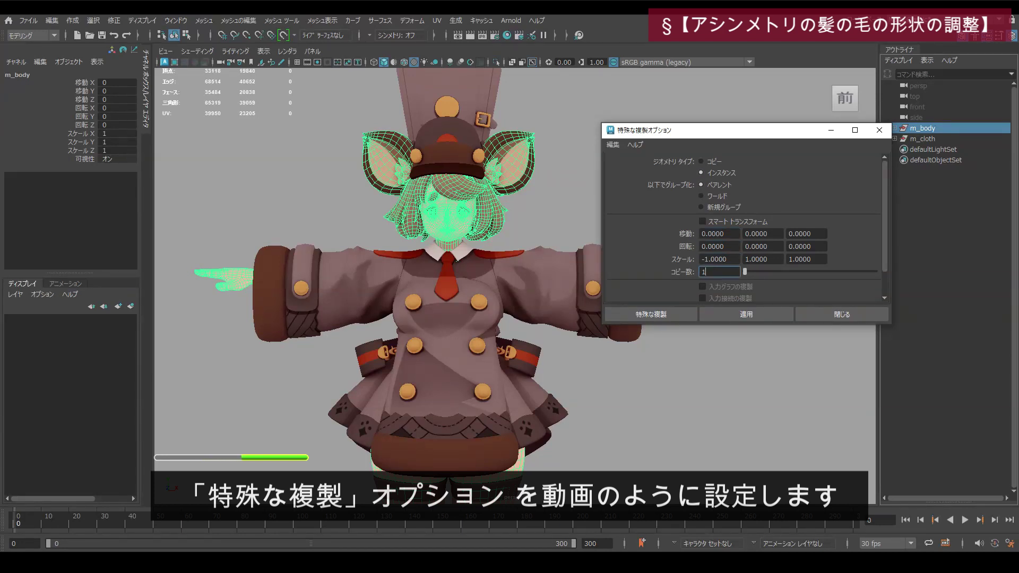
left_click(747, 314)
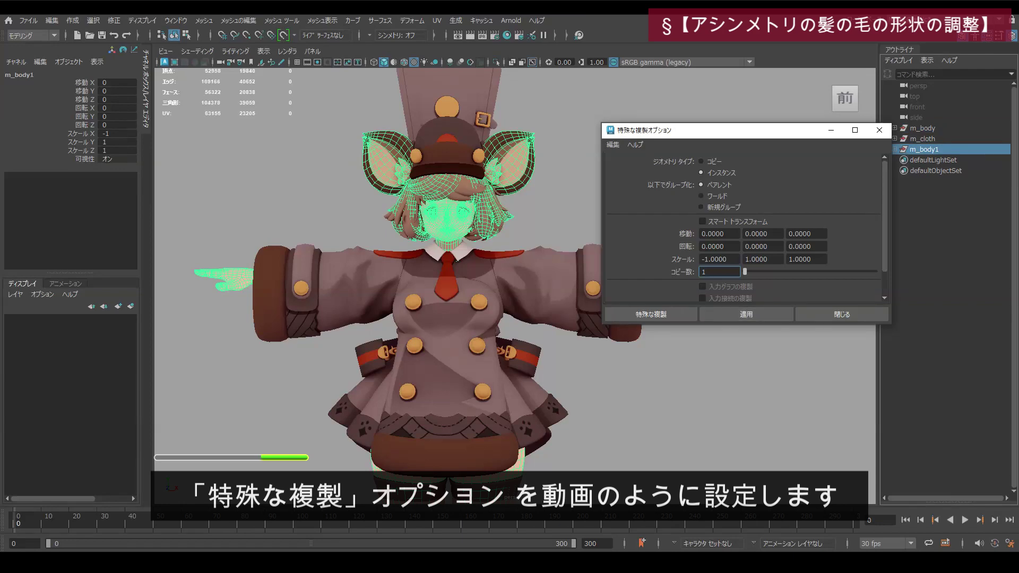
left_click(842, 314)
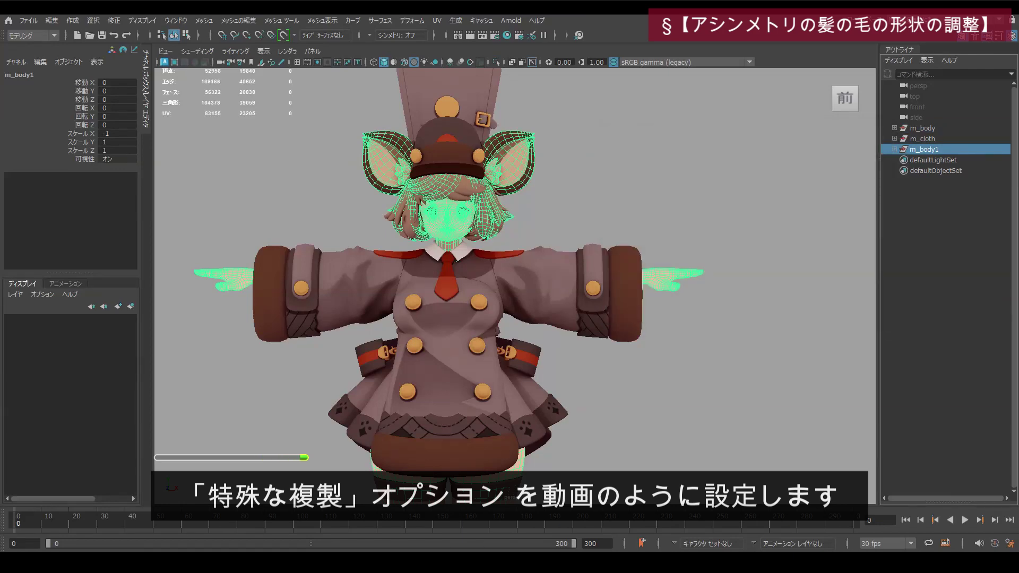
Move the mirrored body instance about 49.8 units along X so it stands beside the original character
scroll(515, 319, "down", 2)
middle_click_drag(515, 340, 500, 184, "alt")
left_click_drag(496, 476, 658, 475)
middle_click_drag(515, 212, 494, 426, "alt")
scroll(515, 287, "up", 3)
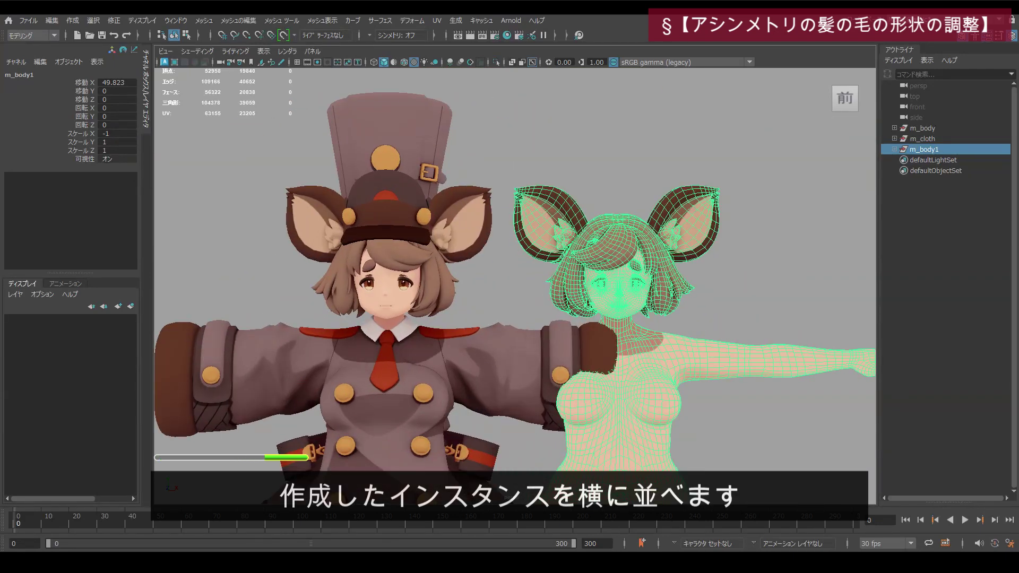
Try pulling the outermost hair tip on the instance's straight-arm side outward with soft-selected vertices, and undo the move
scroll(515, 287, "up", 2)
left_click(770, 287)
left_click(695, 276)
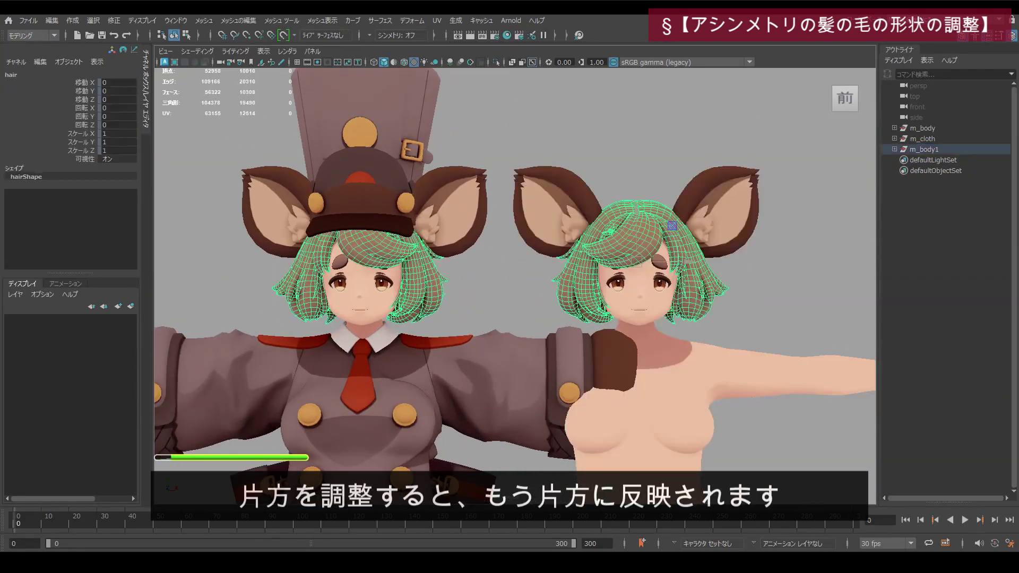
key("F9")
left_click(729, 289)
key("b")
left_click_drag(782, 289, 787, 289)
key("ctrl+z")
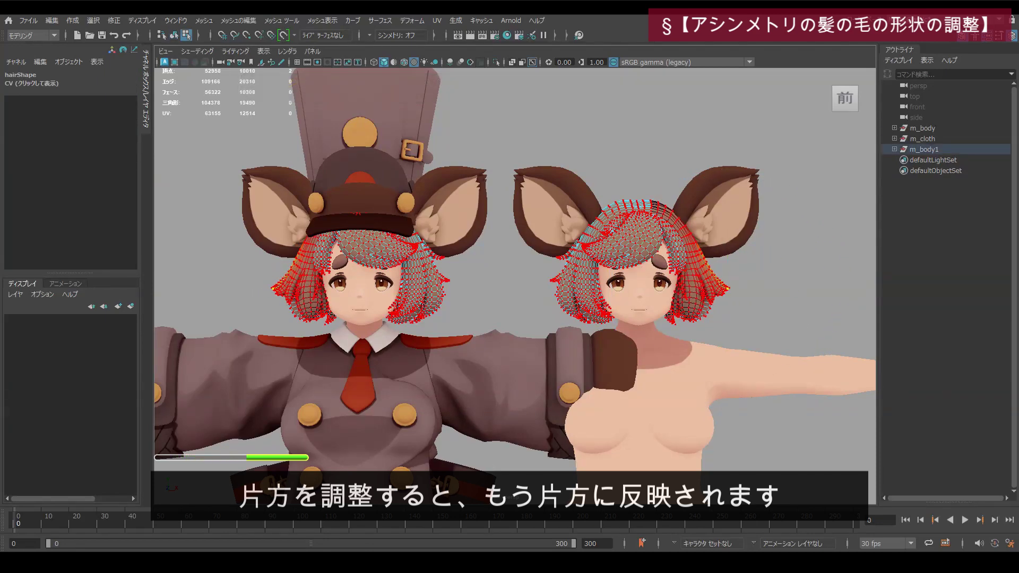
Try moving the instance's opposite outer hair tip and its fringe tip sideways, undo both moves and return to object selection
left_click(551, 280)
key("b")
left_click_drag(604, 281, 600, 281)
key("ctrl+z")
left_click(583, 247)
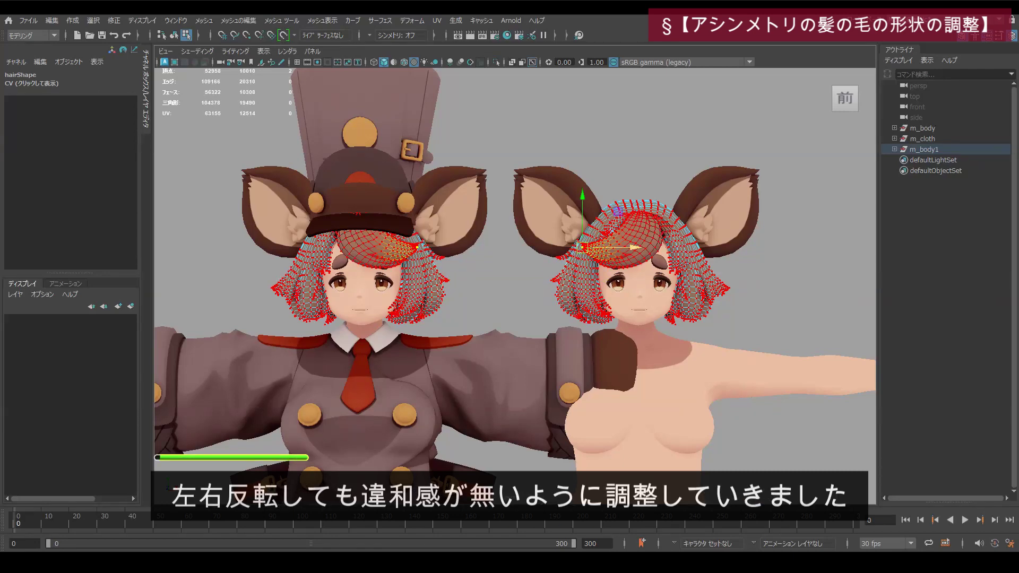
mouse_move(635, 247)
left_mouse_down()
mouse_move(647, 248)
mouse_move(622, 247)
left_mouse_up()
key("ctrl+z")
key("F8")
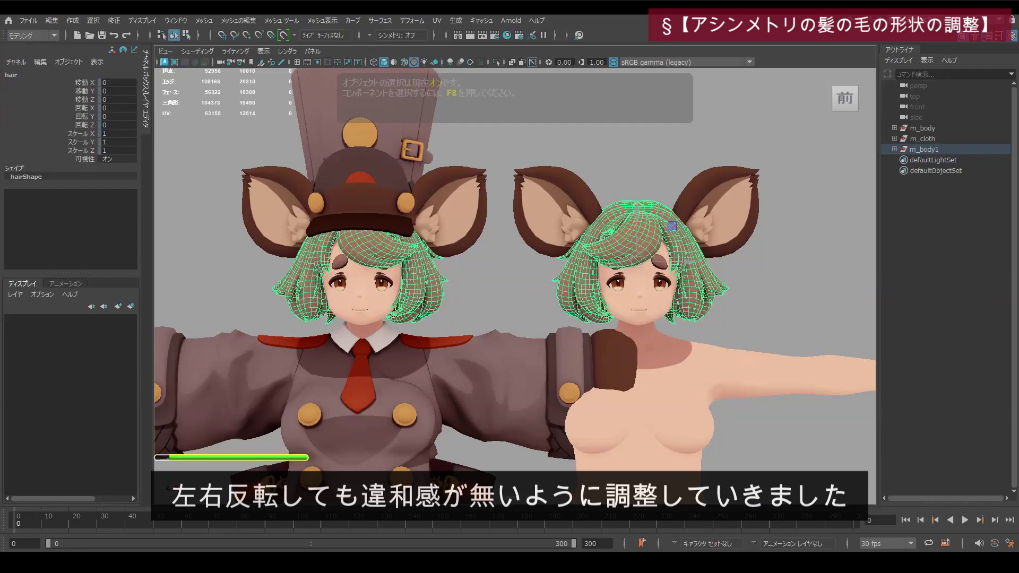
Hide the original character's hat to expose the whole hairstyle beside its mirrored instance
left_click(400, 126)
key("ctrl+h")
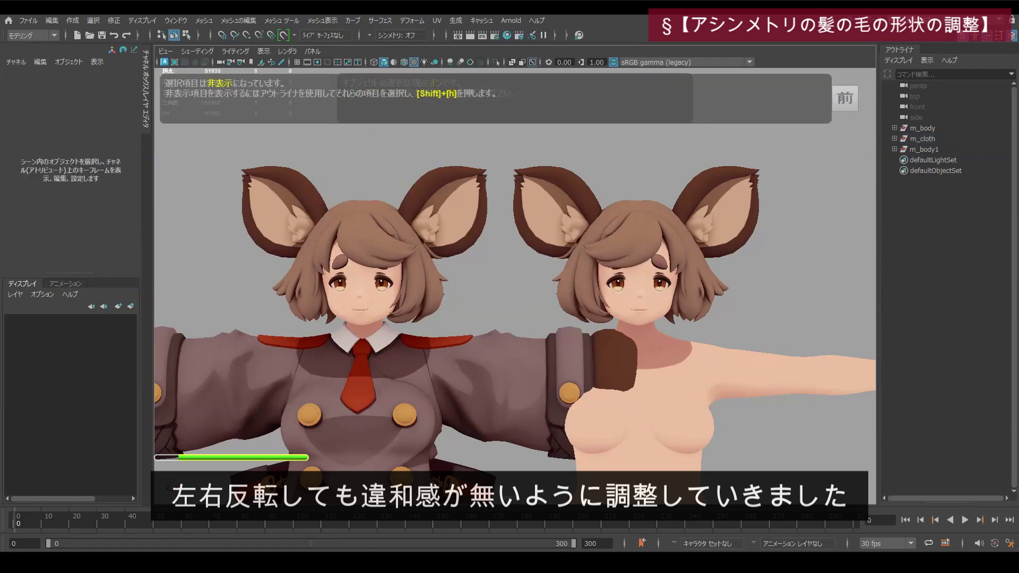
scroll(515, 287, "down", 4)
mouse_move(515, 287)
left_mouse_down("alt")
mouse_move(563, 289)
mouse_move(537, 298)
mouse_move(517, 340)
mouse_move(514, 441)
mouse_move(514, 287)
left_mouse_up("alt")
scroll(513, 287, "up", 4)
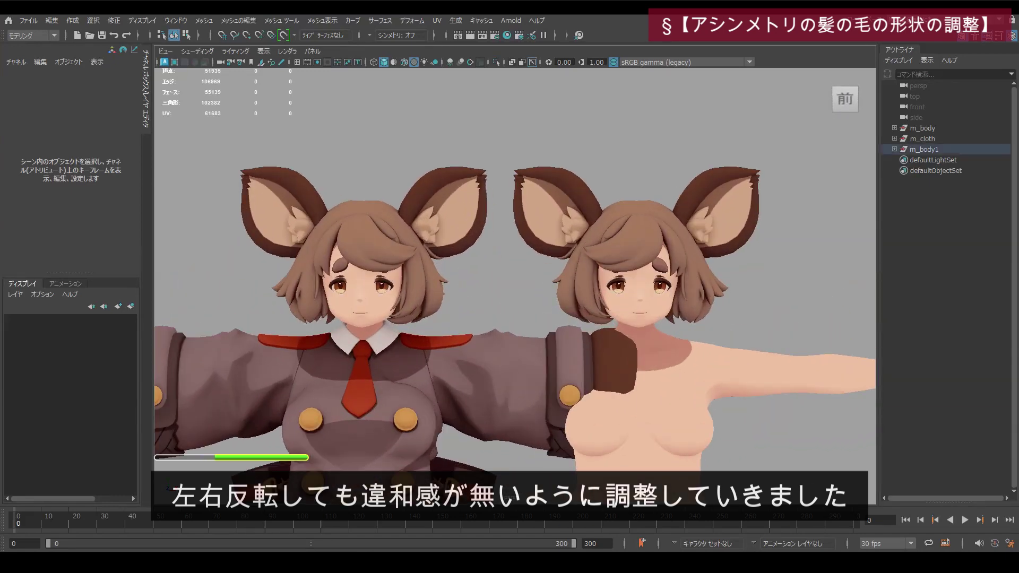
Try shifting the instance's lower inner hair tip beside the cheek nearest the original sideways with soft-selected vertices, and undo the move
left_click(674, 228)
scroll(516, 285, "up", 2)
key("F9")
left_click(632, 316)
key("b")
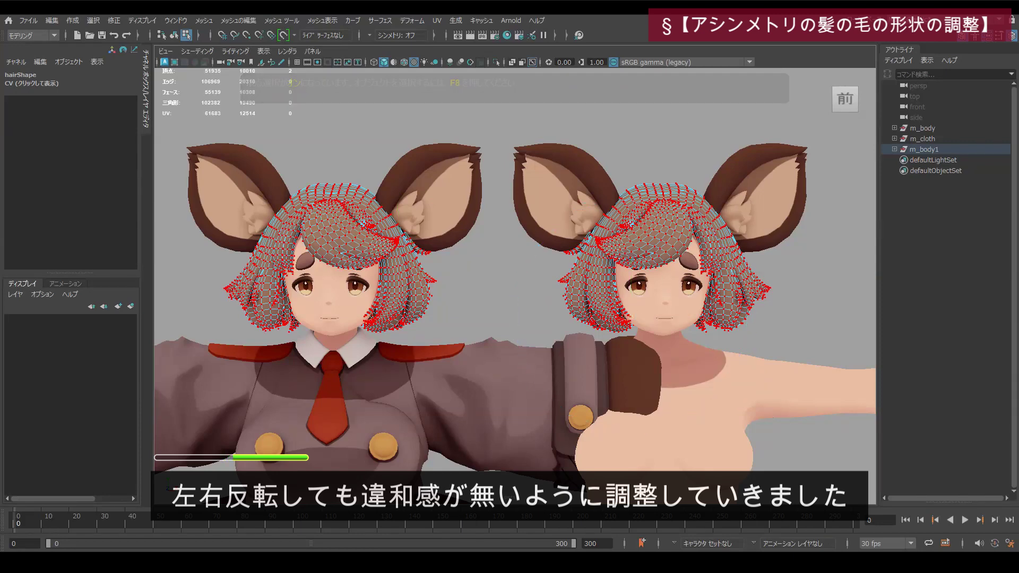
left_click_drag(626, 311, 682, 317)
key("w")
key("b")
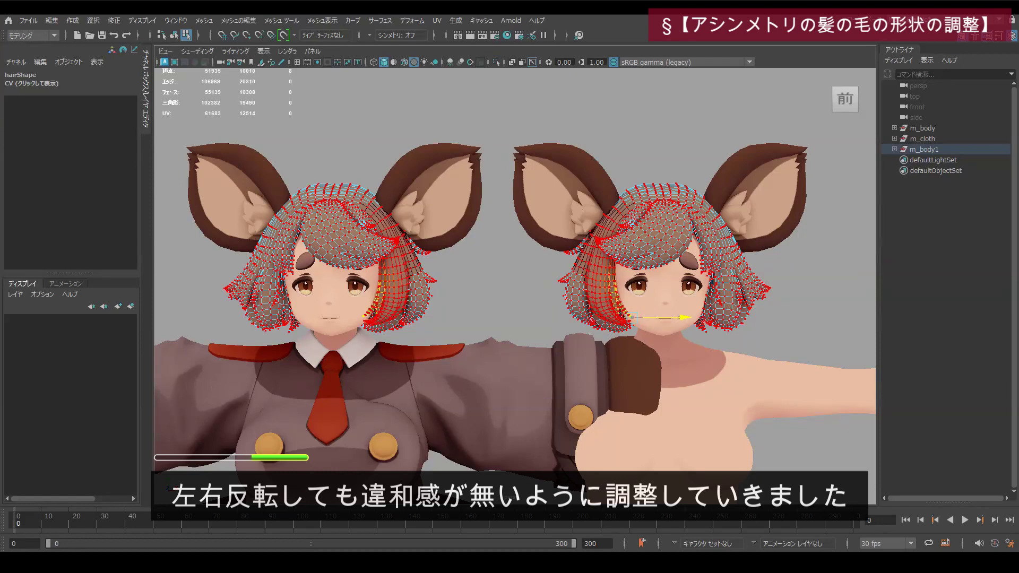
key("ctrl+z")
key("ctrl+z")
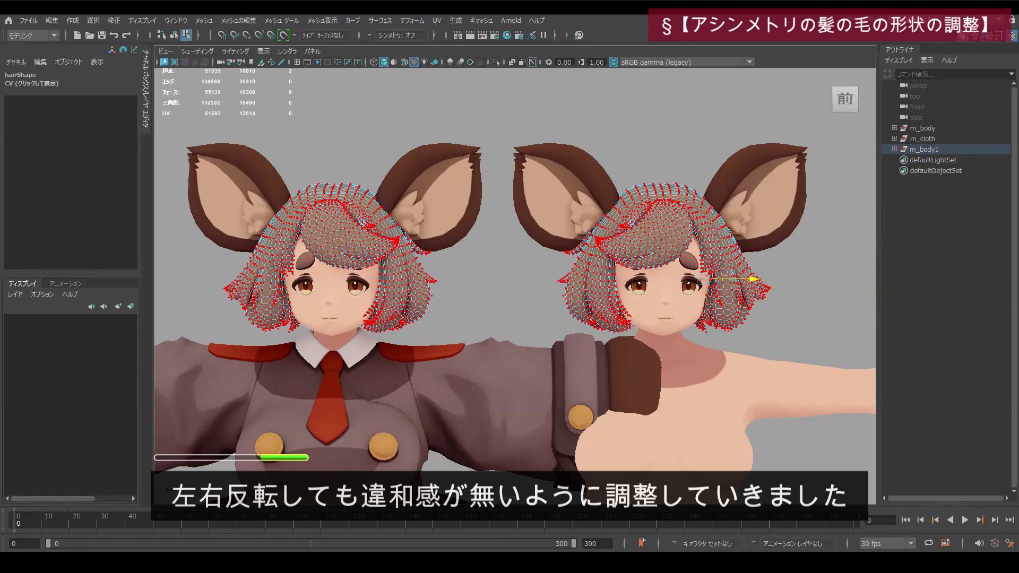
Nudge the temple strand on the instance's straight-arm side slightly along X with a smaller soft selection, and return to object selection
key("b")
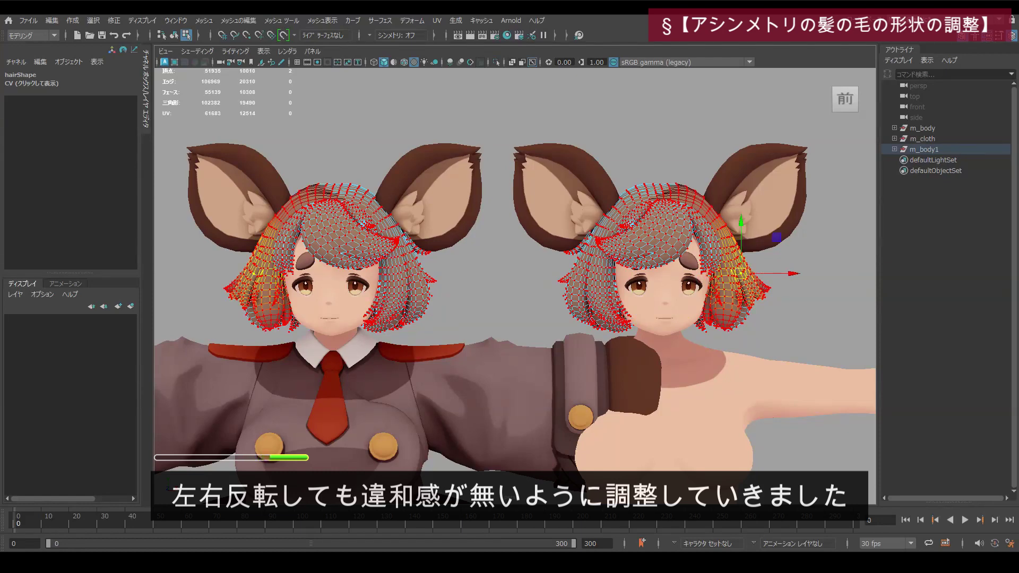
left_click(698, 285)
key("b")
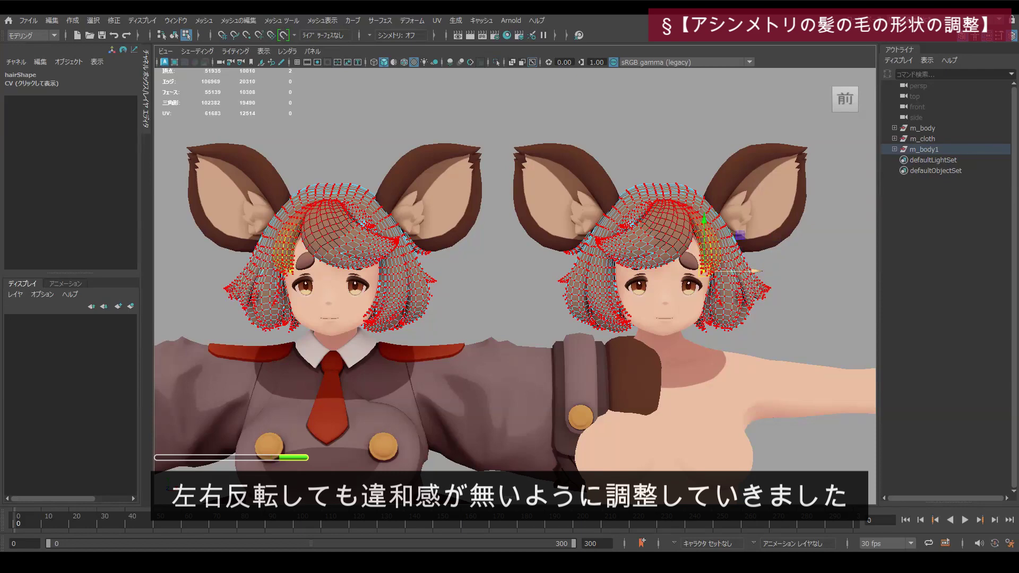
left_click_drag(705, 272, 707, 272)
scroll(515, 287, "down", 2)
key("F8")
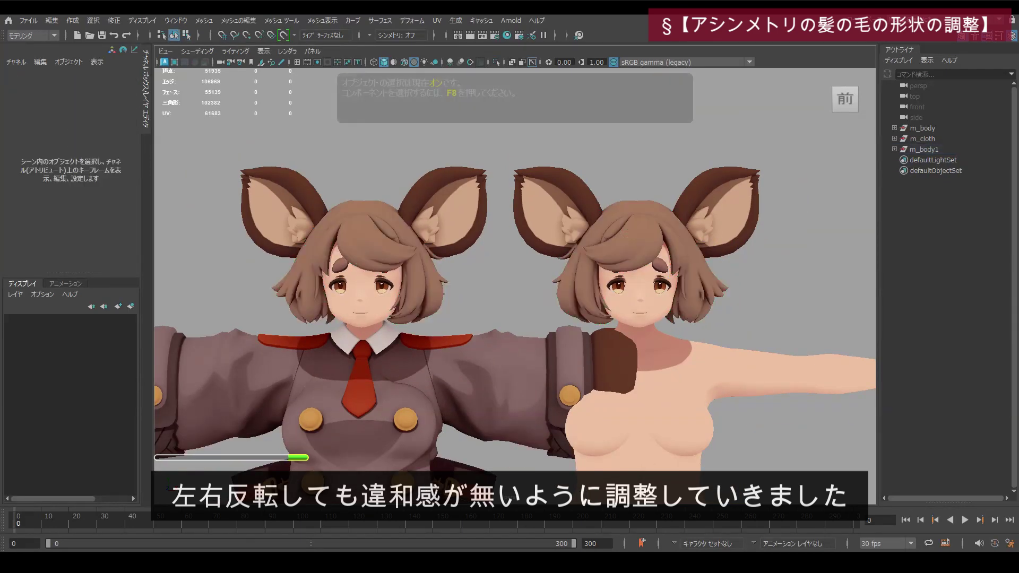
scroll(515, 319, "down", 3)
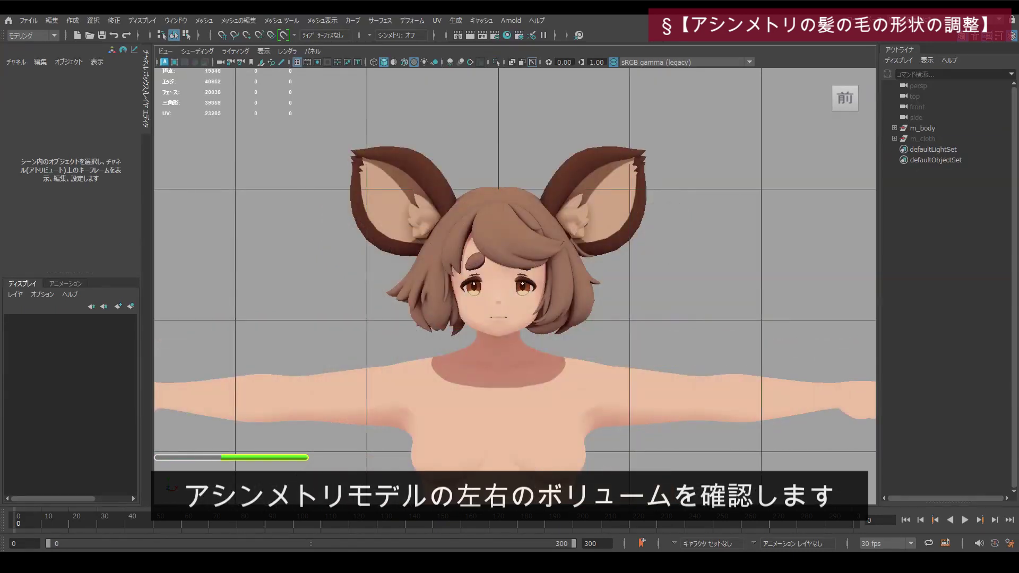
Create a polygon cube at the origin and raise it to Y 124.097, level with the character's face
left_click(72, 21)
mouse_move(106, 51)
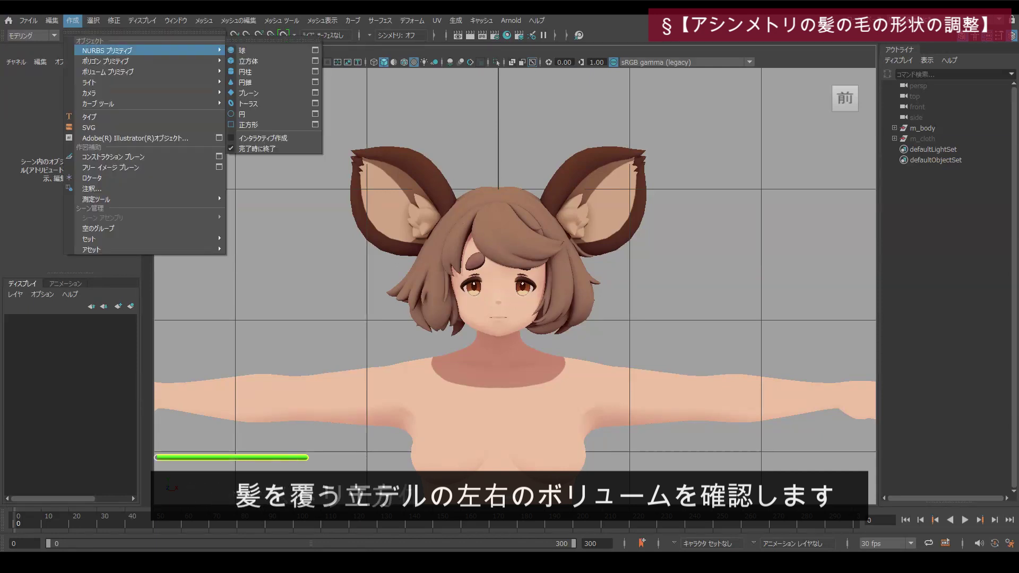
left_click(250, 72)
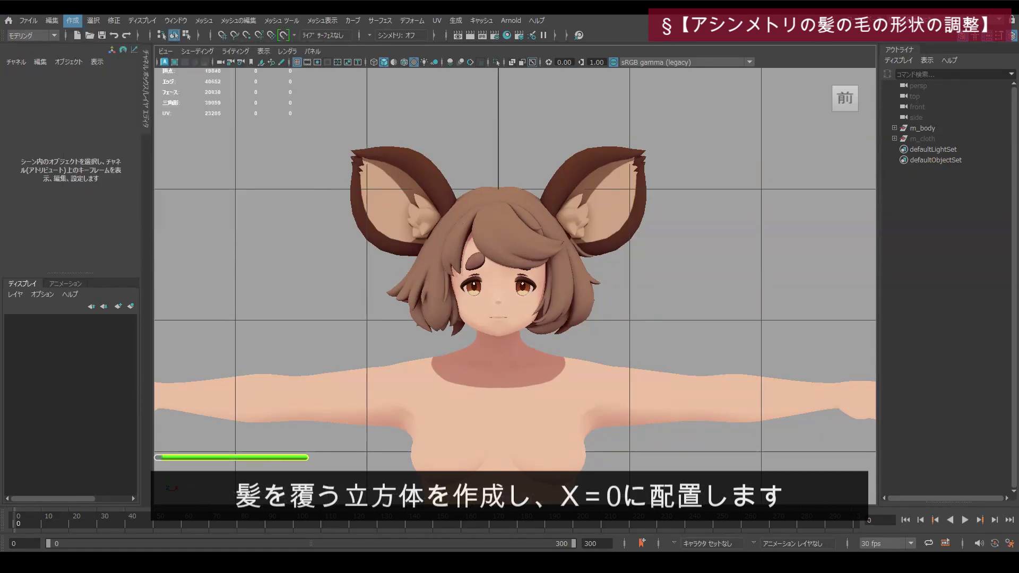
scroll(515, 286, "down", 10)
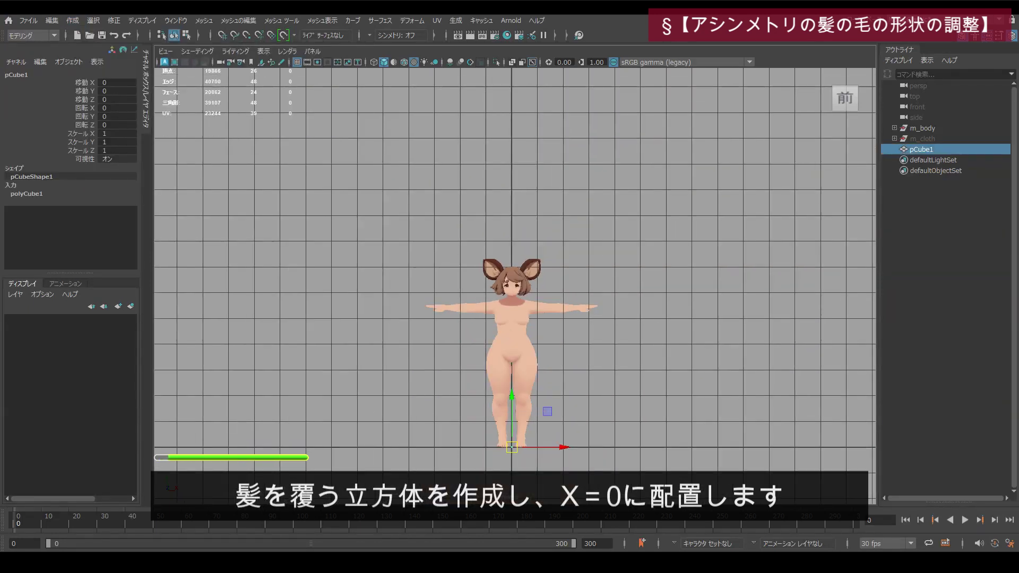
left_click_drag(512, 397, 512, 237)
scroll(512, 237, "up", 10)
Scale the cube uniformly to 34.013 around the head, using wireframe display to match the hair's width
key("e")
key("r")
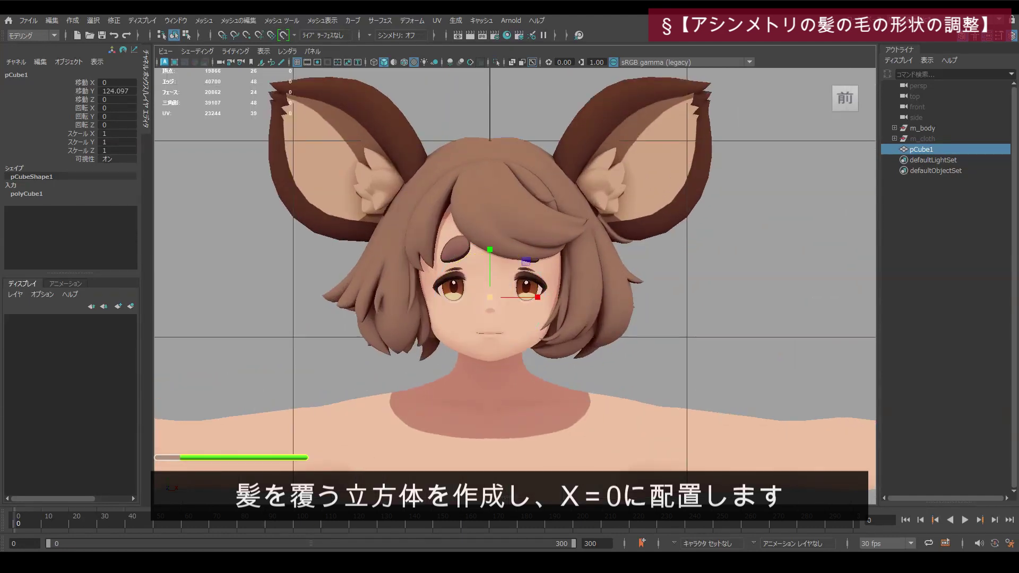
left_click_drag(490, 297, 677, 297)
key("4")
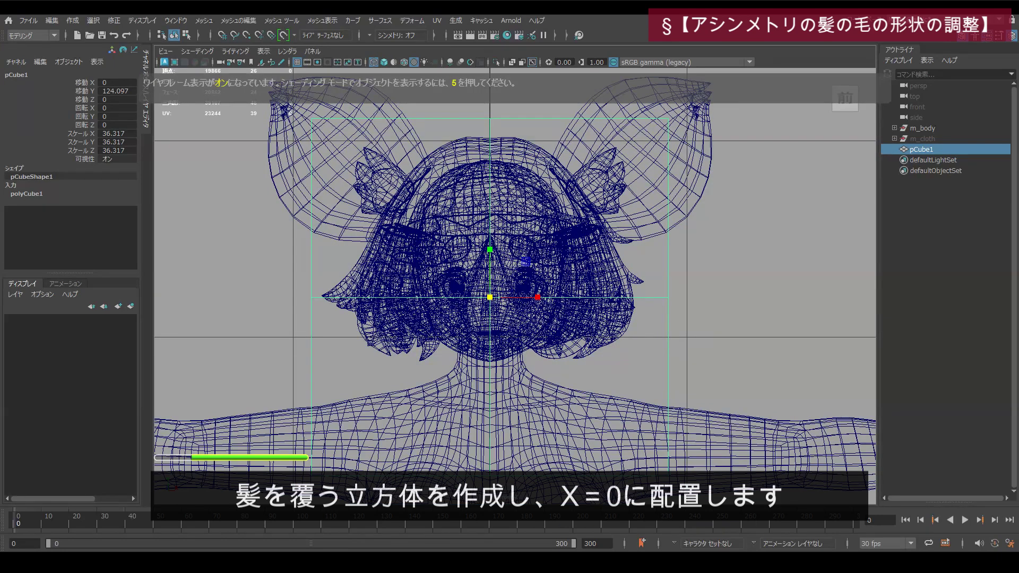
scroll(490, 297, "down", 1)
key("w")
key("e")
key("r")
left_click_drag(492, 297, 489, 296)
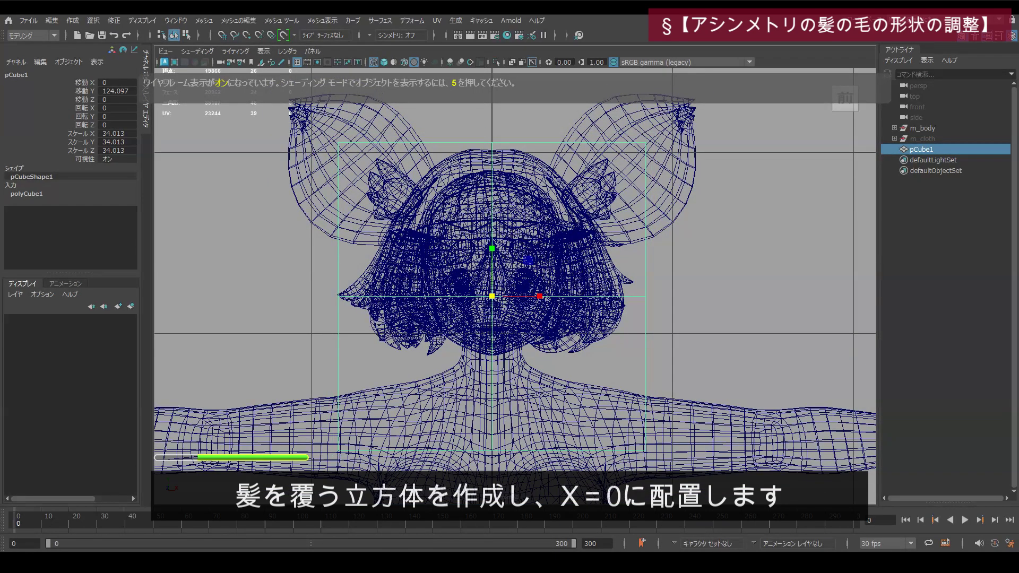
Fit the cube around the hair at Y 128.735, with X and Z scale 34.284 and Y scale 24.341
key("w")
left_click_drag(492, 244, 493, 223)
key("e")
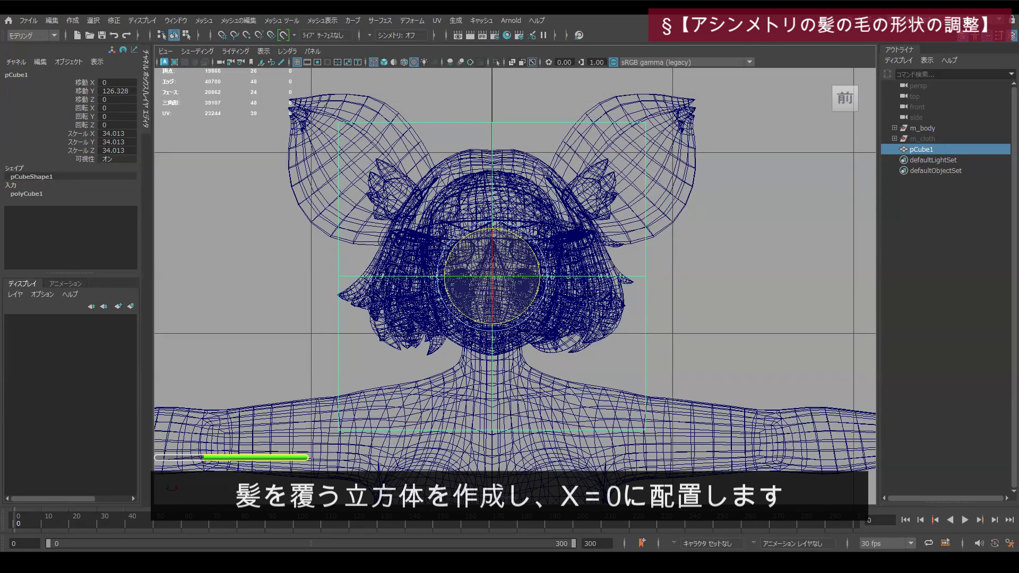
key("r")
left_click_drag(493, 276, 494, 276)
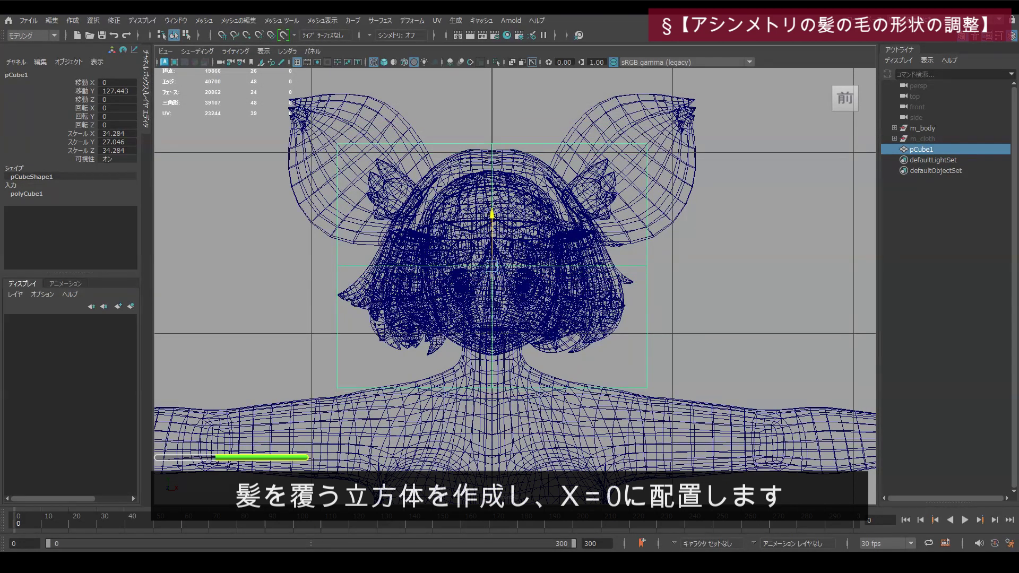
left_click_drag(492, 215, 492, 203)
scroll(492, 203, "down", 4)
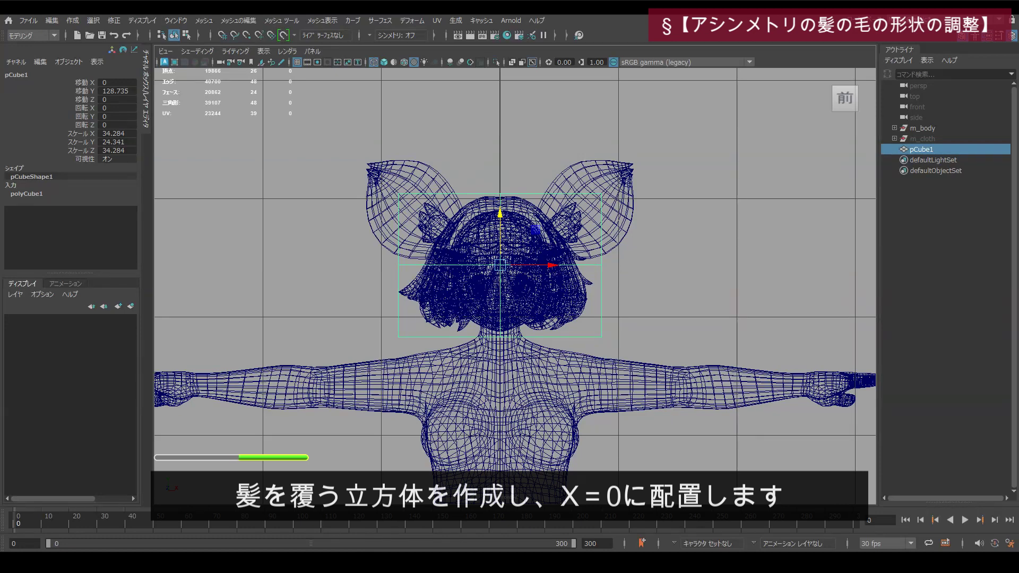
Restore textured shading and switch the viewport to the perspective camera
left_click(288, 52)
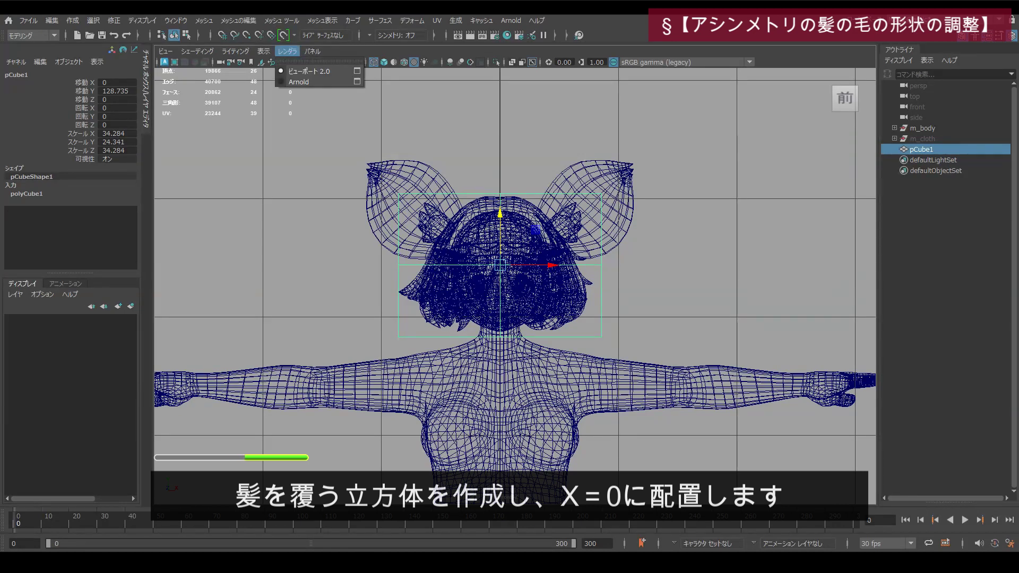
left_click(330, 143)
key("6")
left_click(312, 52)
left_click(433, 83)
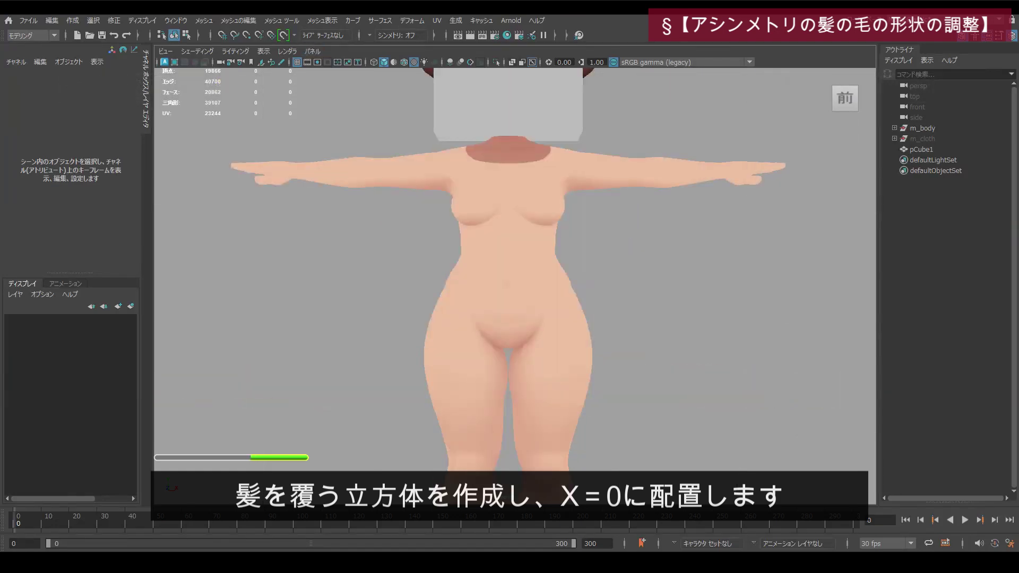
scroll(510, 266, "down", 4)
Set the cube's Z scale to 31.236 against the hair's depth seen from above, and restore the shaded front view
left_click_drag(510, 266, 510, 383, "alt")
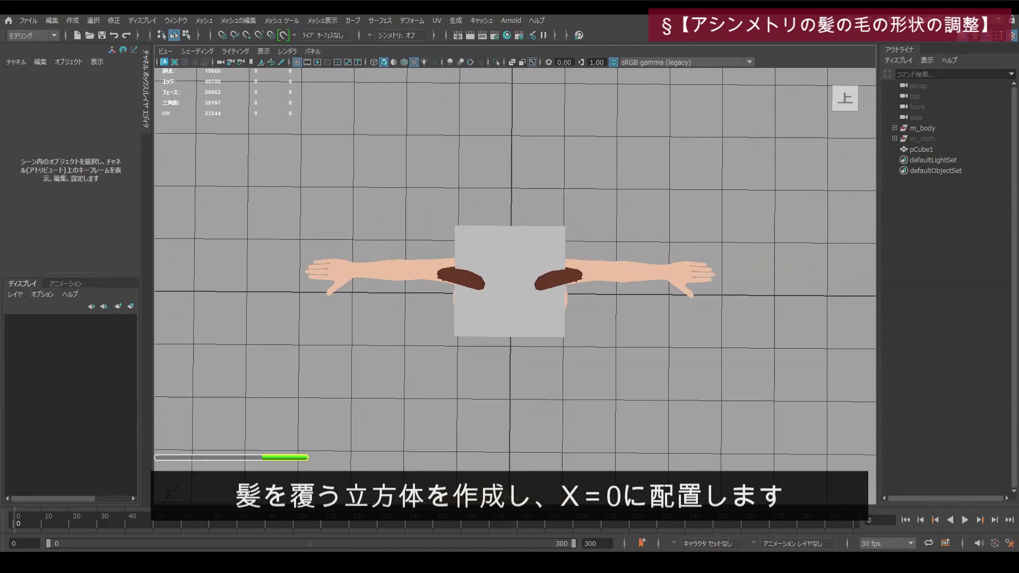
left_click(510, 298)
key("4")
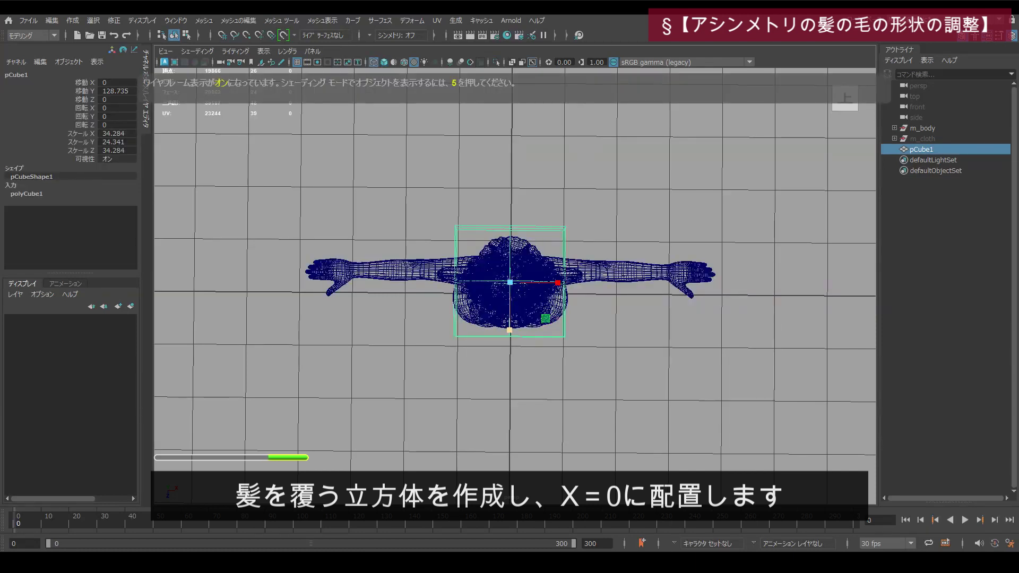
key("w")
key("5")
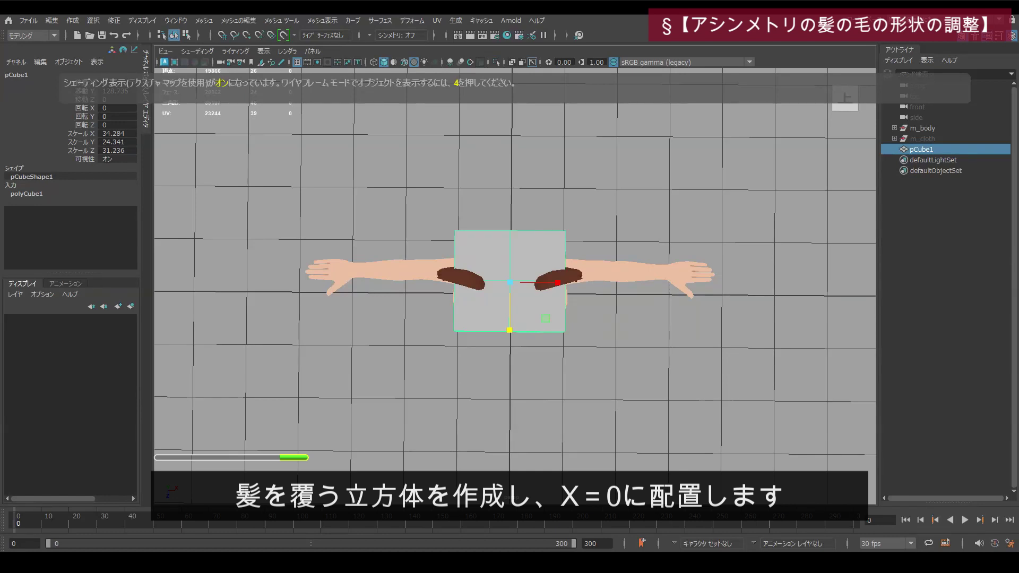
left_click_drag(510, 371, 509, 229, "alt")
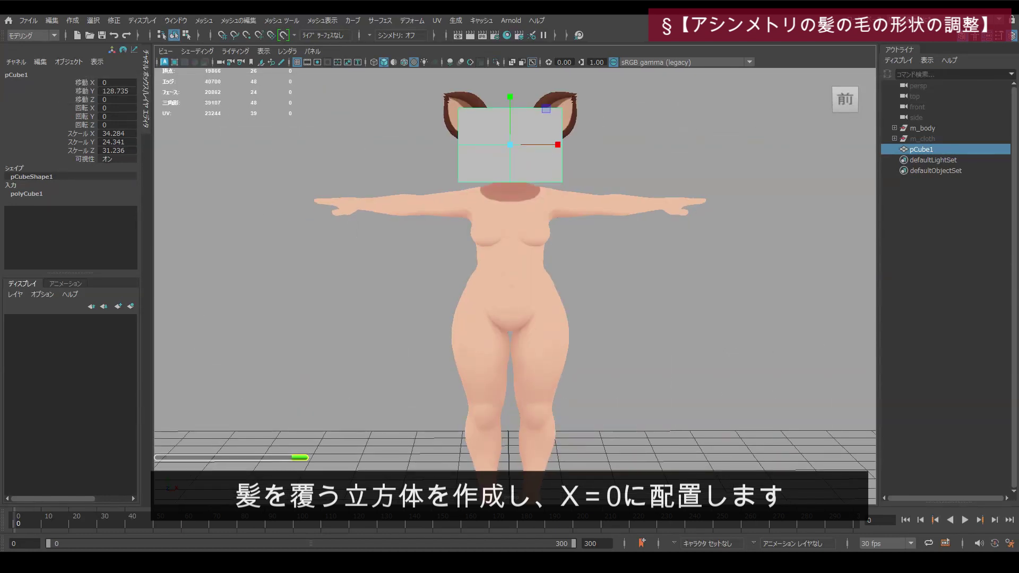
Reverse the normals of all the cube's faces to reveal the head inside, and return to object selection
key("F12")
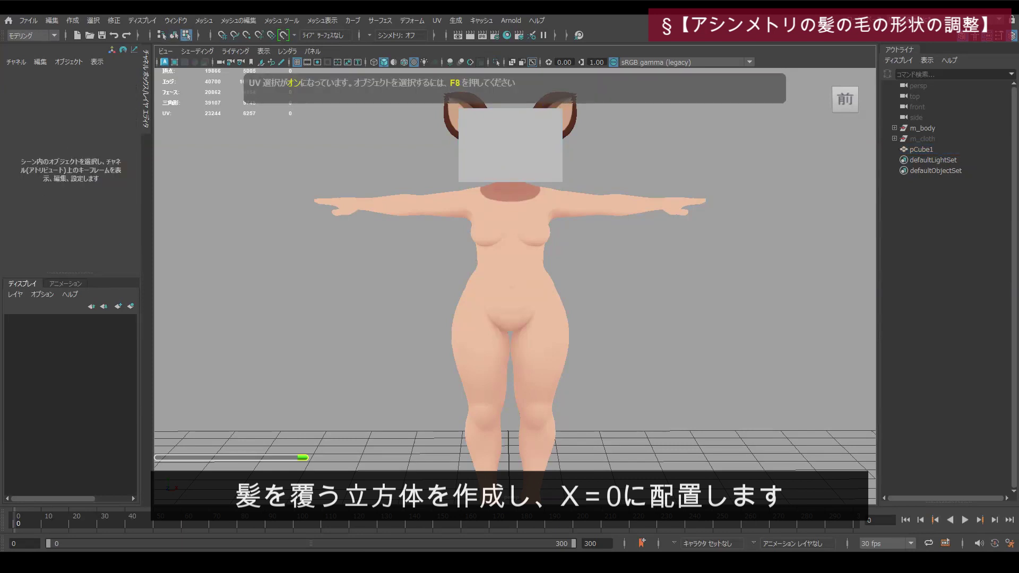
left_click(536, 159)
key("F8")
left_click(537, 159)
key("F11")
left_click(536, 163)
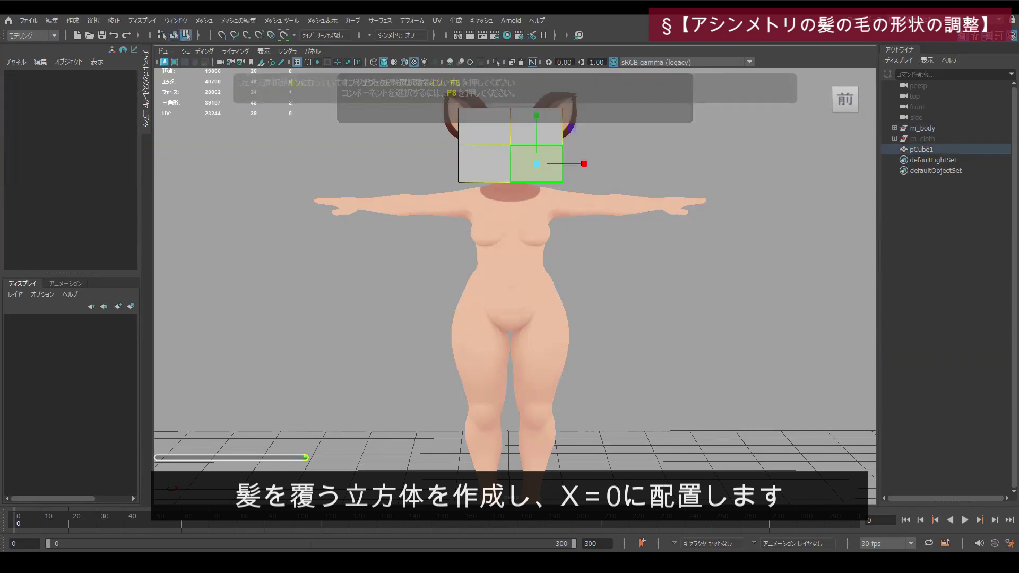
double_click(536, 163)
left_click(323, 20)
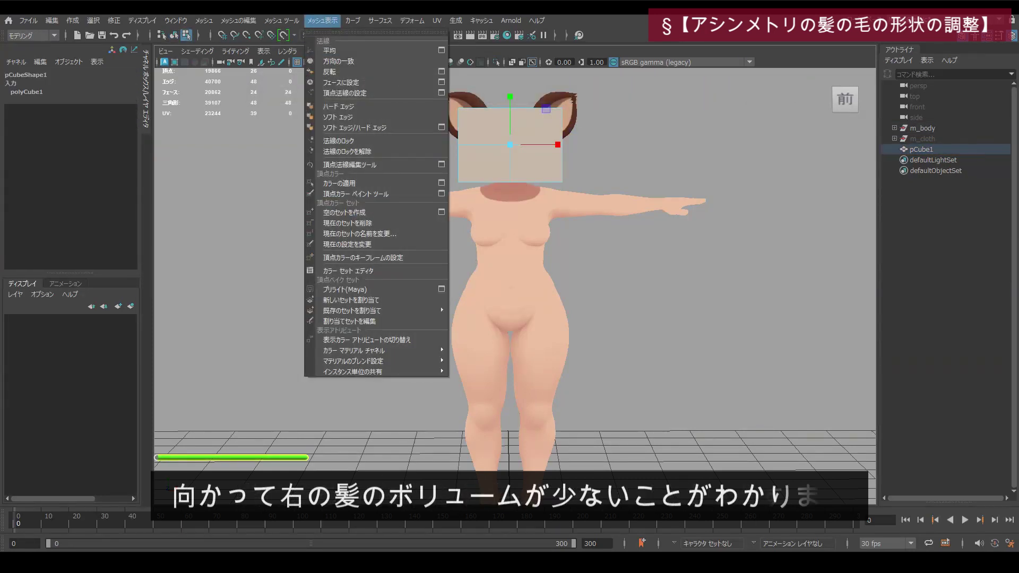
left_click(331, 71)
left_click(627, 212)
key("F8")
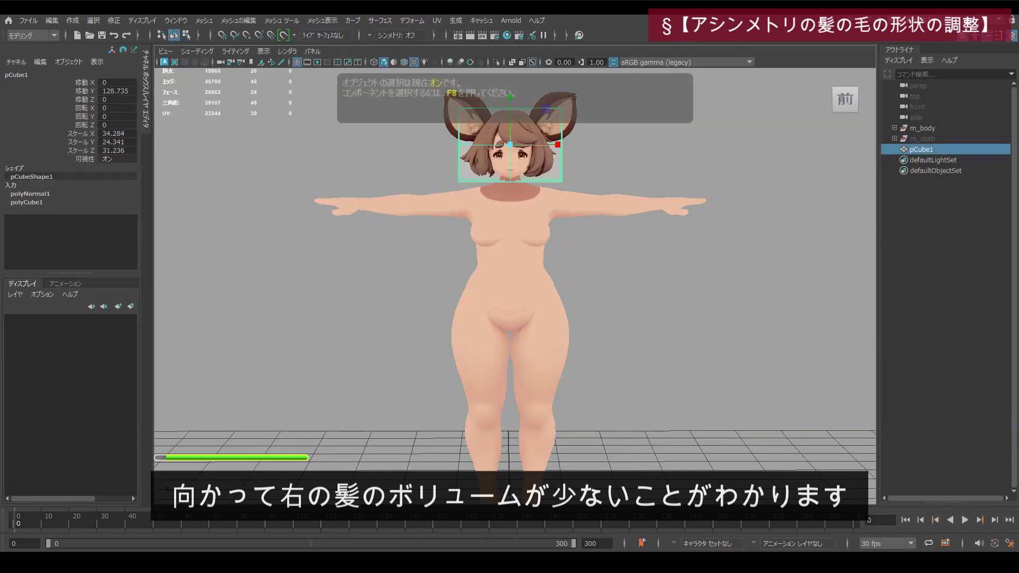
left_click(626, 212)
Hide the character's animal ears to leave the hair unobstructed inside the cube
scroll(610, 212, "up", 3)
middle_click_drag(611, 186, 584, 349, "alt")
left_click_drag(584, 350, 584, 339, "alt")
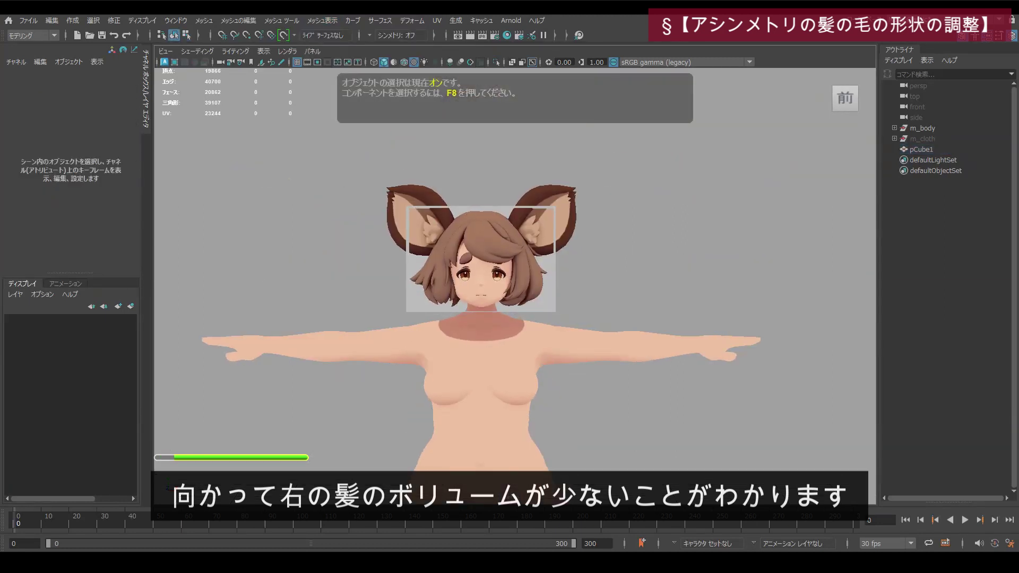
scroll(478, 255, "up", 2)
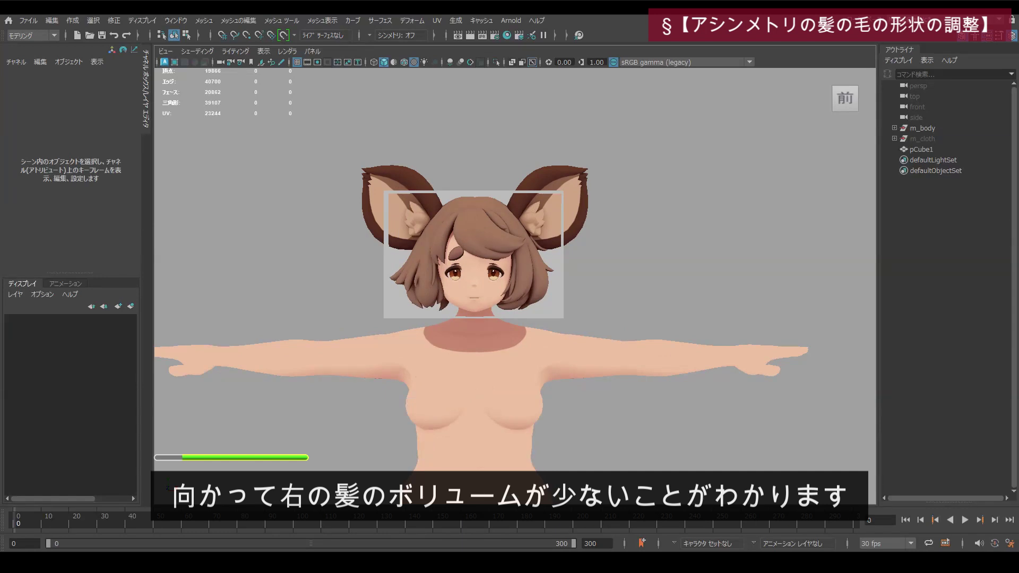
left_click_drag(584, 339, 584, 344, "alt")
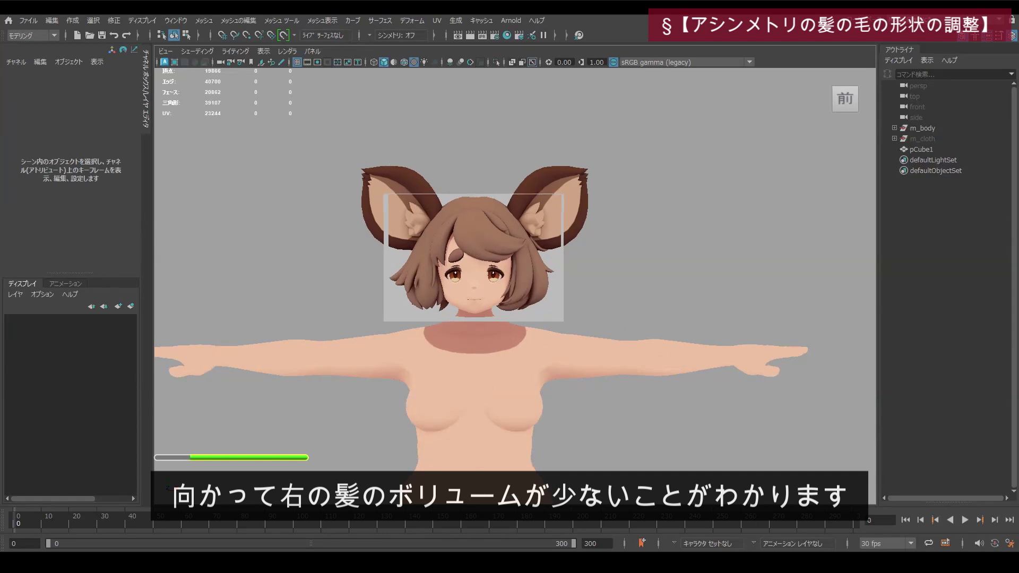
left_click(569, 204)
key("ctrl+h")
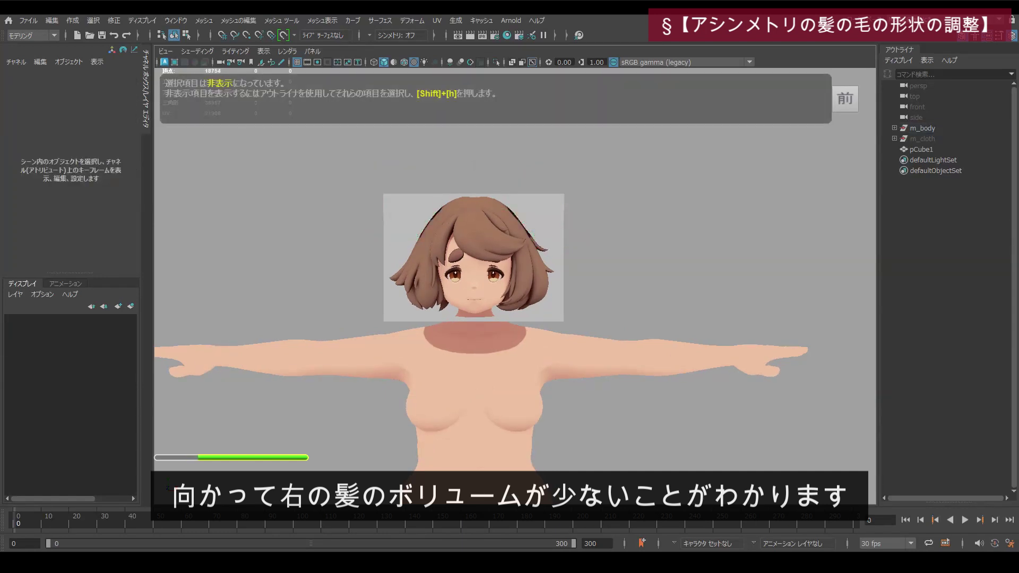
Compare the hair's volume on both sides within the cube from the front and above, using untextured shading with a wireframe overlay
left_click(552, 254)
left_click_drag(552, 255, 550, 274, "alt")
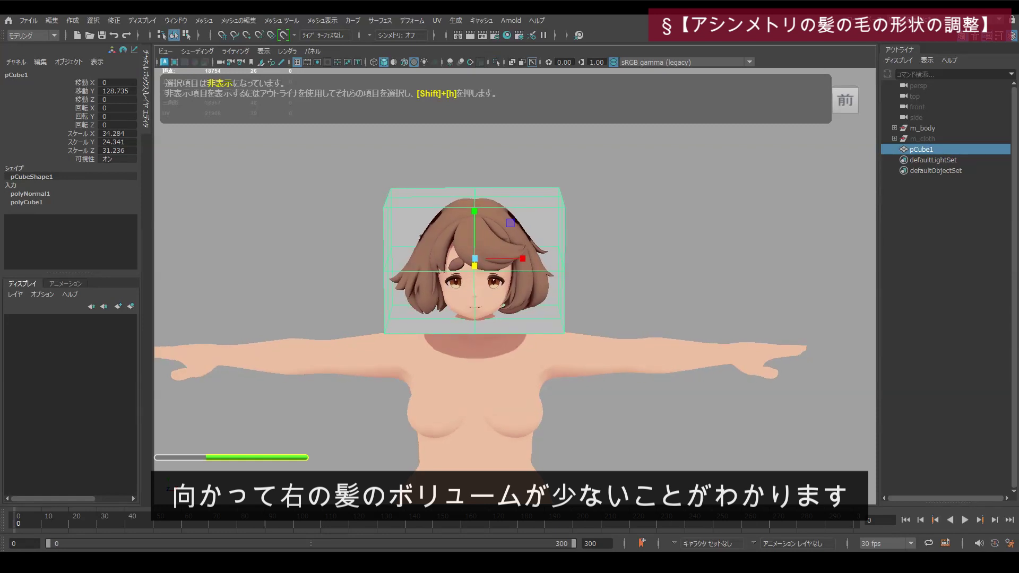
left_click(600, 249)
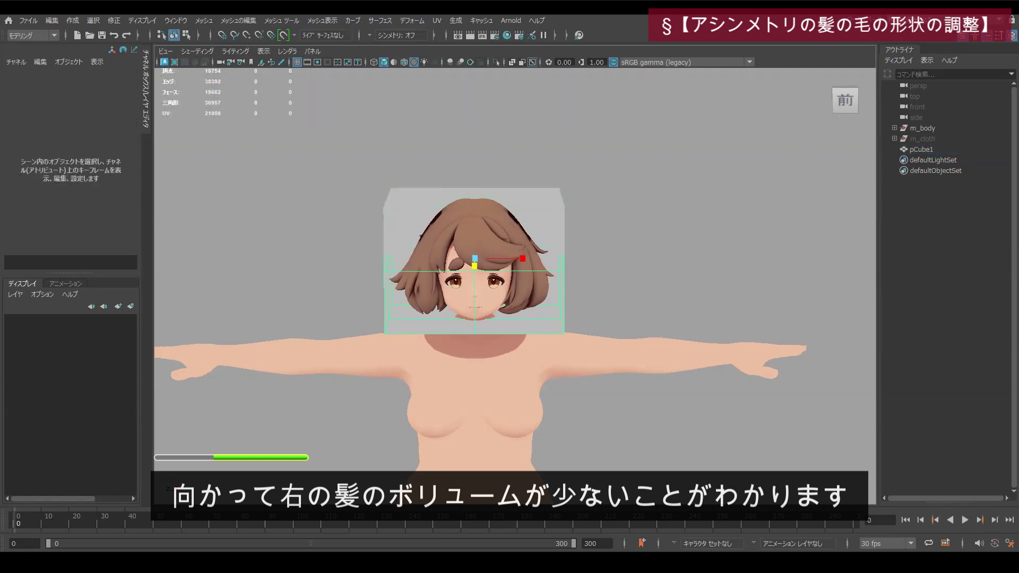
key("5")
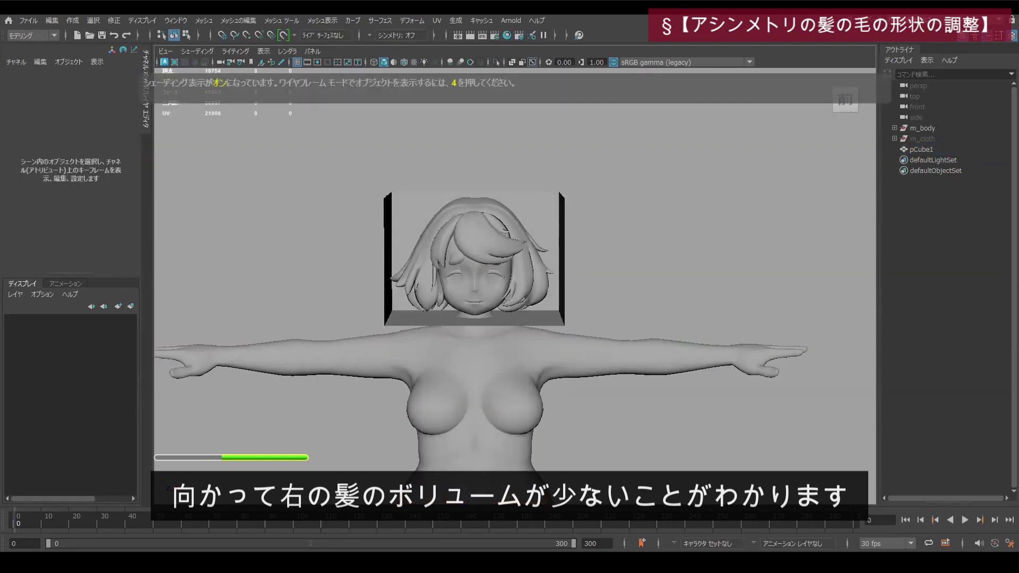
left_click_drag(600, 249, 599, 361, "alt")
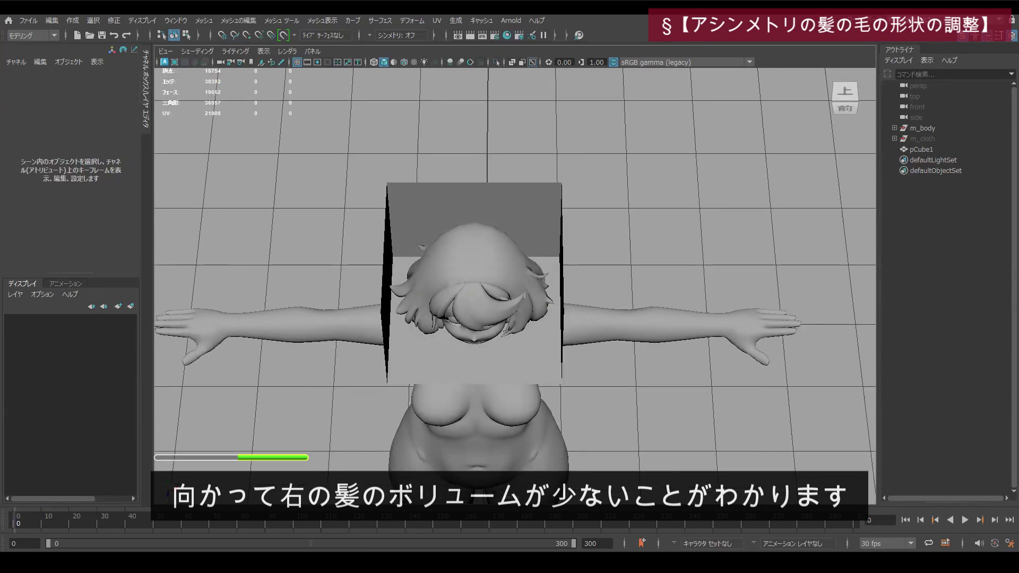
key("alt+5")
mouse_move(600, 298)
left_mouse_down("alt")
mouse_move(603, 347)
mouse_move(608, 209)
mouse_move(667, 231)
mouse_move(756, 210)
mouse_move(752, 298)
mouse_move(698, 302)
mouse_move(609, 209)
left_mouse_up("alt")
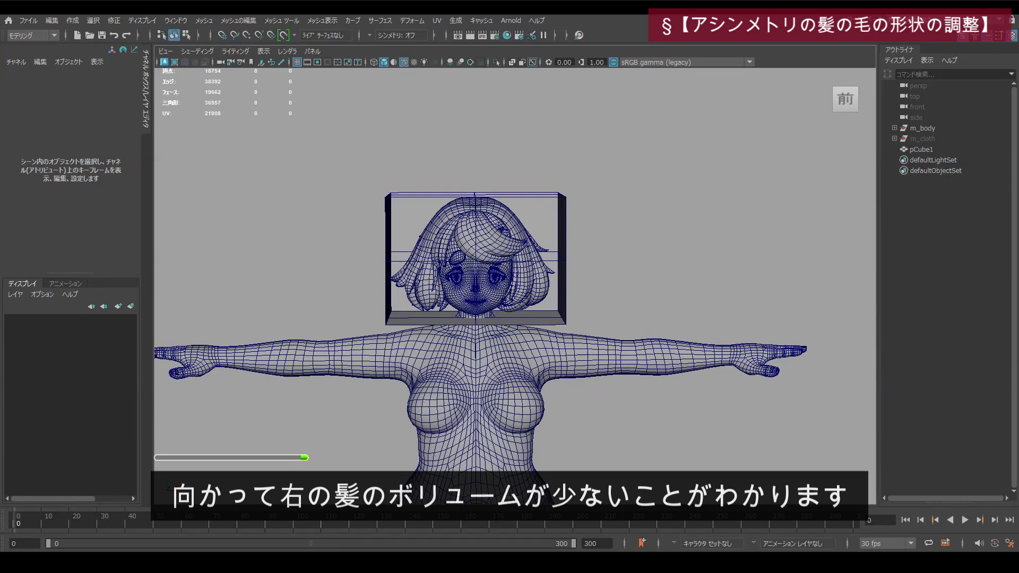
Pull the vertices on the character's left side of the hair outward along X with soft selection in the front view, and return to object selection
left_click_drag(609, 209, 609, 199, "alt")
scroll(530, 276, "up", 2)
left_click(531, 277)
key("F9")
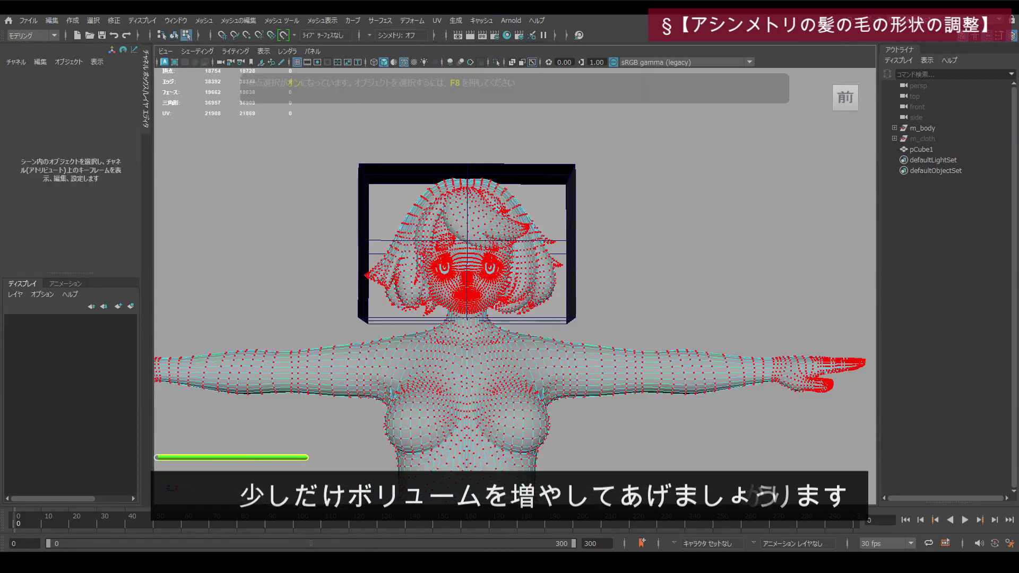
key("b")
mouse_move(572, 255)
left_mouse_down()
mouse_move(558, 274)
mouse_move(568, 265)
left_mouse_up()
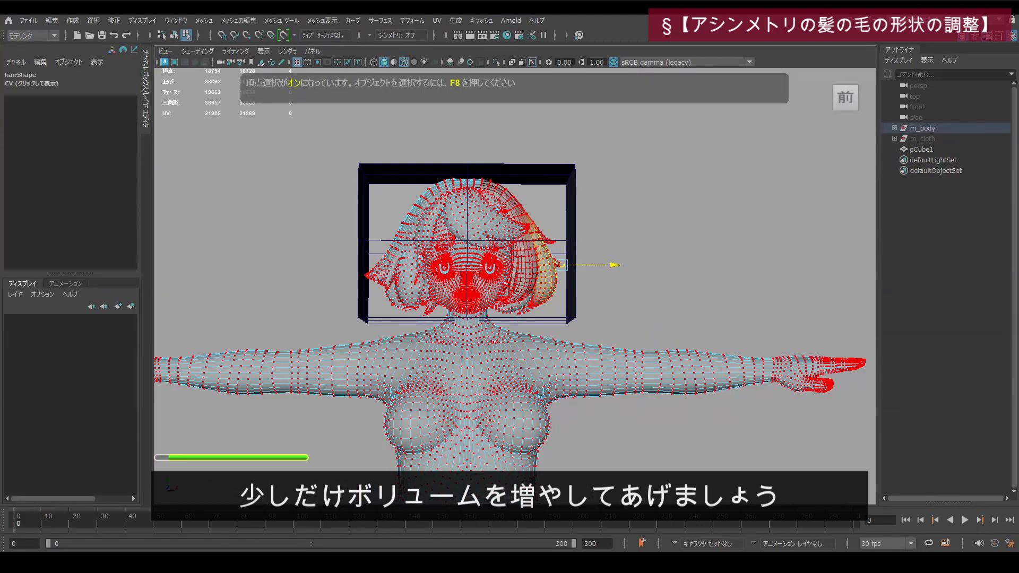
scroll(616, 265, "down", 2)
key("F8")
left_click(618, 263)
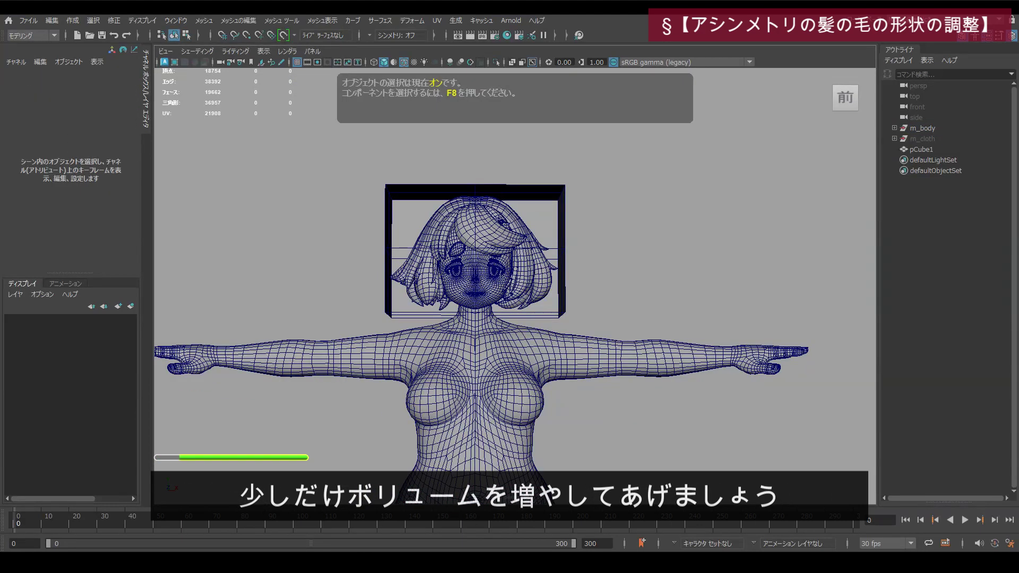
Adjust the rear vertices on the hair's thinner side with soft selection from above, and restore the textured front view in object selection
left_click_drag(619, 262, 619, 411, "alt")
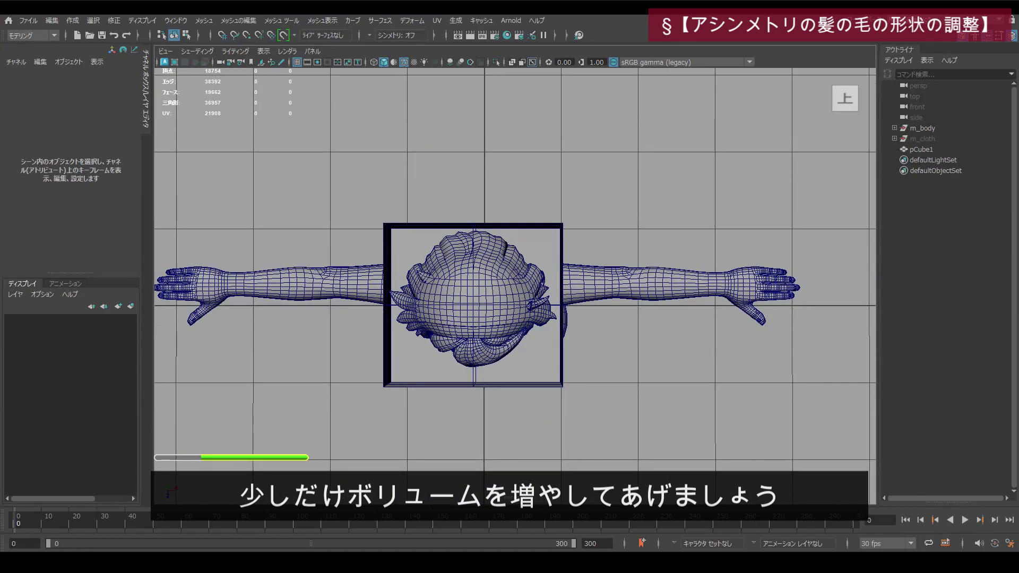
left_click(562, 244)
left_click(923, 129)
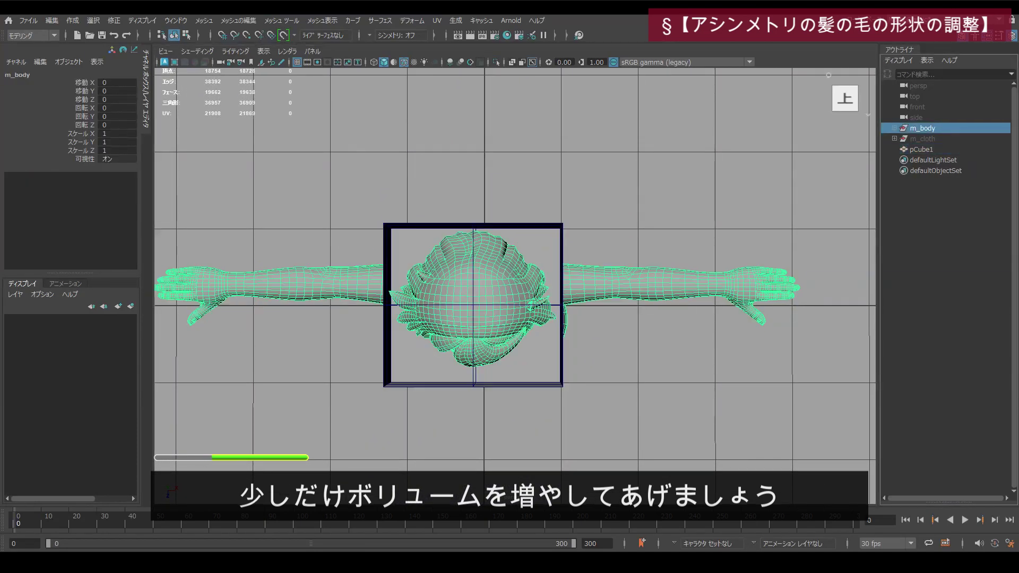
key("F9")
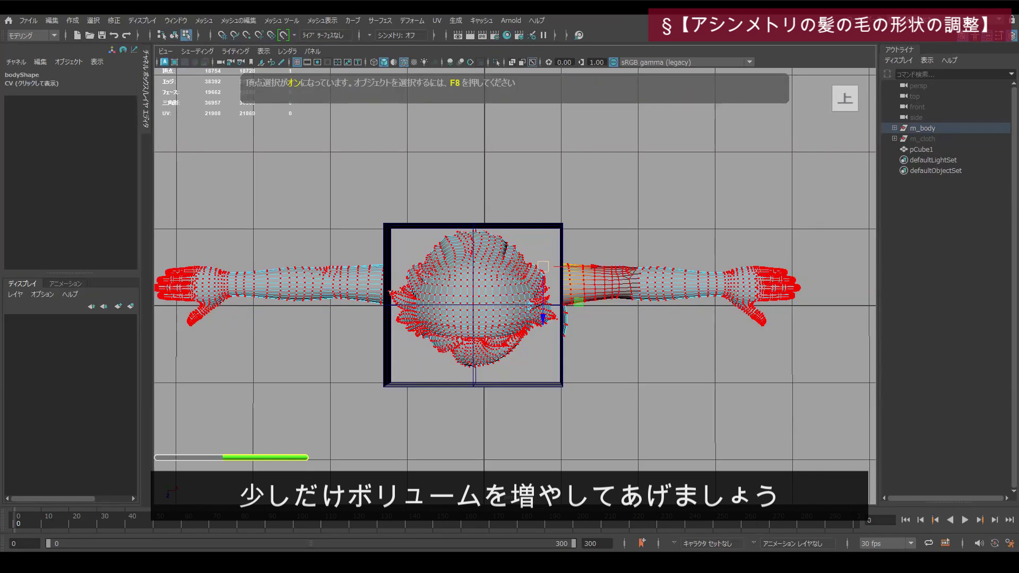
left_click(537, 268)
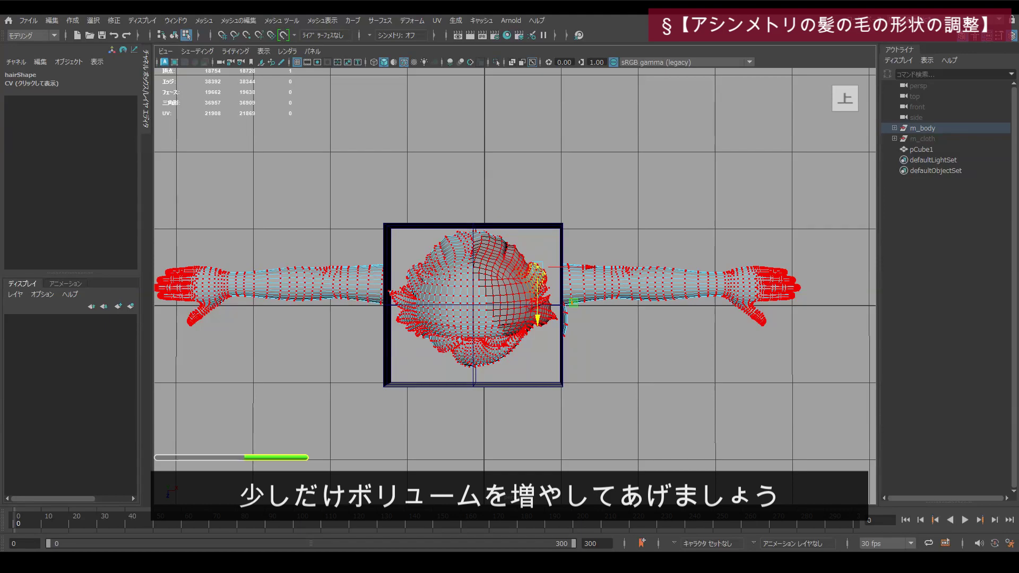
scroll(538, 320, "down", 3)
key("F8")
left_click(610, 366)
left_click_drag(611, 366, 606, 209, "alt")
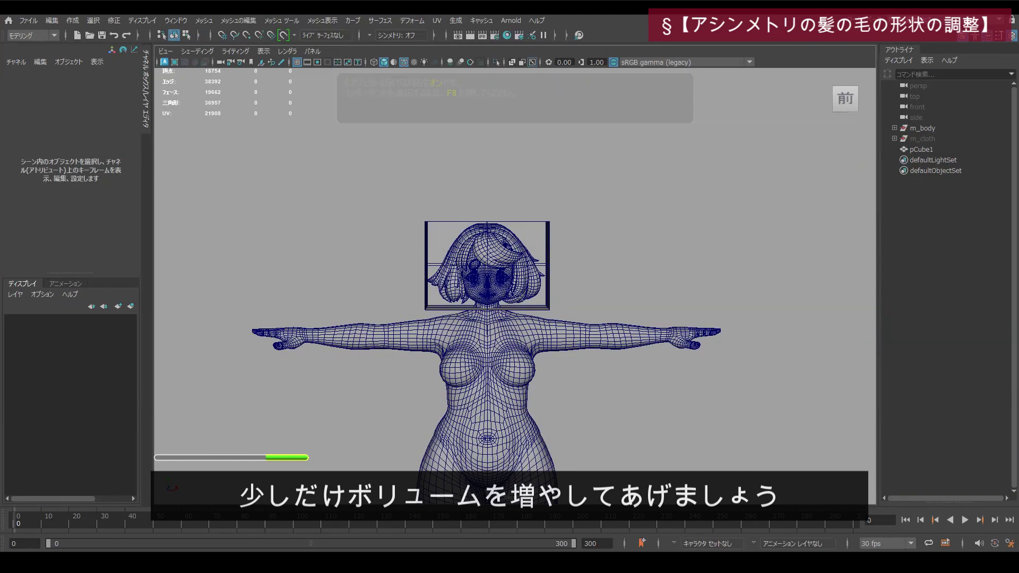
key("6")
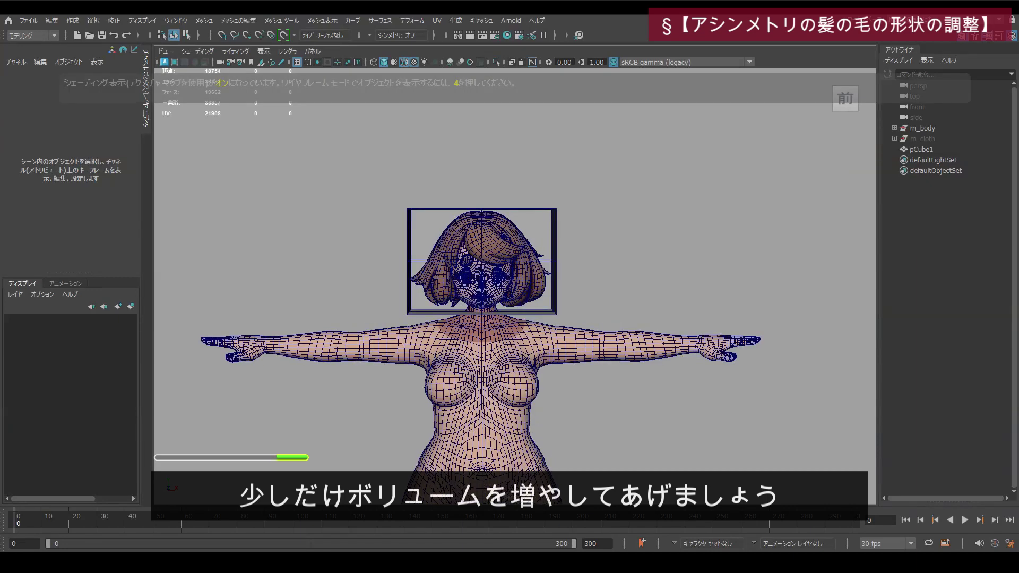